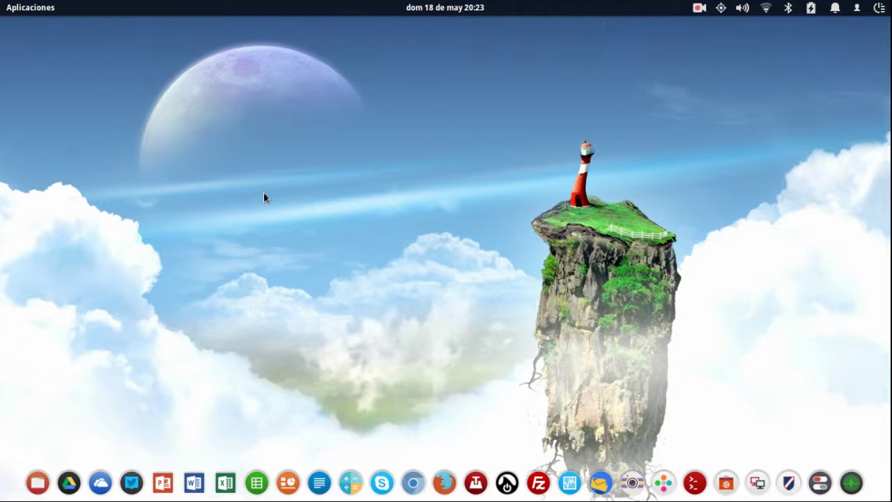
Launch Firefox and load the elementaryos.org home page.
key("super+Down")
key("super+Down")
left_click(443, 483)
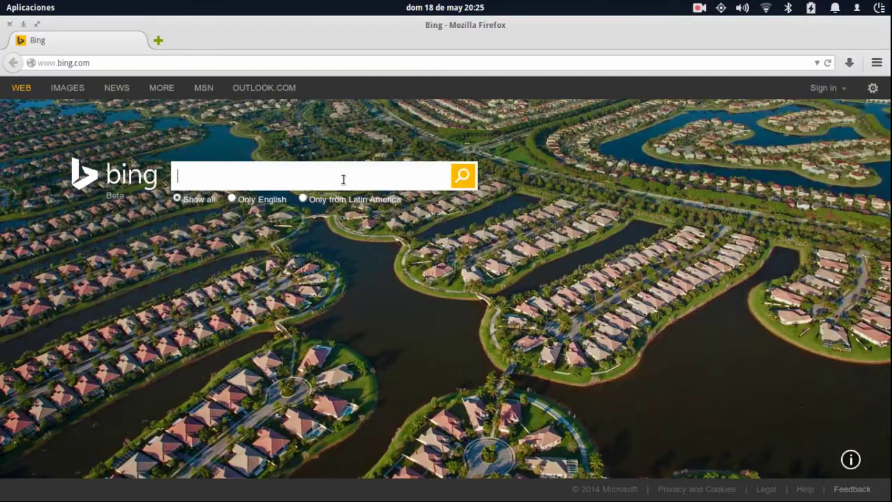
left_click(179, 64)
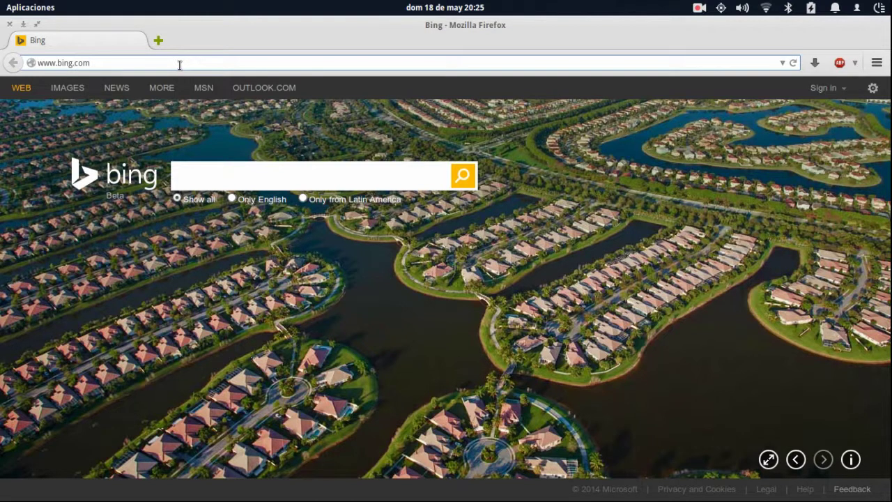
left_click(179, 64)
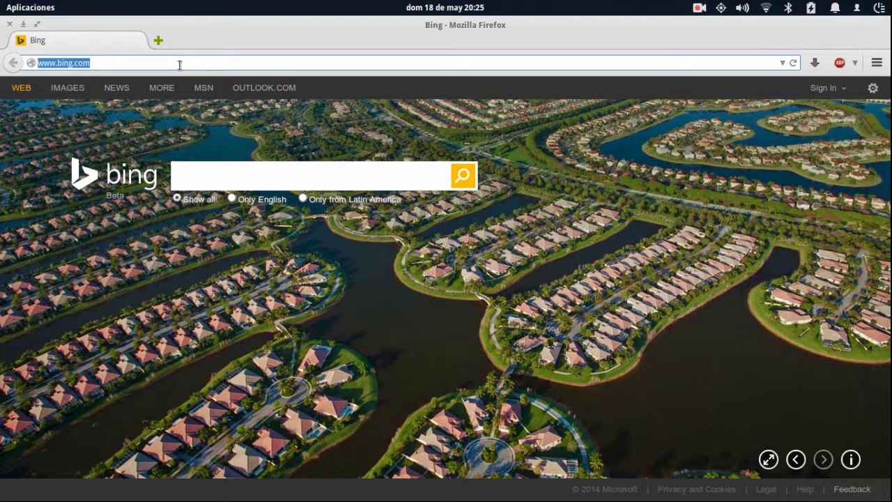
type("elemt")
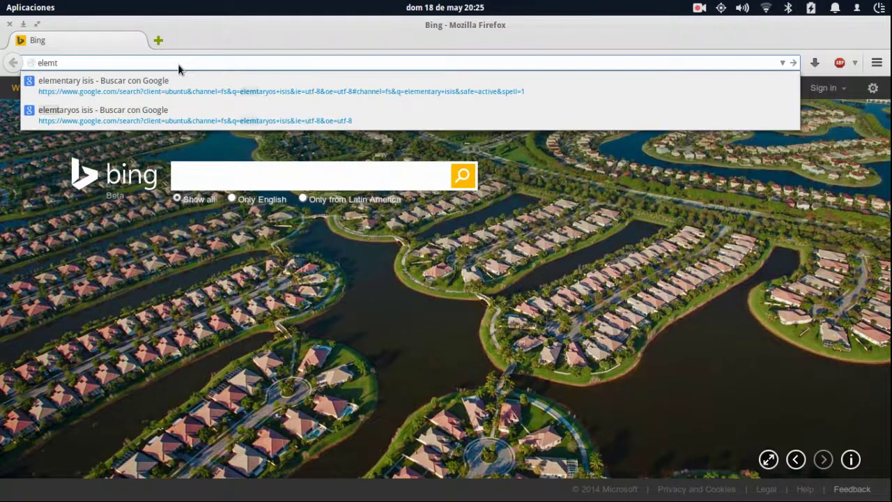
key("BackSpace")
type("e")
key("Return")
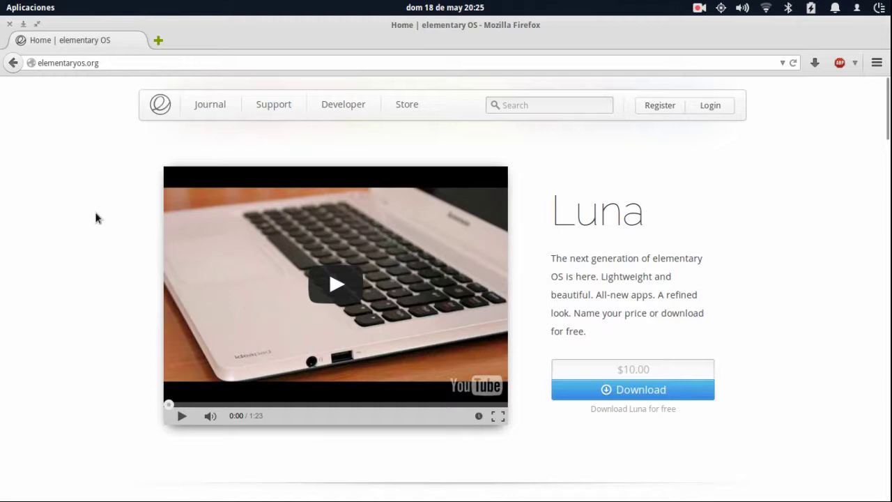
Switch the site language to Español from the footer and return to the top of the page.
scroll(95, 216, "down", 15)
scroll(95, 217, "down", 7)
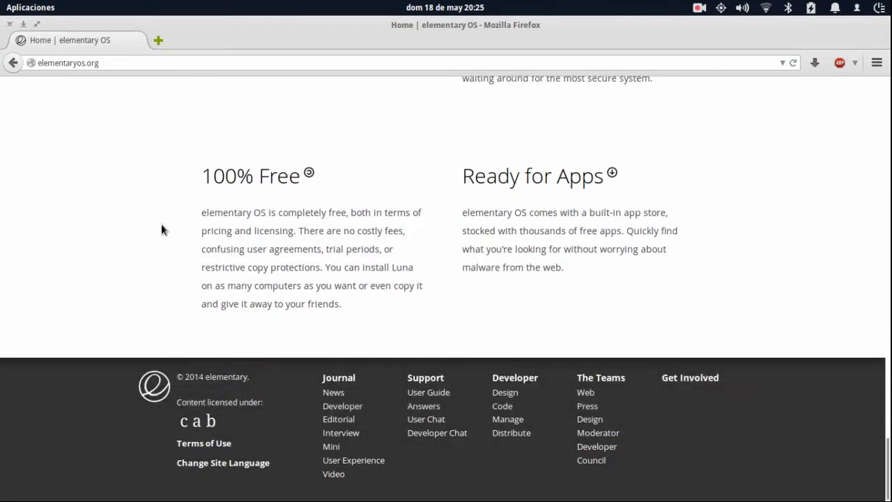
left_click(235, 467)
left_click(542, 221)
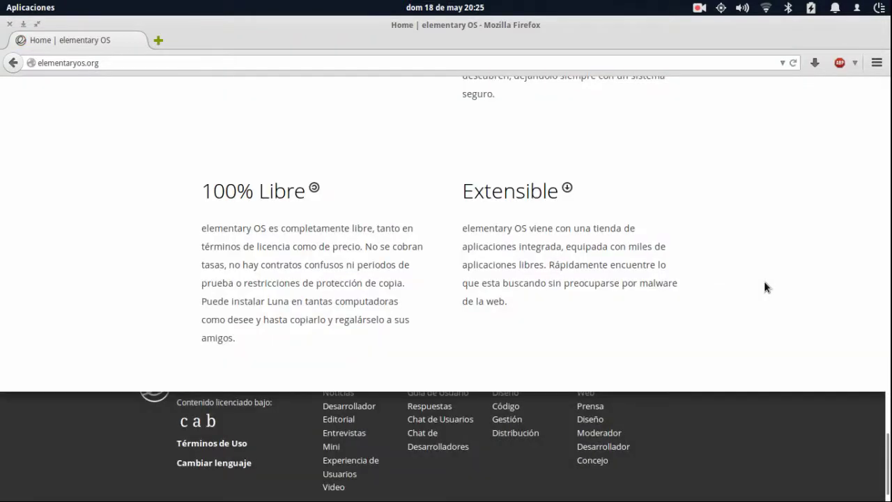
key("Home")
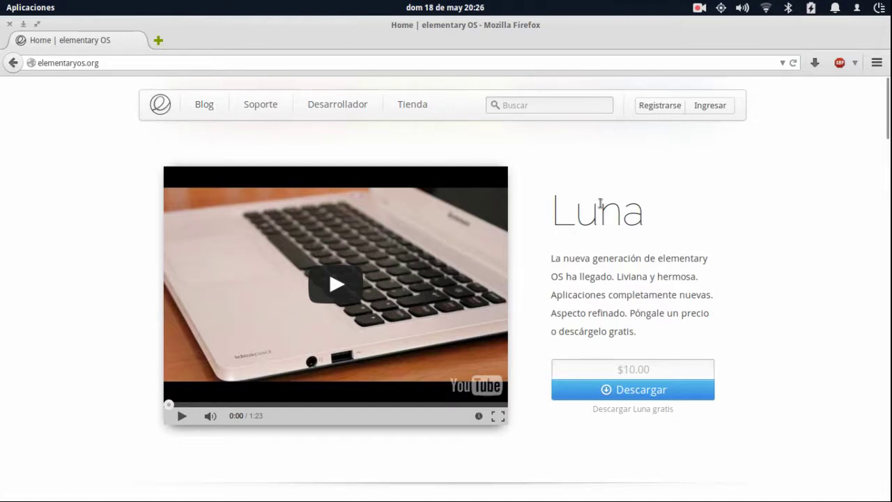
Select the Luna heading text, then clear the selection.
left_click_drag(569, 213, 653, 215)
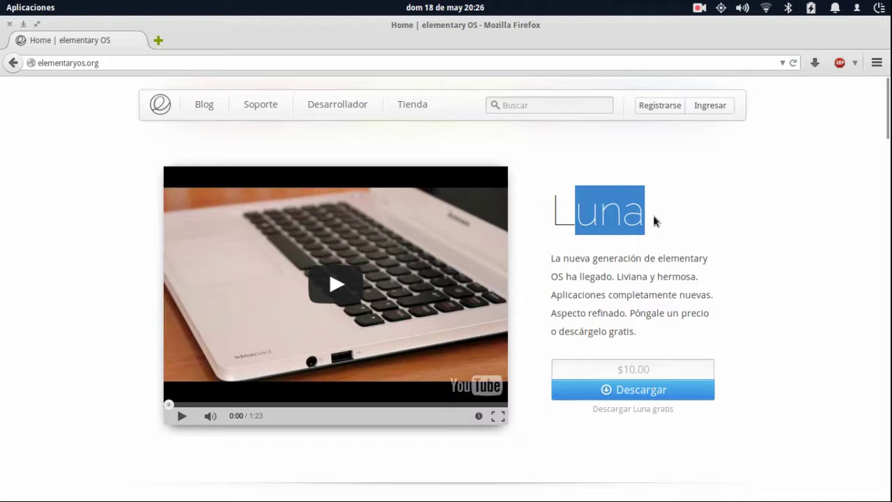
left_click(653, 215)
left_click_drag(552, 214, 646, 212)
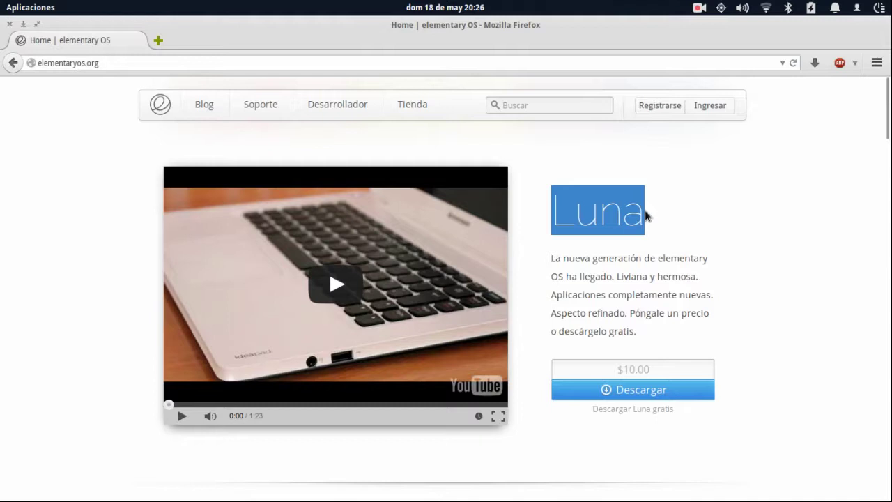
left_click(615, 217)
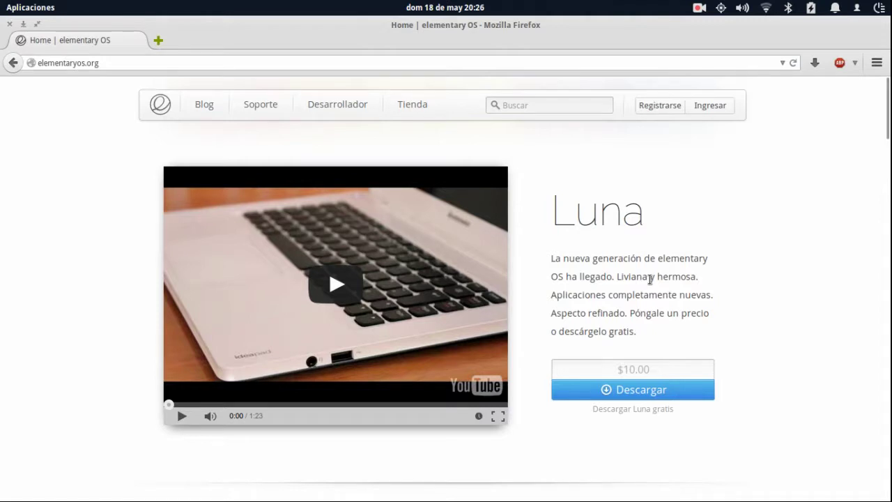
Open the 'Descargar Luna gratis' options and choose the 64 bit version.
left_click(646, 392)
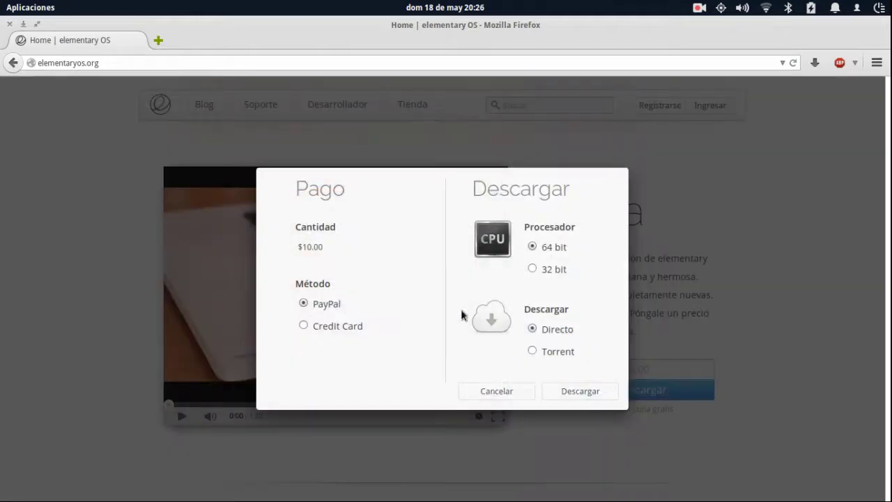
left_click_drag(302, 245, 341, 242)
left_click(495, 391)
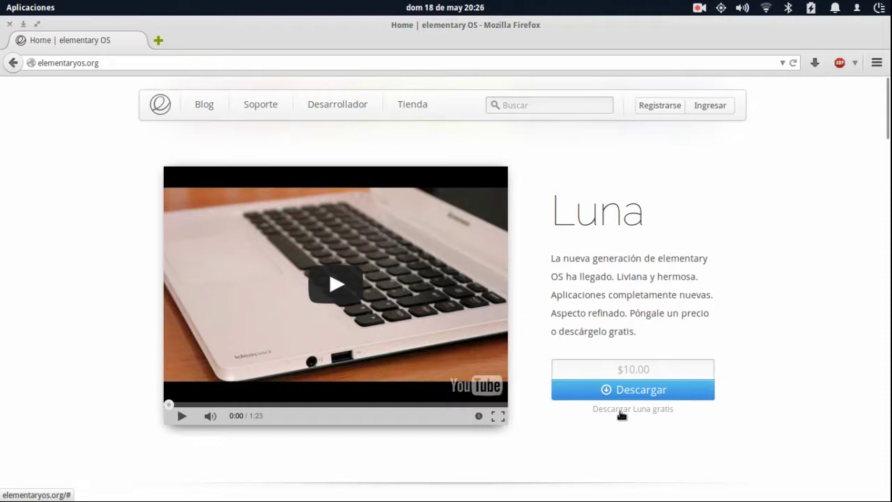
left_click(621, 411)
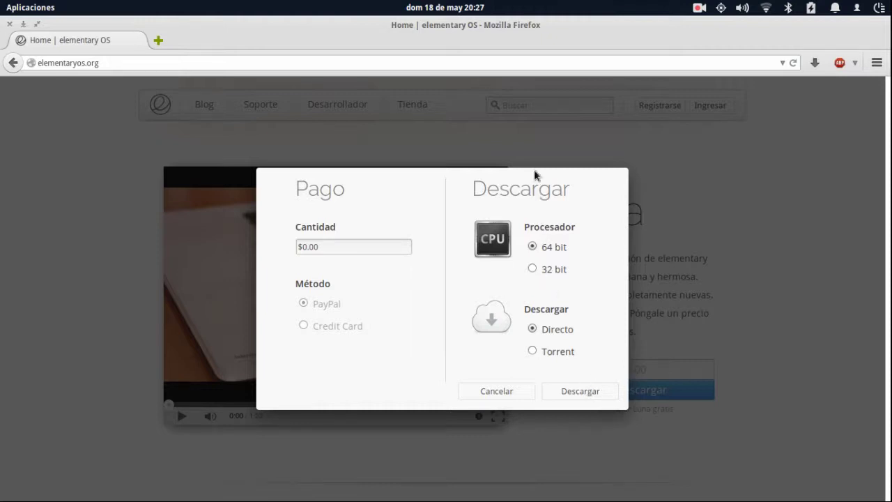
left_click_drag(539, 246, 545, 270)
left_click(550, 249)
Start the 64 bit direct Luna download, then close the download options dialog.
left_click(534, 247)
left_click(579, 394)
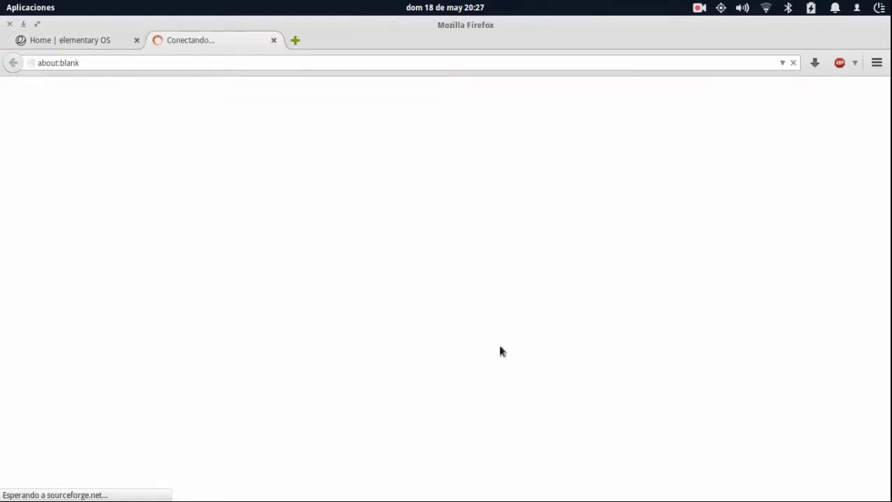
left_click(96, 42)
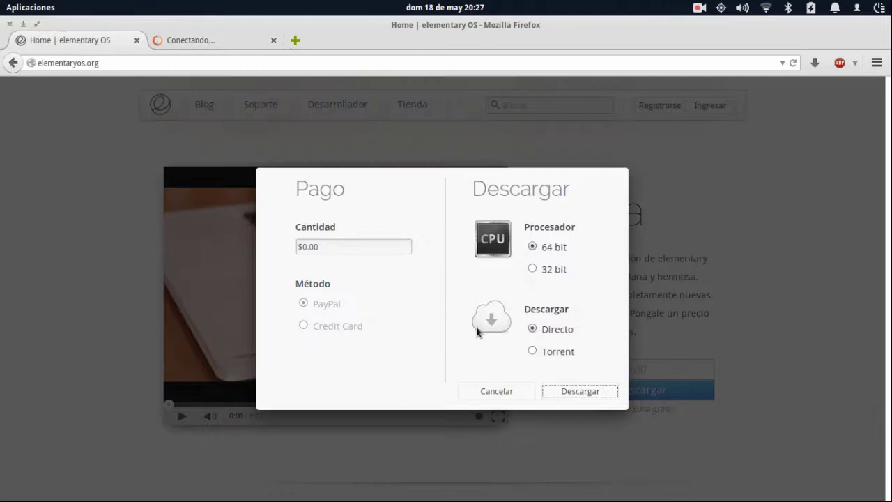
left_click(550, 330)
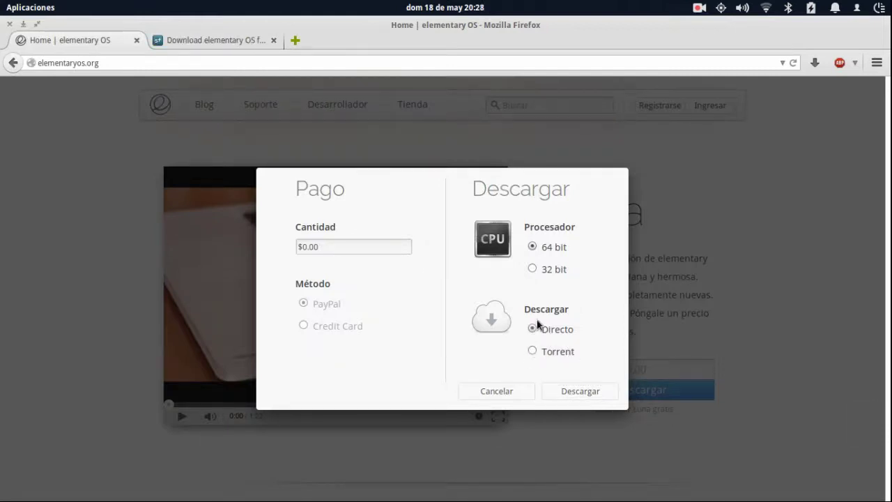
left_click(496, 392)
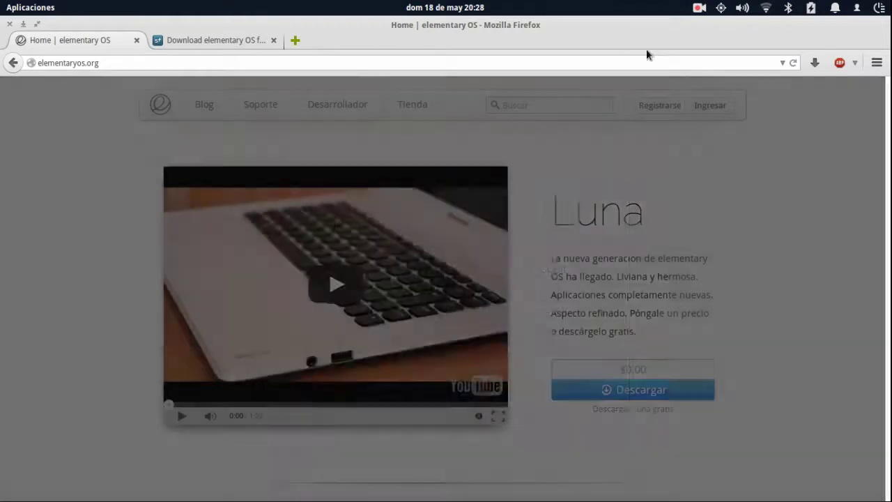
On the SourceForge tab, decline saving the 694 MB elementaryos-stable-amd64.20130810.iso file.
left_click(231, 40)
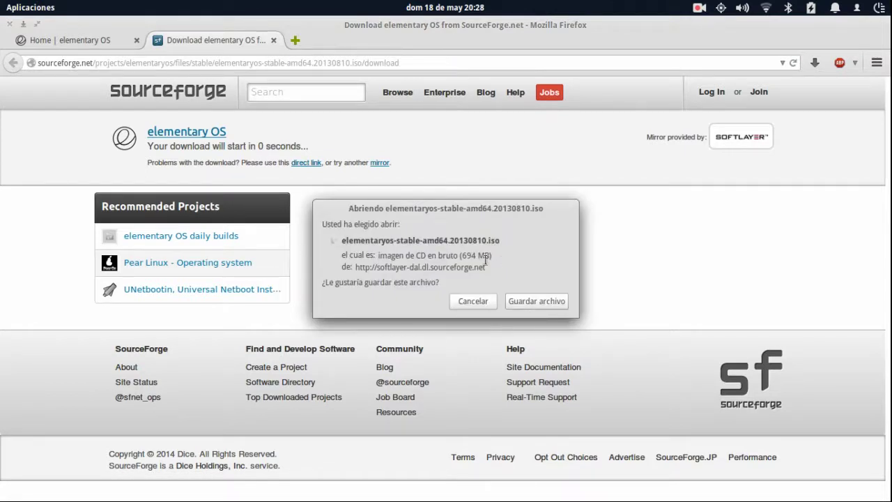
left_click_drag(450, 255, 508, 254)
left_click(508, 254)
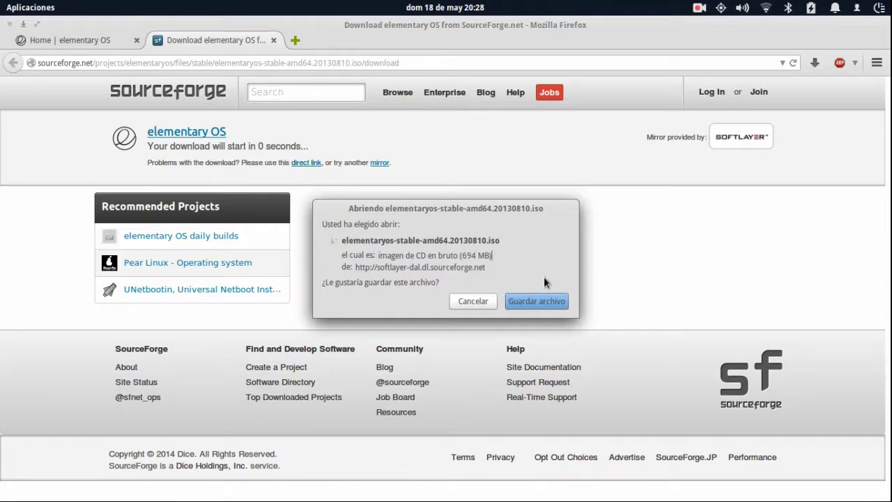
left_click(472, 301)
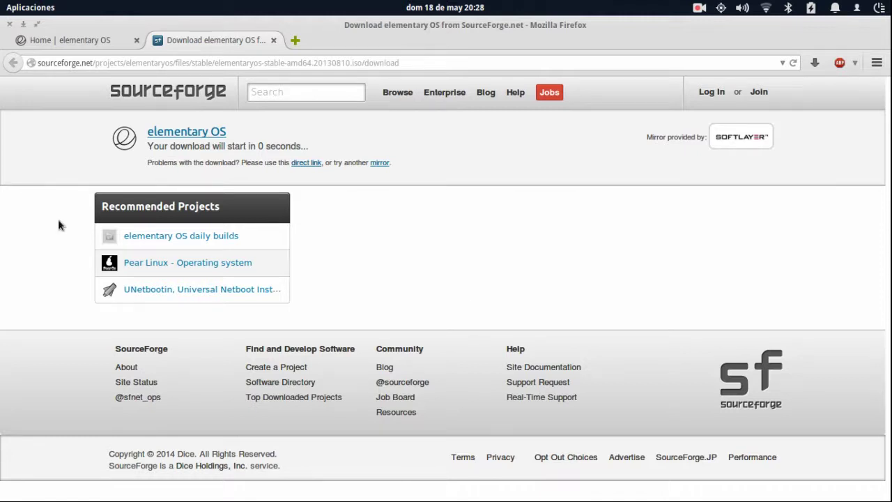
mouse_move(129, 499)
left_click(44, 490)
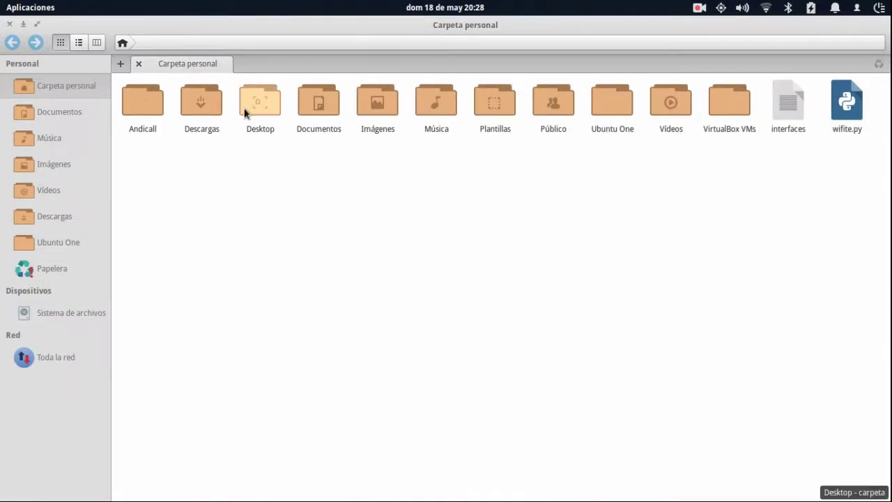
left_click(309, 117)
key("Right")
double_click(309, 114)
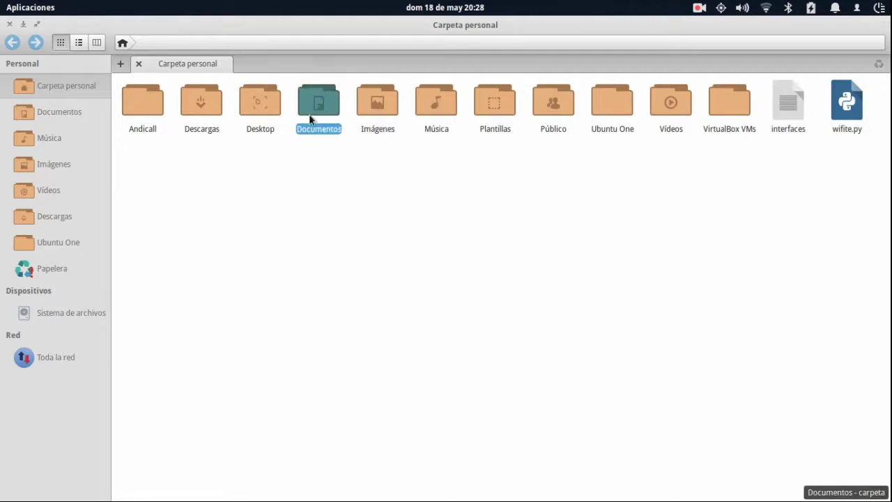
key("Right")
key("Right")
key("Right")
key("Right")
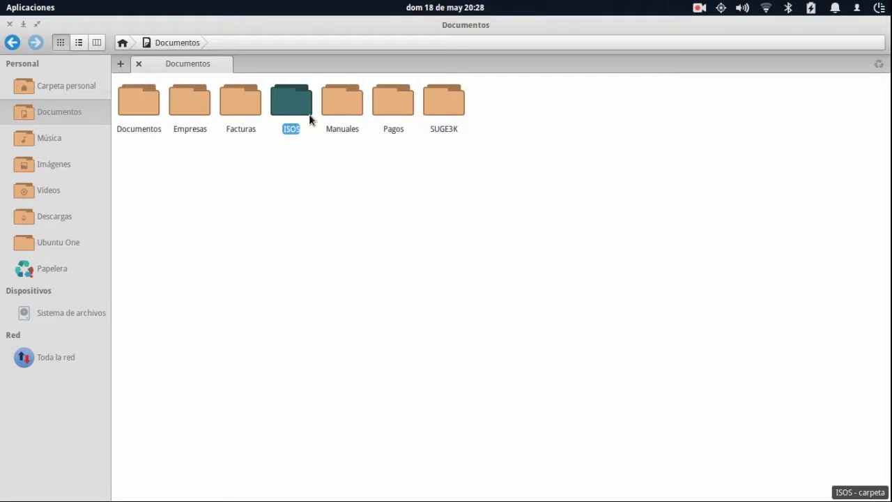
key("Return")
key("Right")
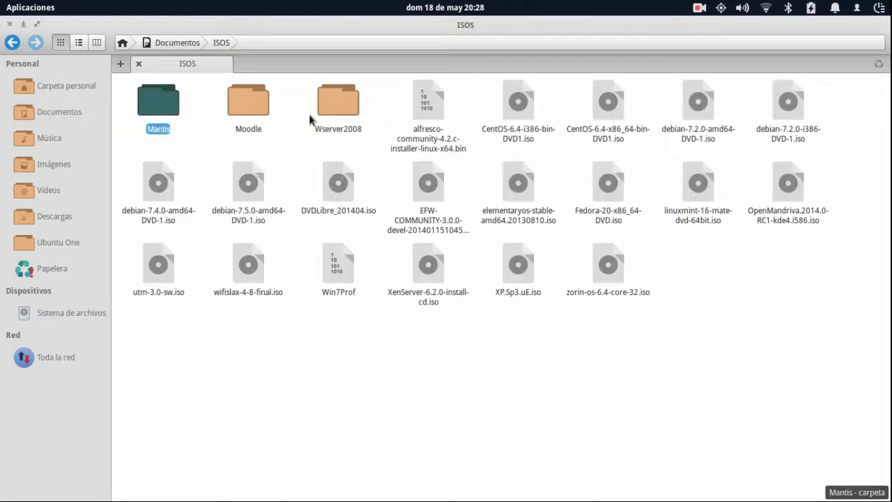
key("Right")
key("Right")
key("Right")
key("Down")
key("Right")
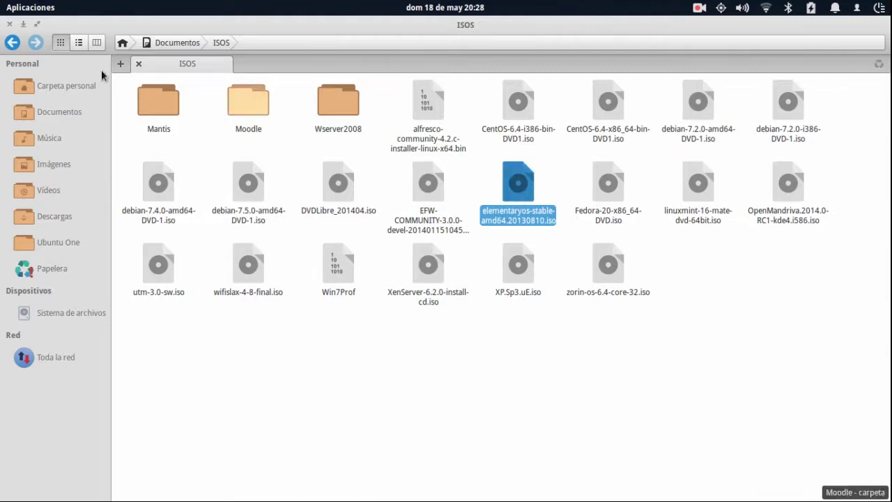
left_click(10, 24)
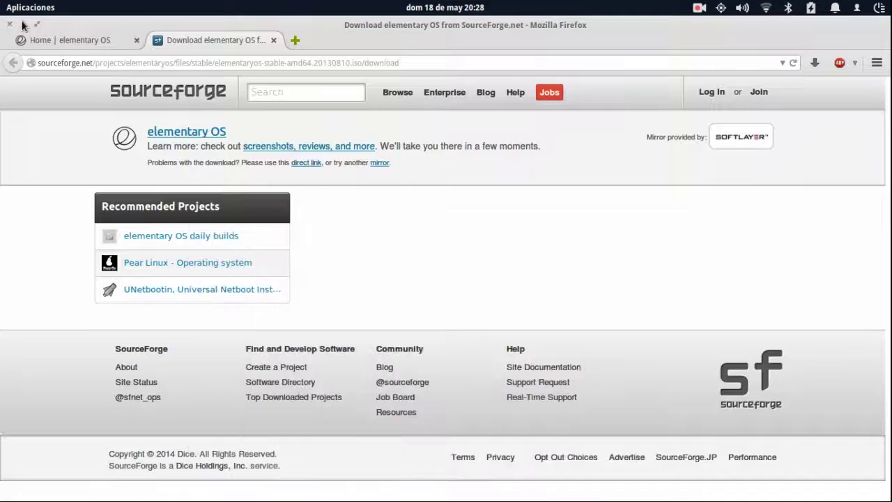
Close Firefox, launch VirtualBox and start the ElemetaryOS VM, repositioning its window as it boots.
left_click(271, 40)
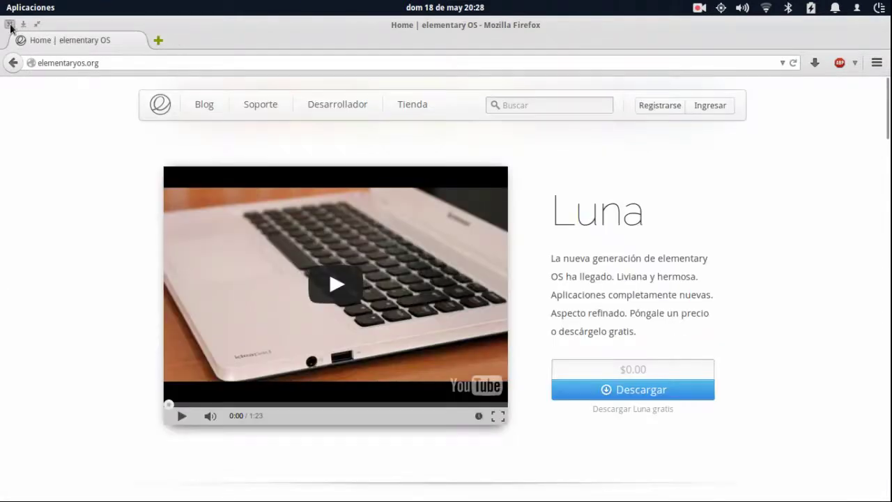
left_click(10, 24)
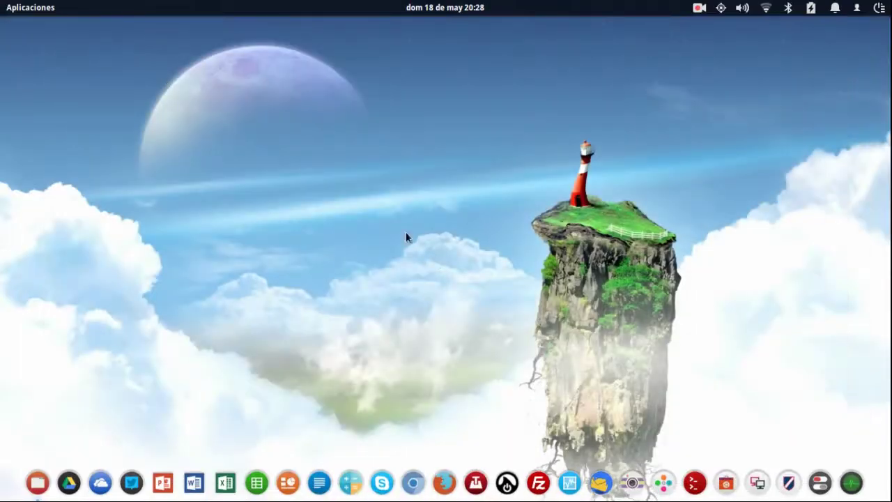
left_click(570, 486)
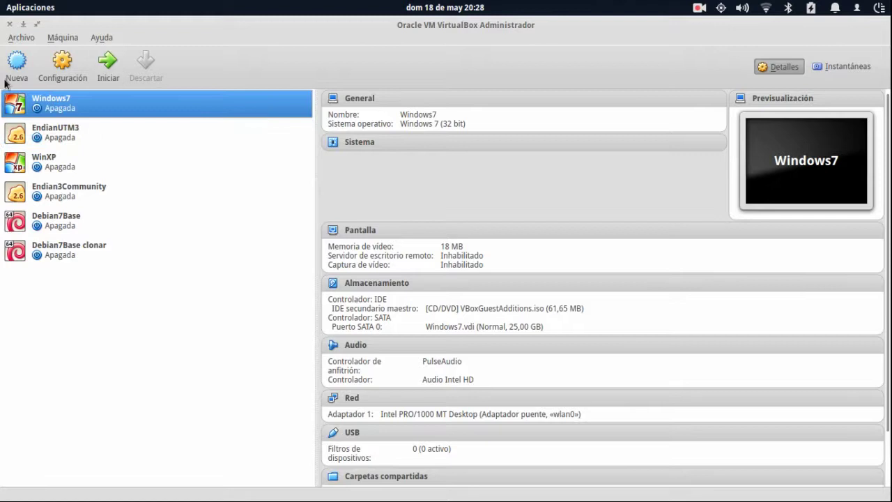
left_click(699, 7)
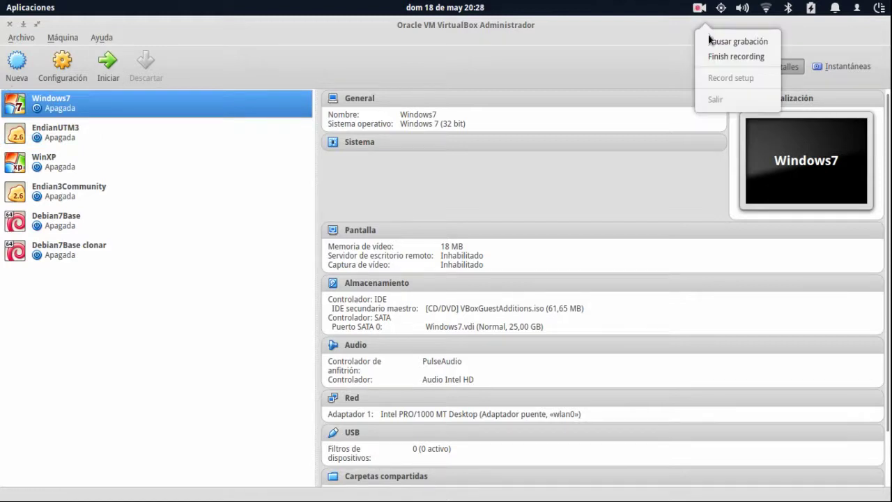
left_click(722, 41)
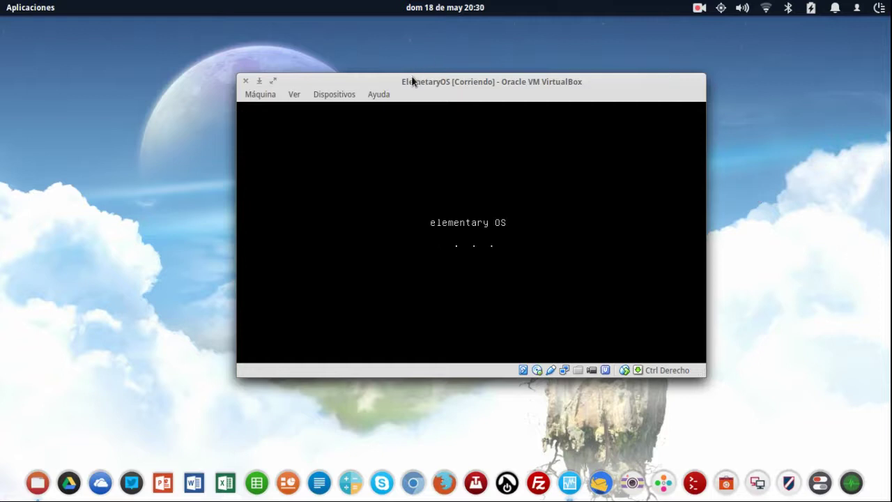
left_click_drag(411, 81, 361, 117)
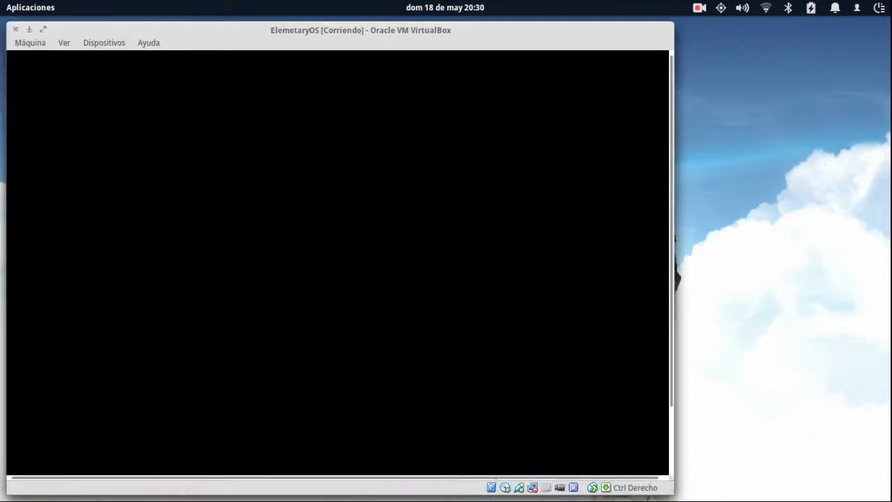
left_click(113, 43)
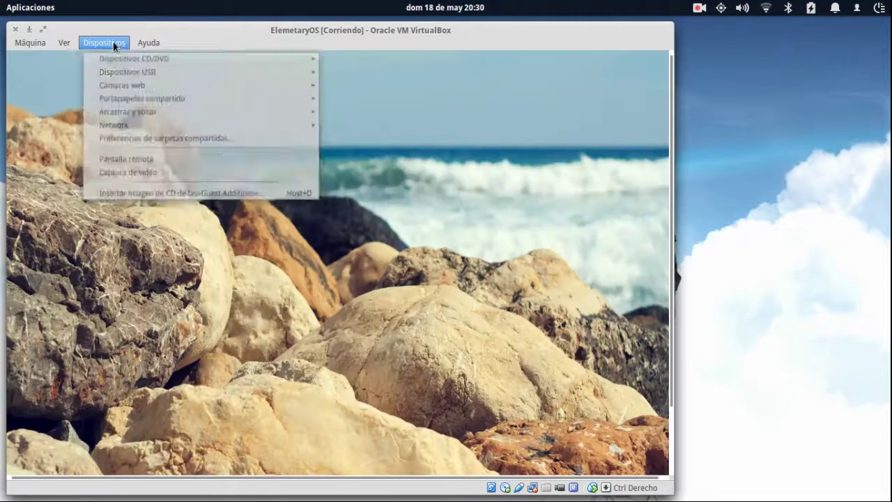
Set the VM's network to Adaptador puente on wlan0 and maximize the VM window.
mouse_move(237, 126)
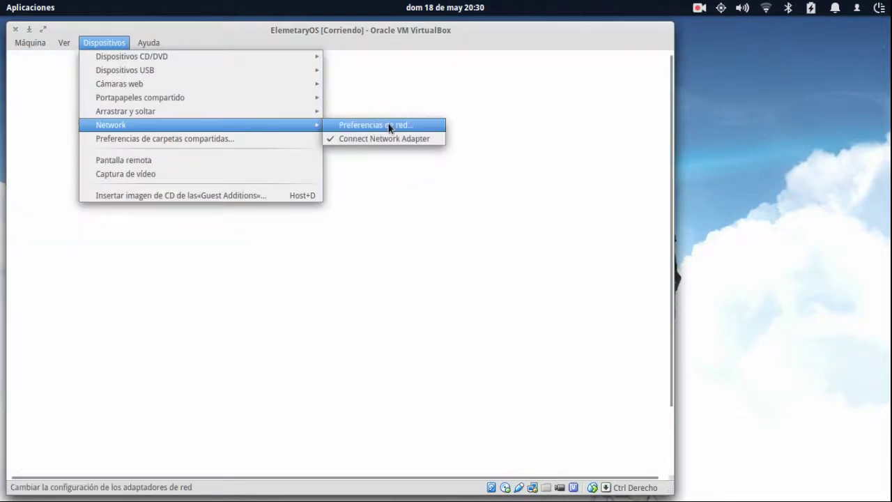
left_click(388, 123)
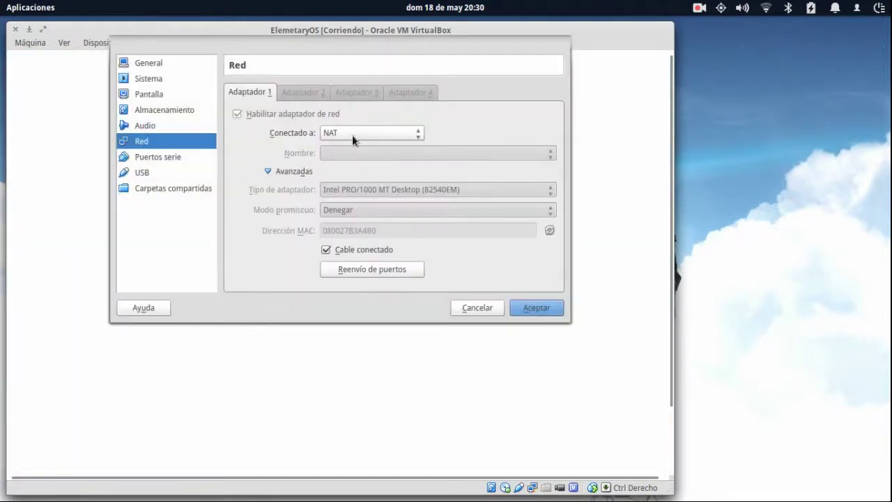
left_click(352, 134)
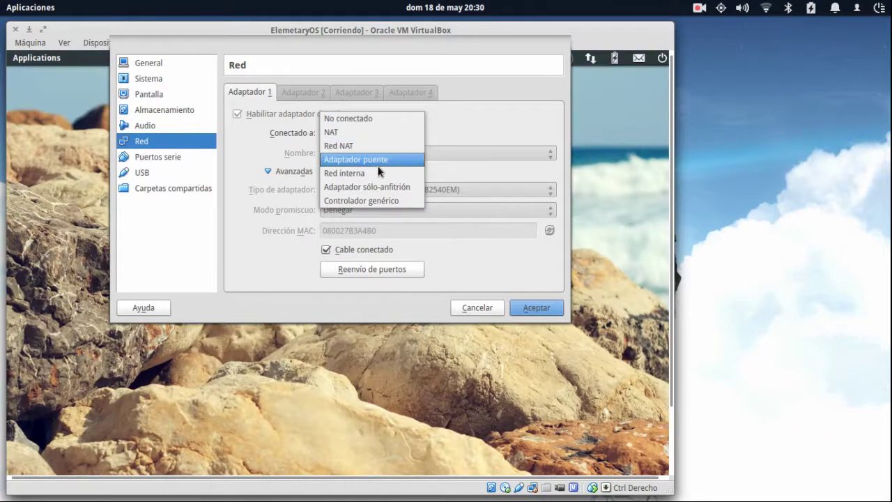
left_click(378, 158)
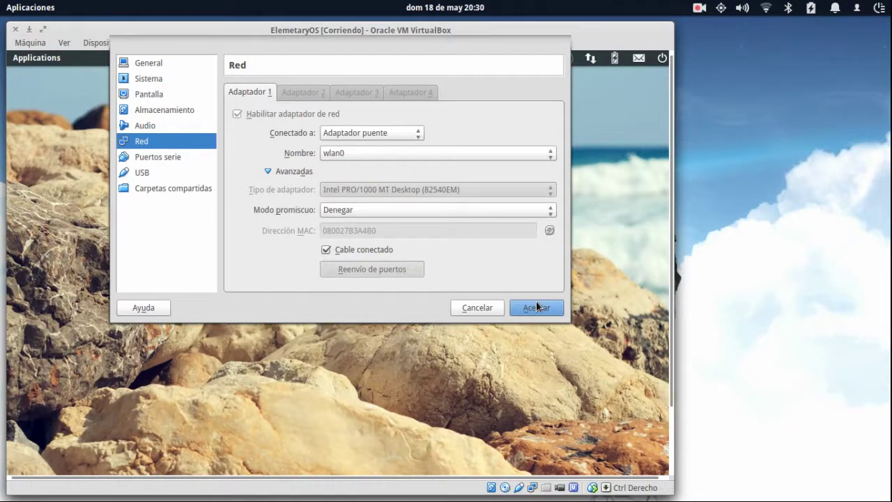
left_click(535, 307)
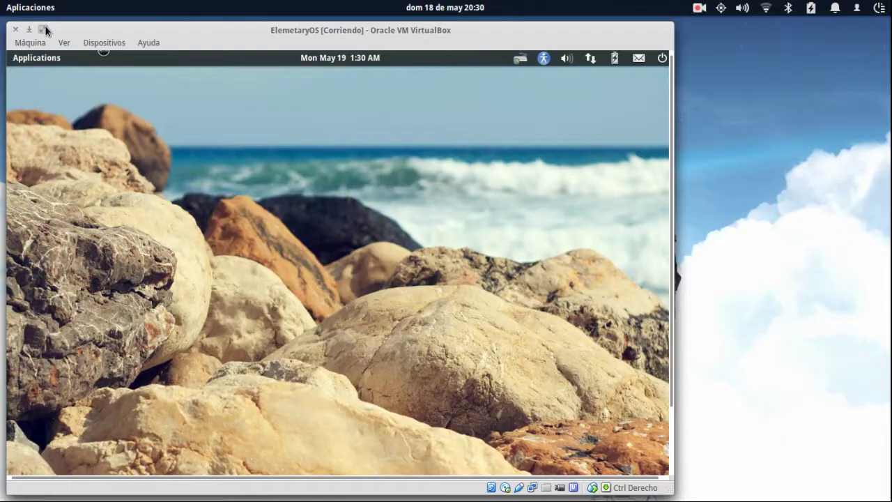
left_click(44, 27)
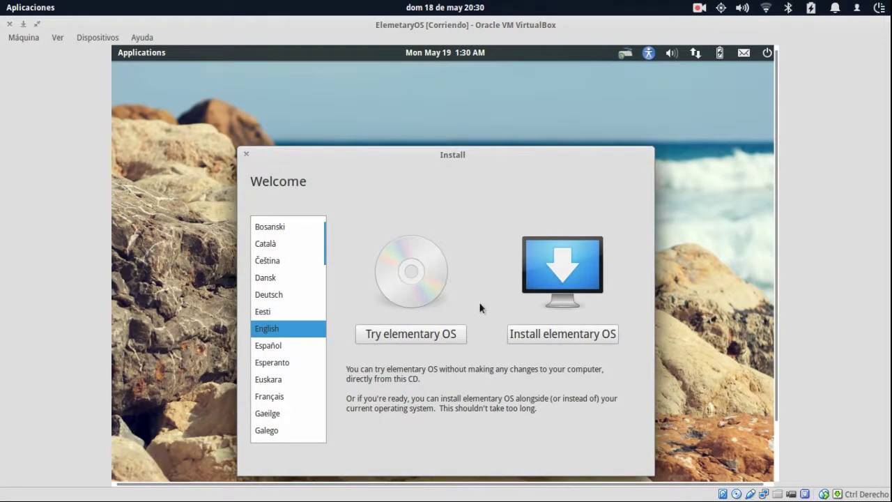
Move the Install dialog higher and choose Español in the installer's language list.
left_click_drag(496, 147, 493, 102)
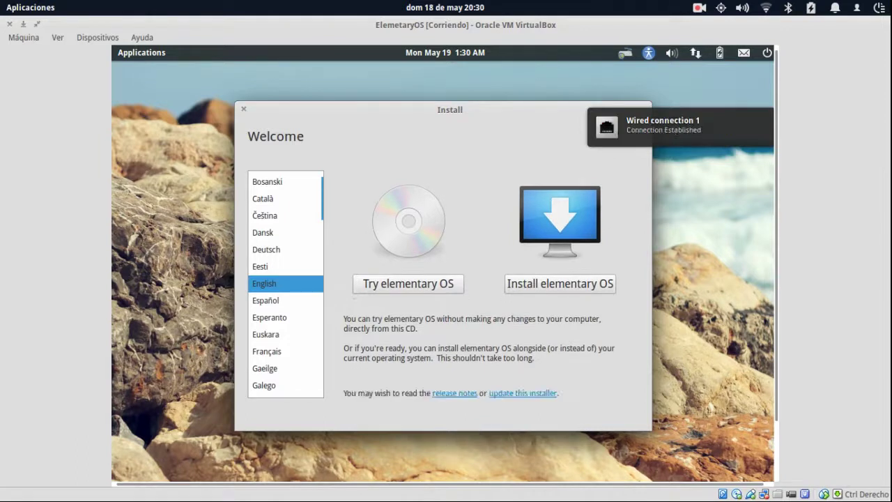
left_click(141, 53)
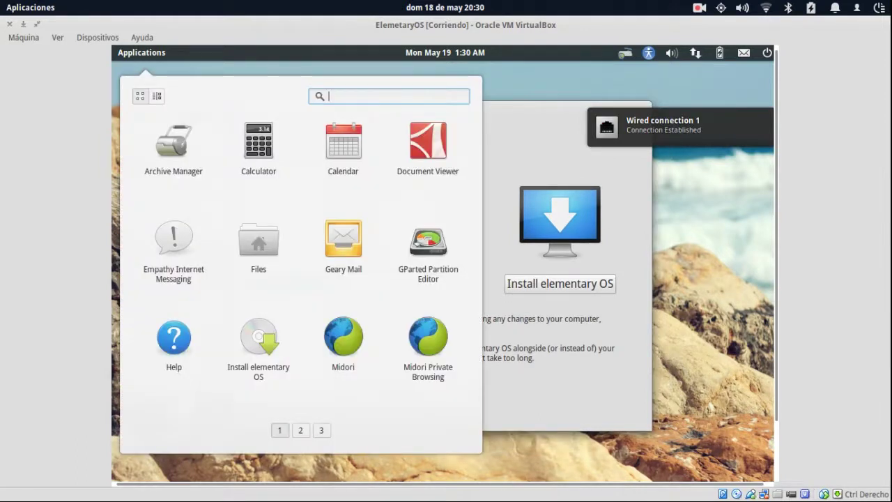
left_click(566, 220)
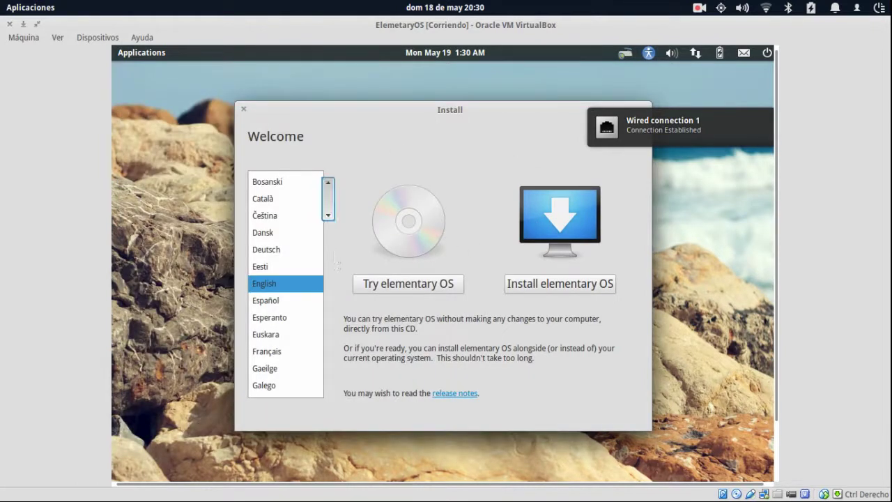
scroll(324, 201, "down", 3)
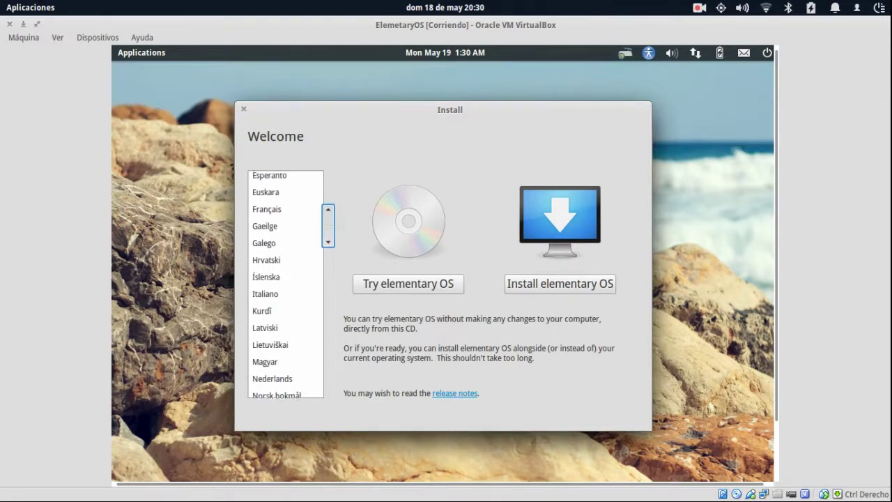
scroll(324, 209, "up", 1)
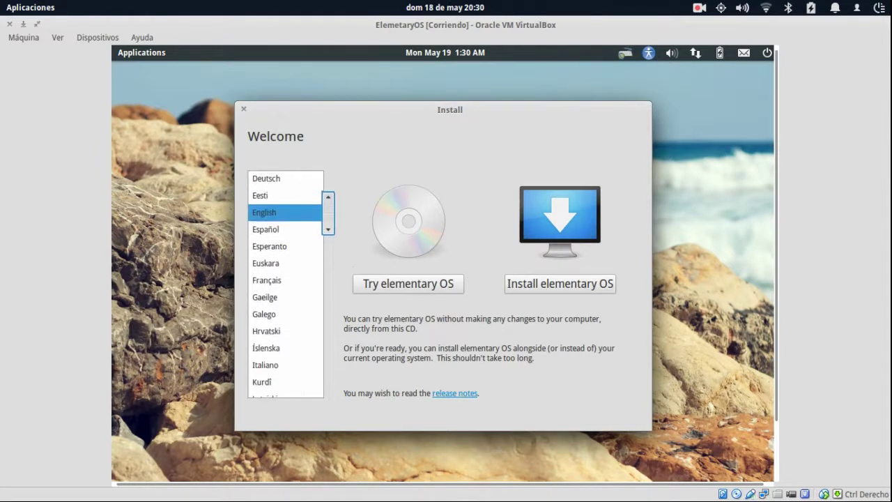
left_click(278, 230)
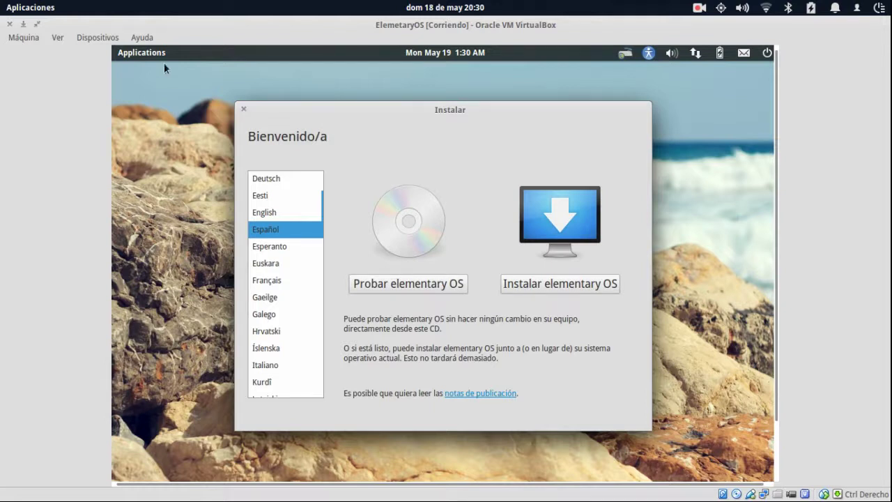
left_click(141, 52)
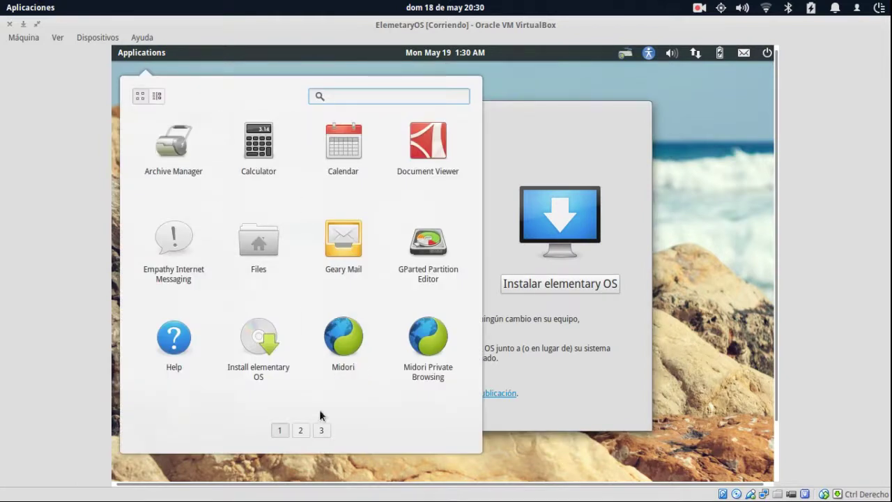
Browse application pages 2, 3 and 1, then launch Midori showing the elementaryos.org Luna page.
left_click(301, 428)
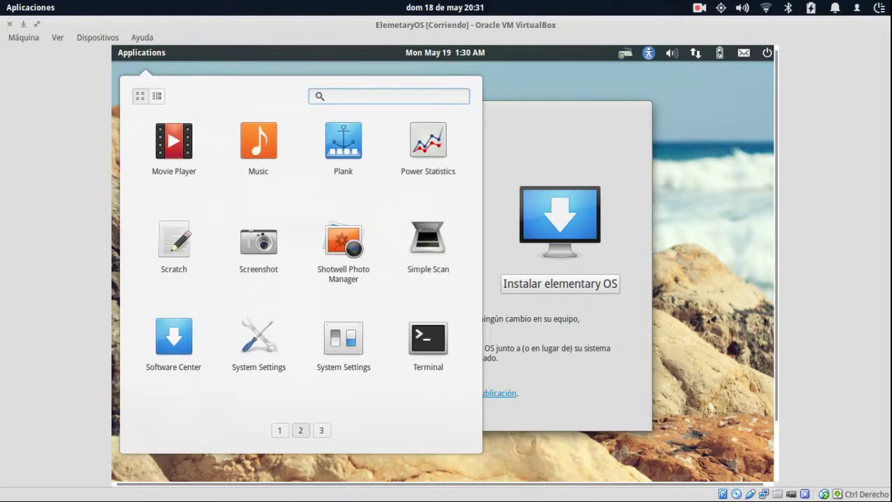
left_click(324, 432)
left_click(279, 431)
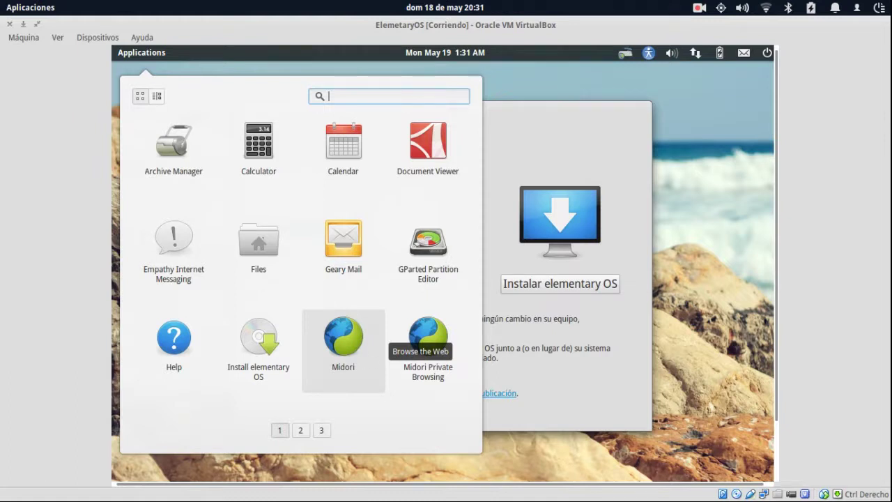
key("Escape")
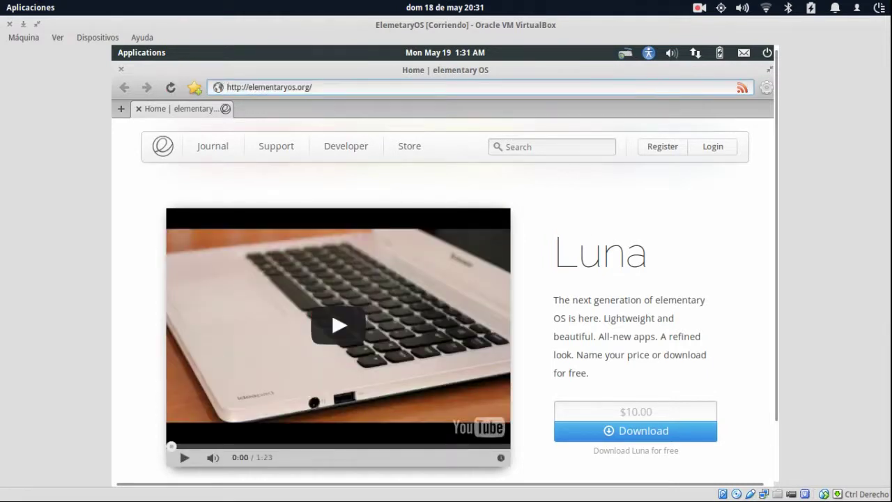
mouse_move(569, 484)
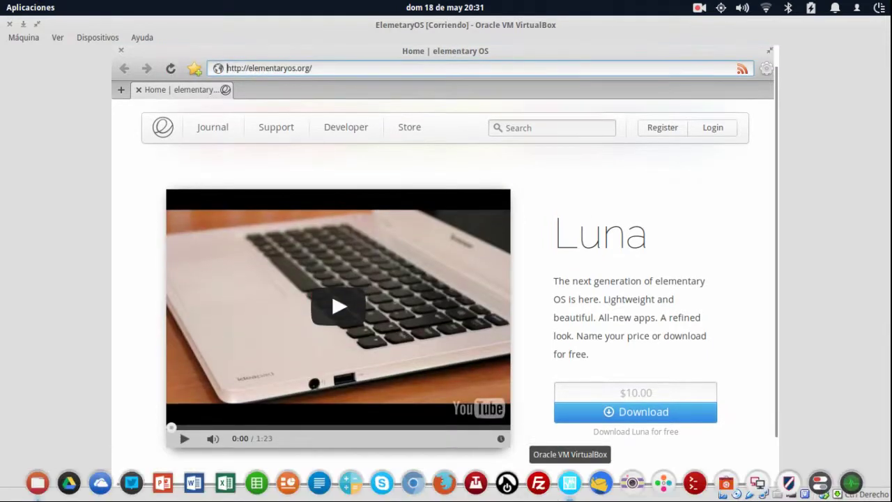
Open and close host Firefox, then take Midori out of fullscreen, restore it and close it.
left_click(443, 484)
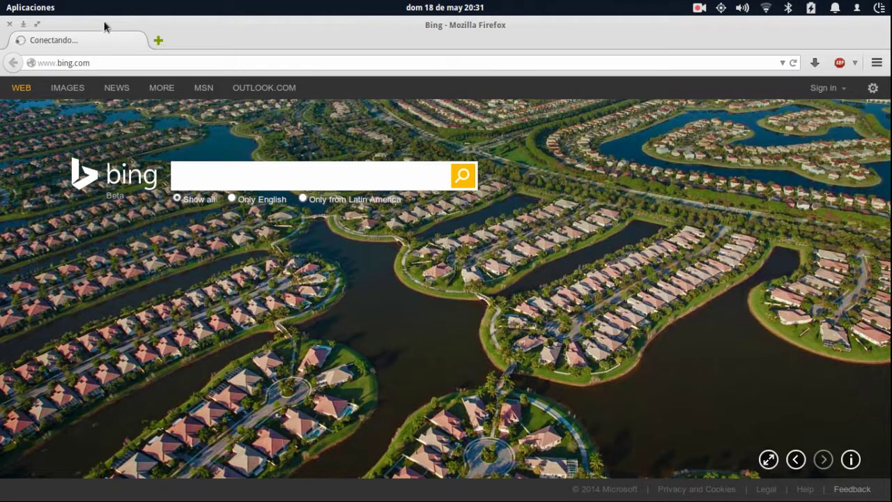
left_click(9, 24)
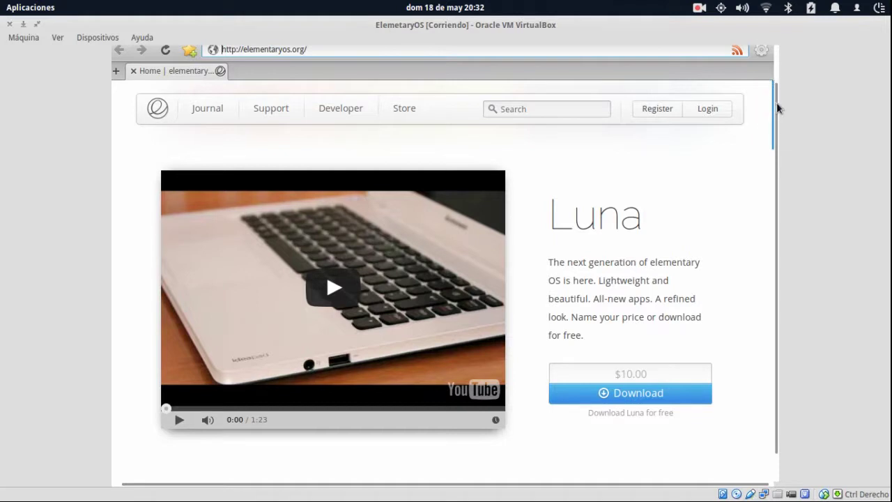
key("F11")
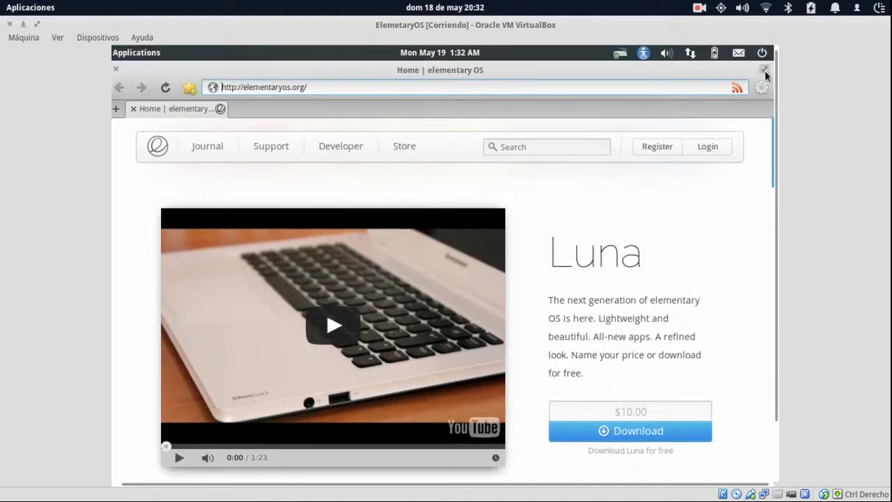
left_click(764, 71)
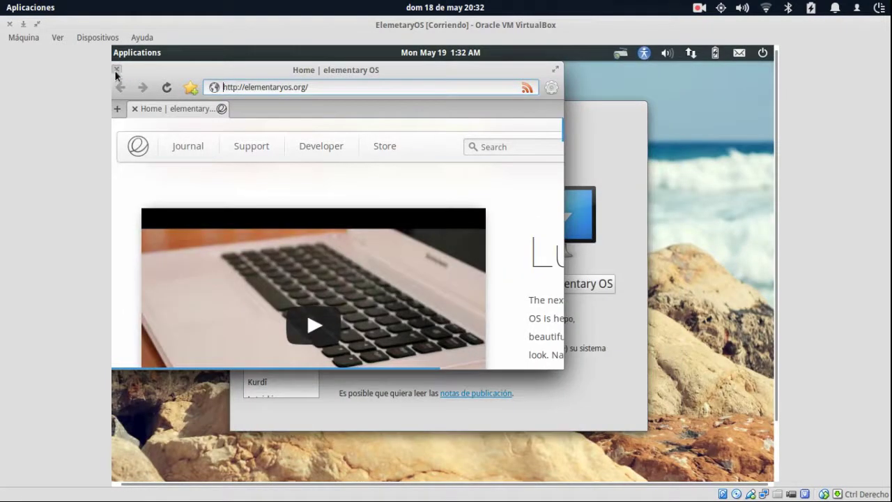
left_click(116, 70)
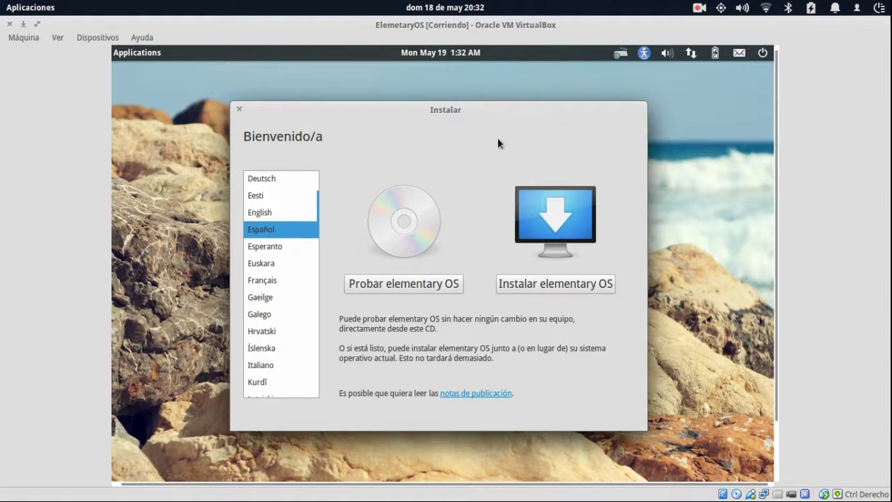
Start Instalar elementary OS and continue with updates and third-party software left unchecked.
left_click(579, 284)
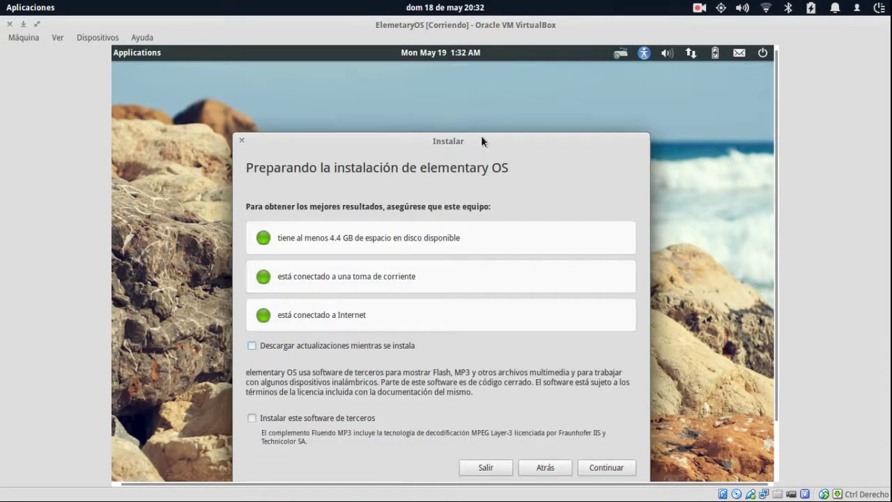
left_click_drag(479, 137, 475, 83)
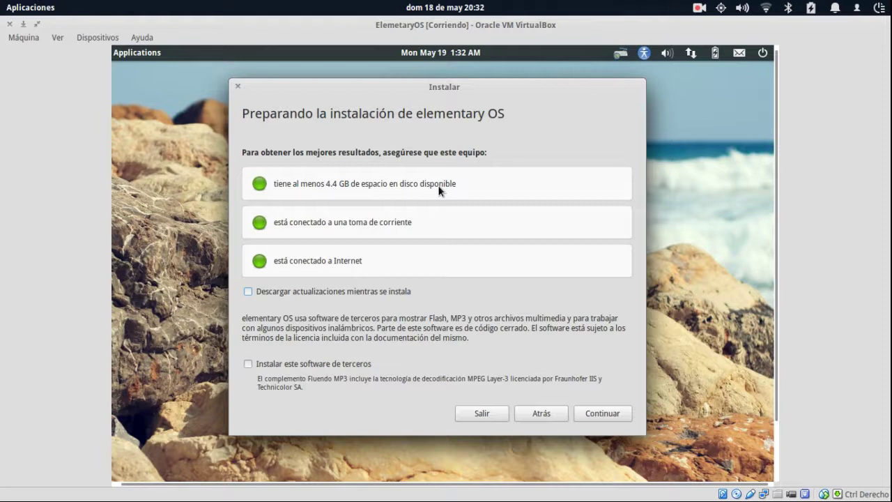
left_click(247, 292)
left_click(286, 368)
left_click(397, 296)
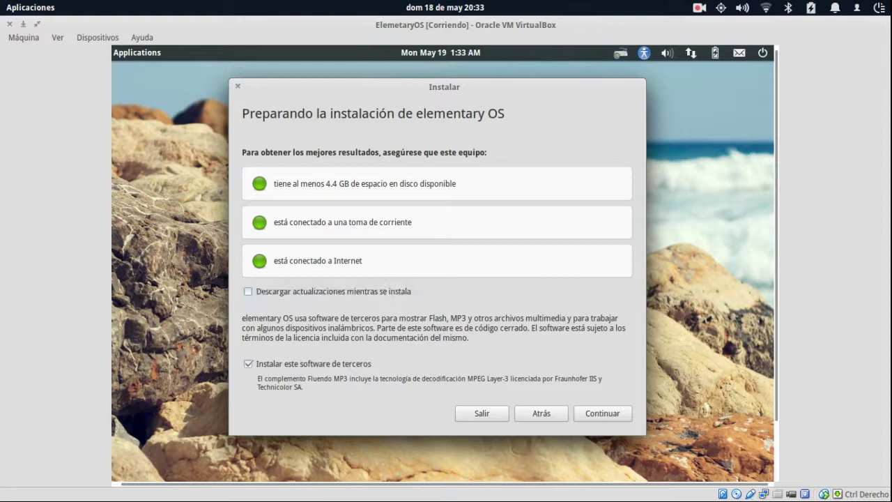
left_click(288, 365)
left_click(609, 413)
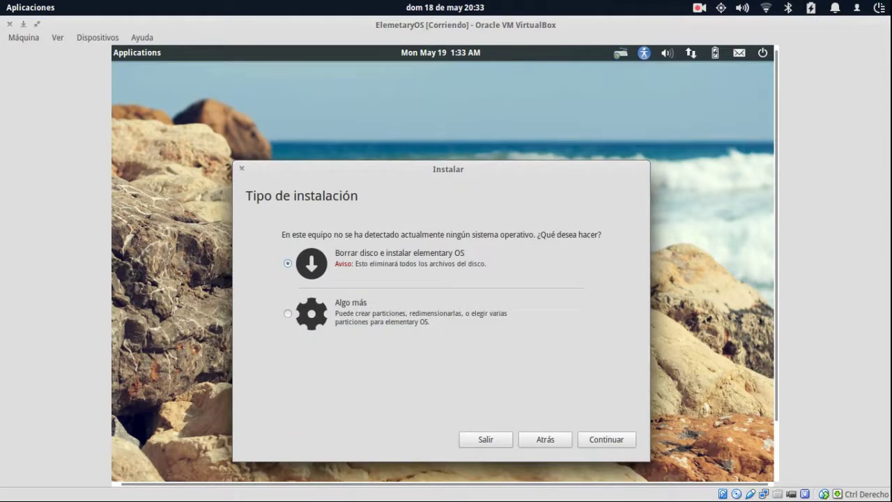
Look at the 'Algo más' custom partitioning page, then return to the installation type choices.
left_click_drag(466, 163, 447, 110)
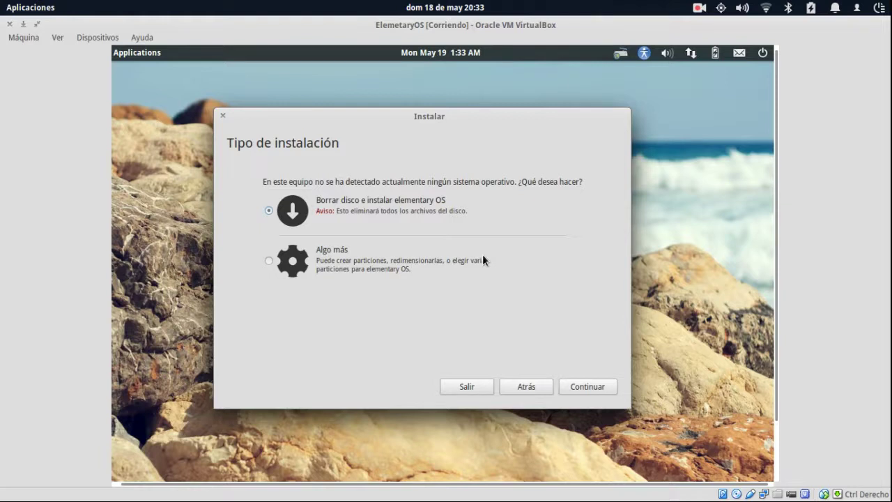
left_click(331, 255)
left_click(594, 388)
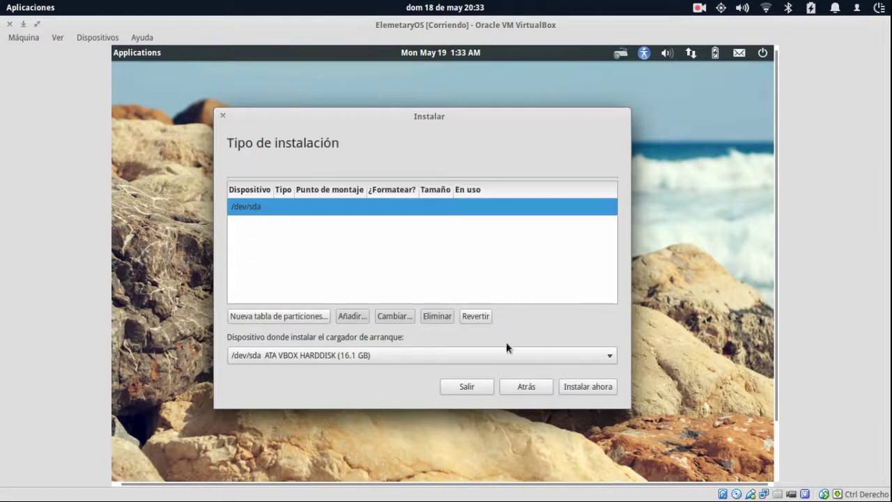
left_click(541, 387)
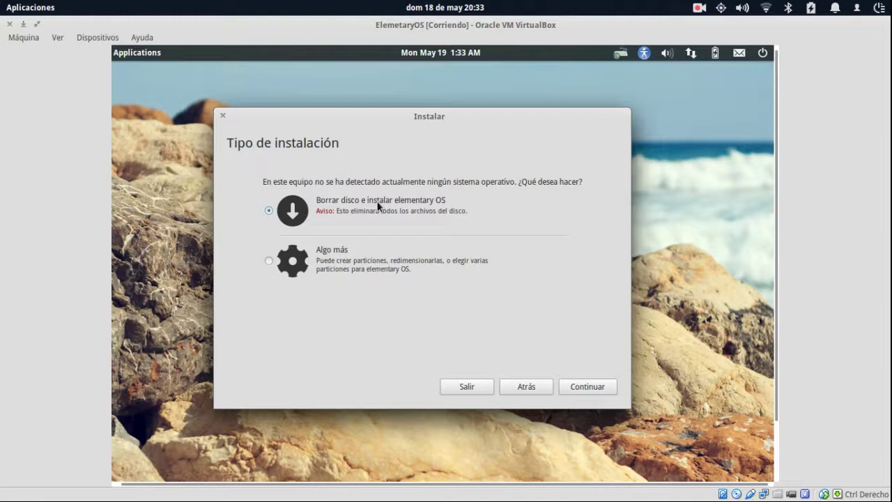
Choose 'Borrar disco e instalar elementary OS' and continue to the drive selection page.
left_click(327, 211)
left_click(592, 388)
left_click(595, 386)
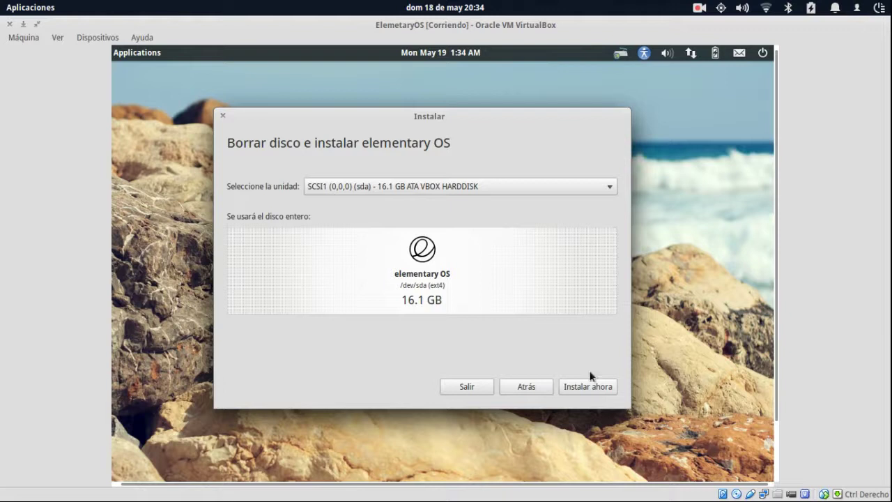
Keep SCSI1 16.1 GB VBOX HARDDISK as the target drive and start with Instalar ahora.
left_click(516, 189)
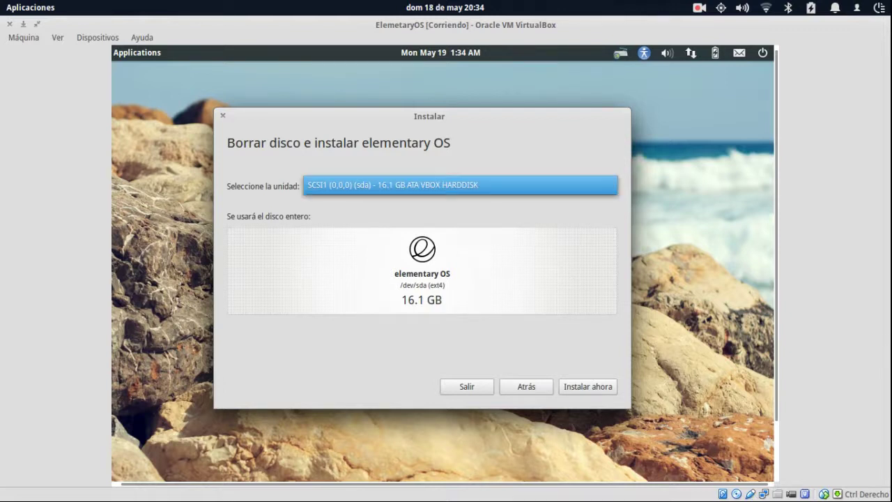
left_click(516, 185)
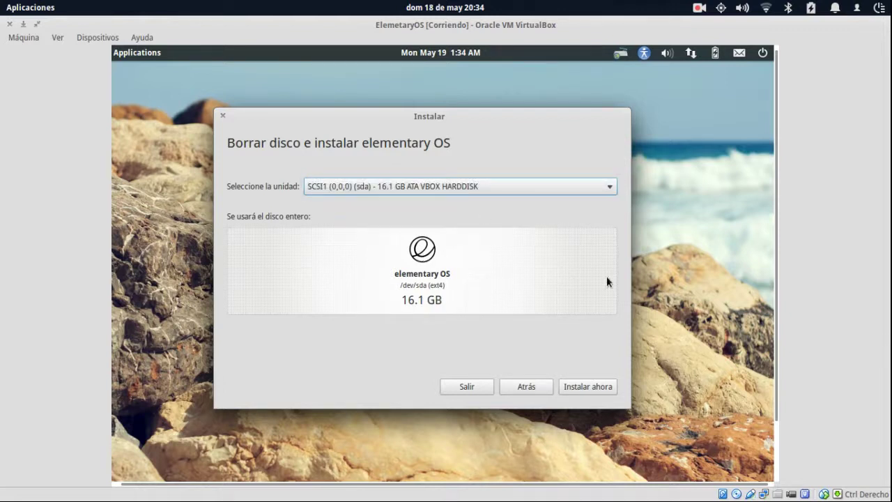
left_click(594, 388)
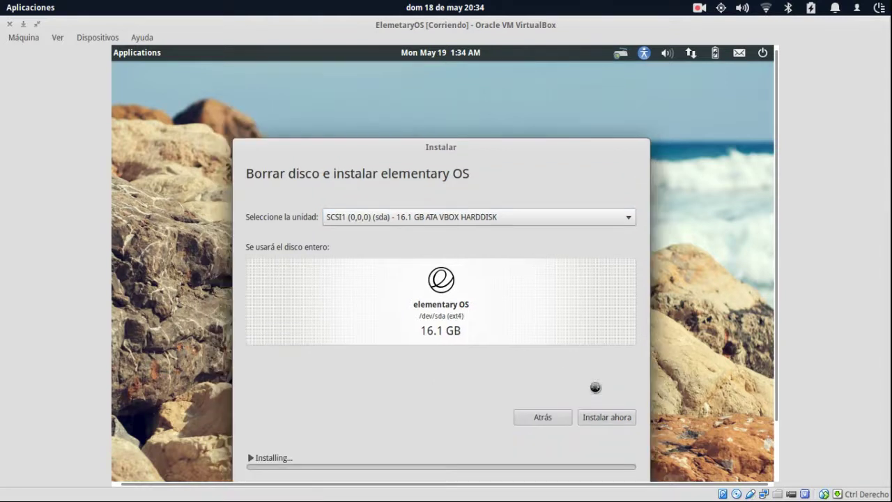
left_click_drag(438, 149, 411, 92)
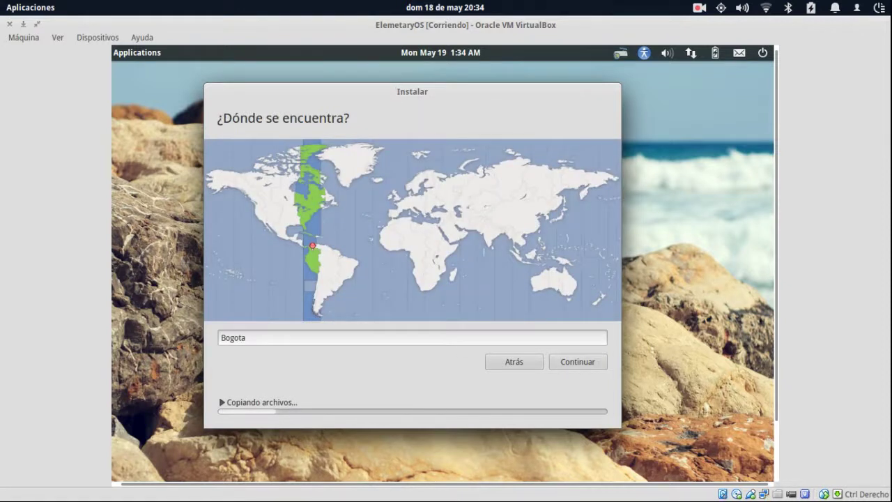
Peek at the Applications launcher, then accept Bogota as the timezone location.
key("super")
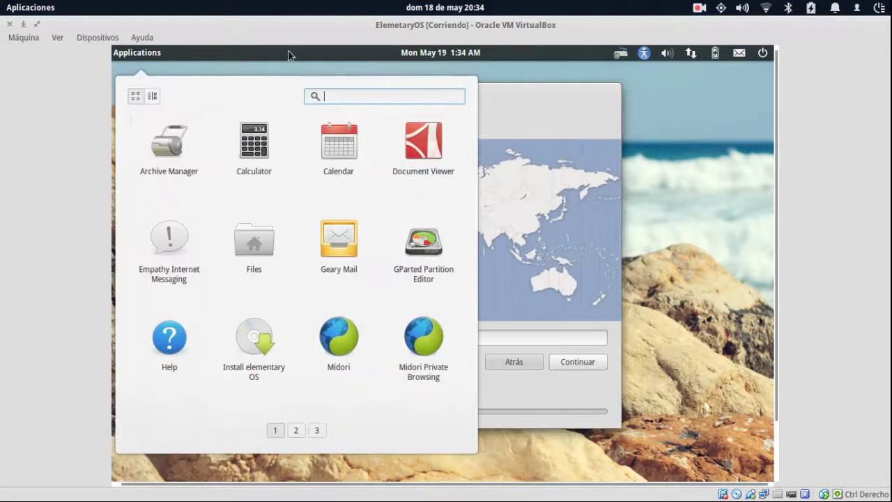
left_click(556, 117)
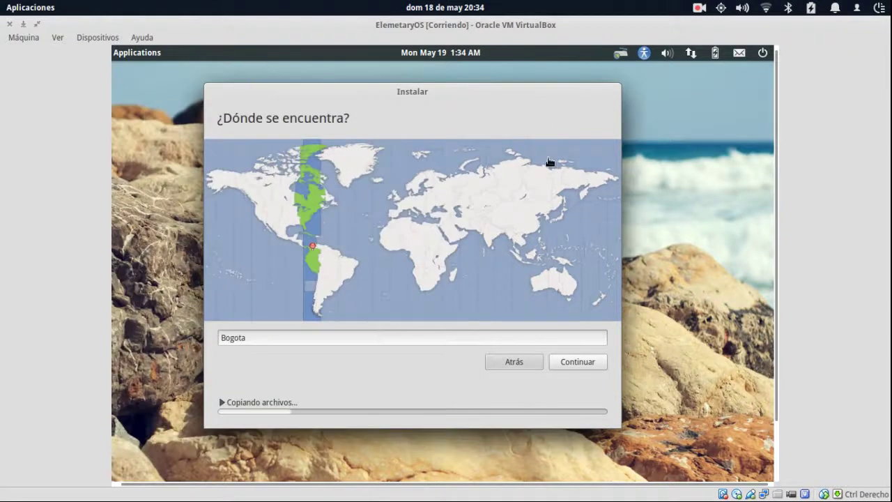
left_click(598, 360)
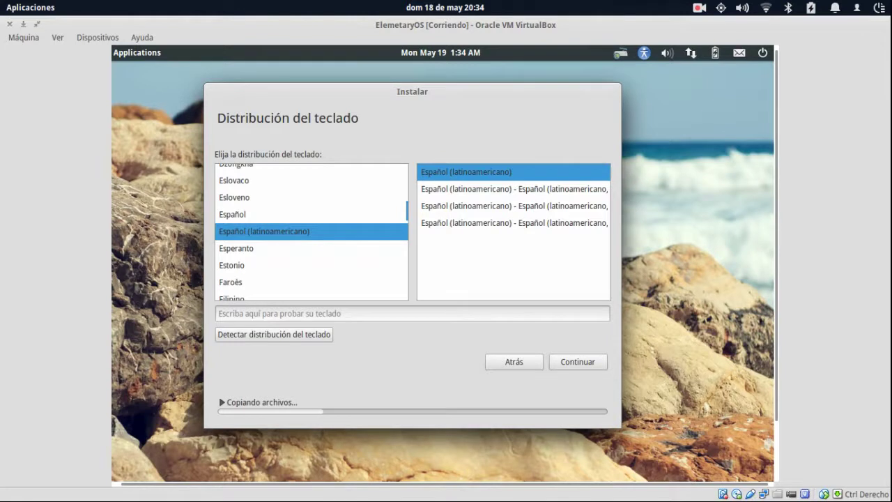
Test the Español (latinoamericano) layout by typing '.' and '@@@@@' in the test box.
left_click(429, 317)
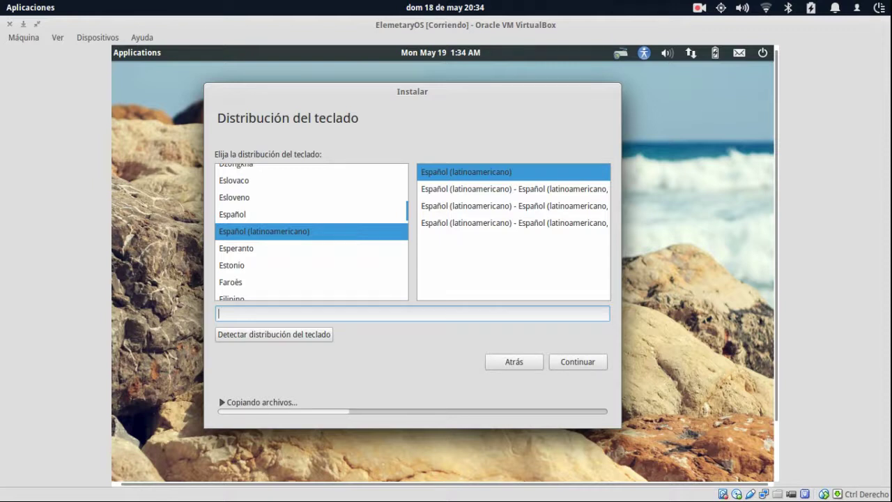
type(".")
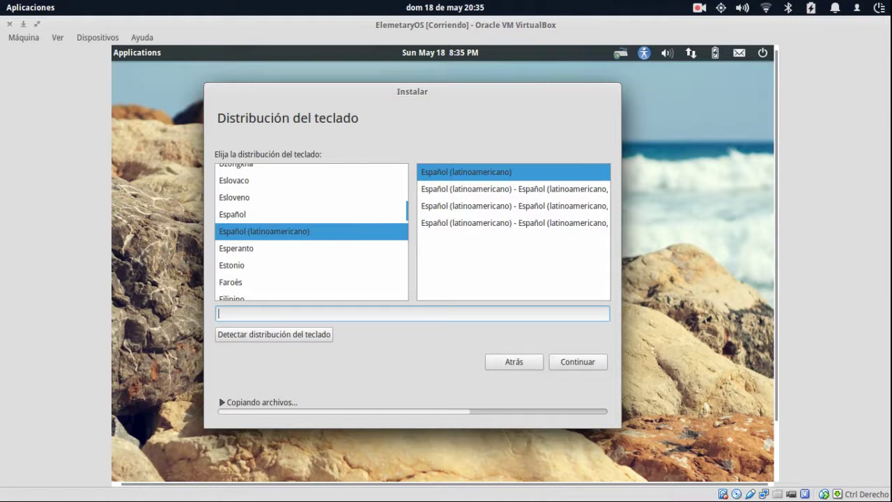
type("@@@@@")
key("BackSpace")
key("BackSpace")
key("BackSpace")
key("BackSpace")
key("BackSpace")
Try the Español layout, revert to Español (latinoamericano), continue, and enter the user's name.
left_click(272, 221)
scroll(275, 299, "up", 1)
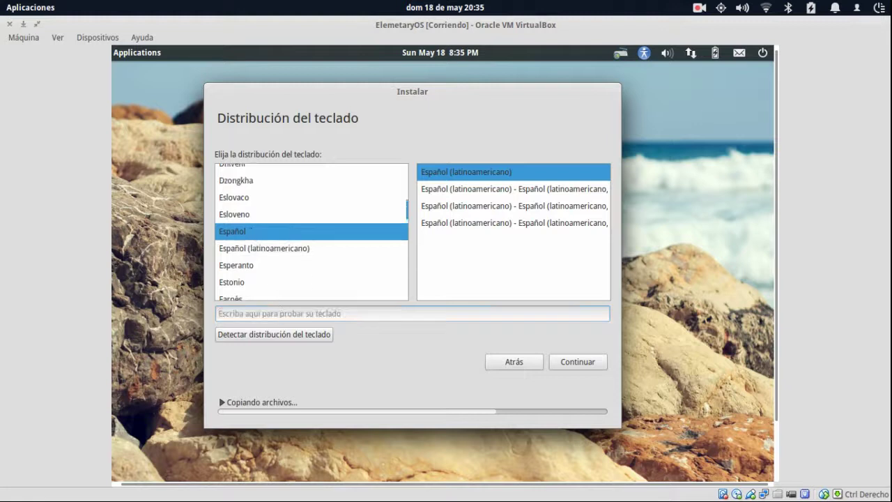
type("@@")
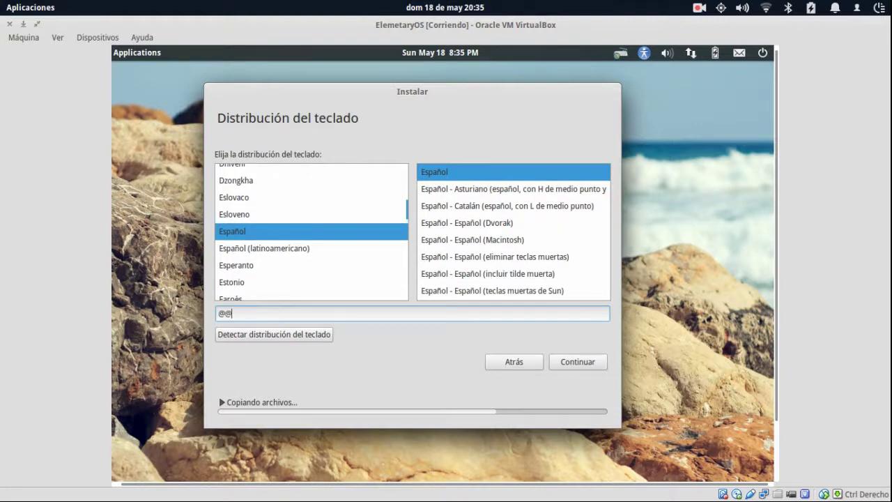
type("@@")
key("BackSpace")
key("BackSpace")
key("BackSpace")
key("BackSpace")
left_click(285, 248)
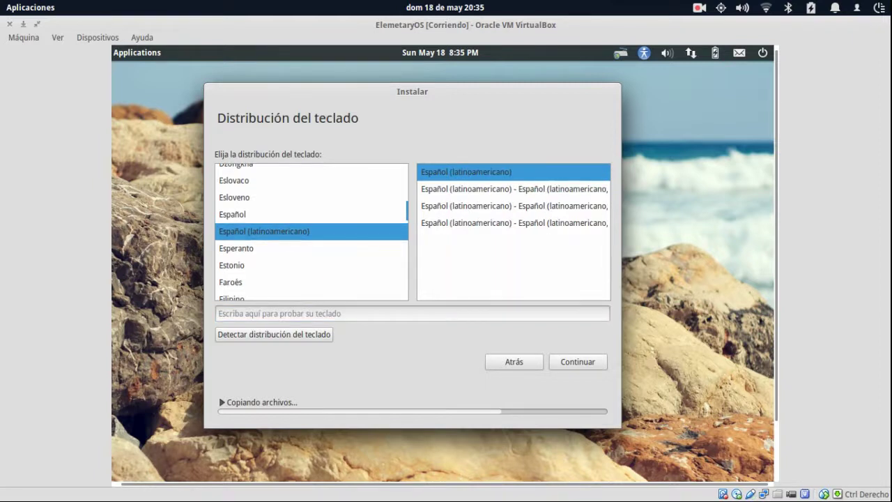
left_click(571, 364)
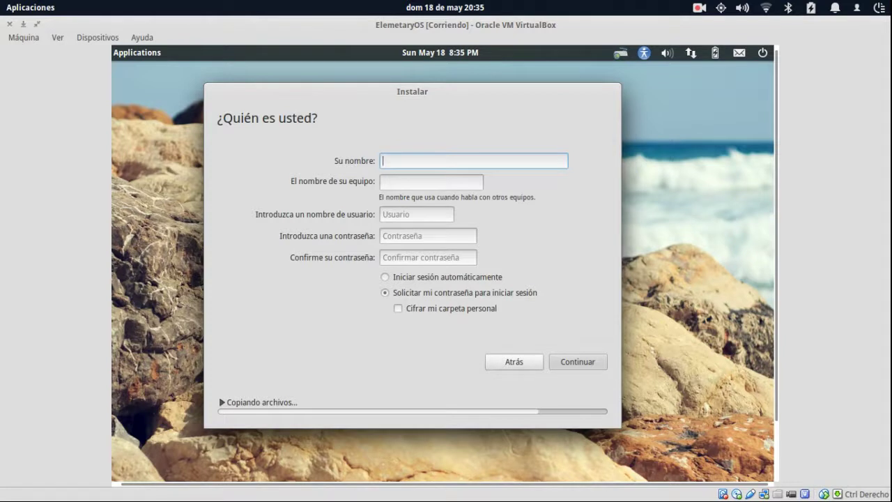
type("SuGE3K")
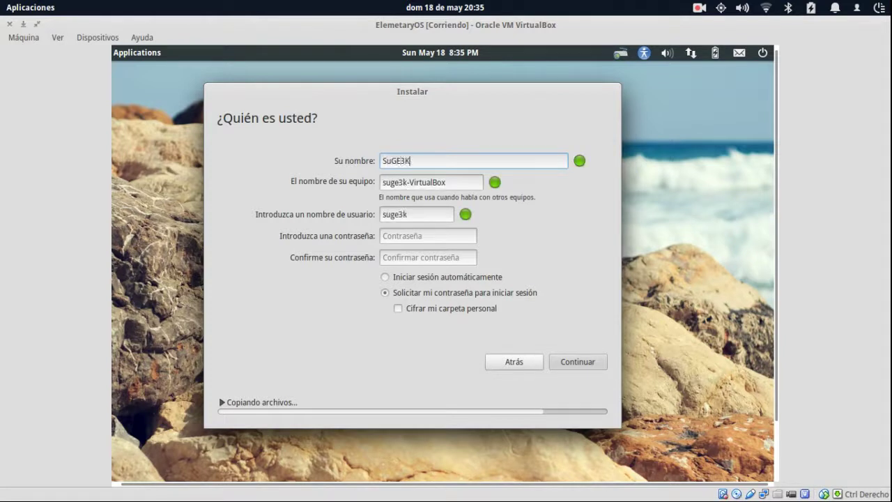
Shorten the suggested computer name by trimming its ending.
key("Tab")
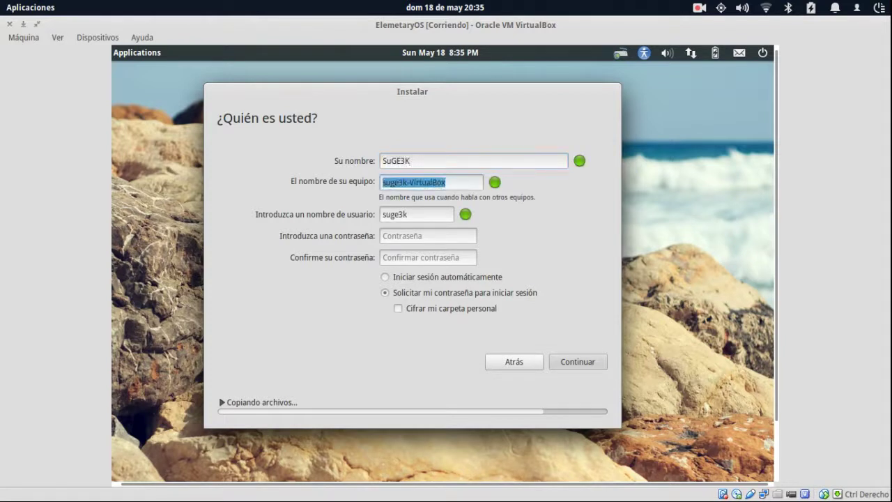
key("Right")
key("BackSpace")
key("BackSpace")
key("BackSpace")
key("BackSpace")
key("BackSpace")
key("BackSpace")
key("BackSpace")
key("BackSpace")
key("BackSpace")
key("BackSpace")
key("BackSpace")
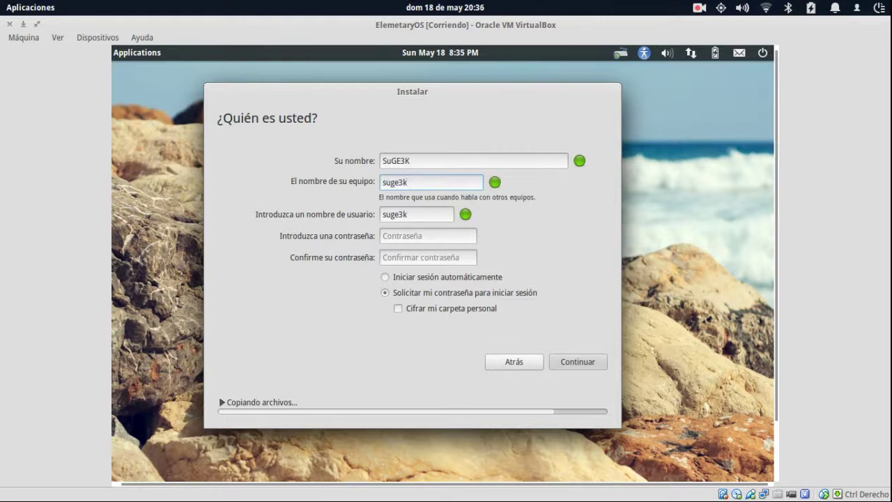
Enter and confirm the account password, leaving 'Cifrar mi carpeta personal' off.
left_click(411, 236)
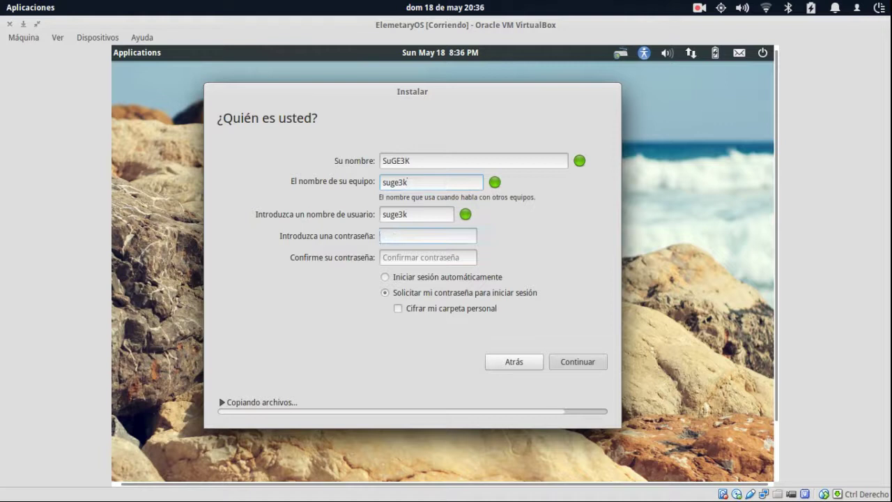
type("********")
key("Tab")
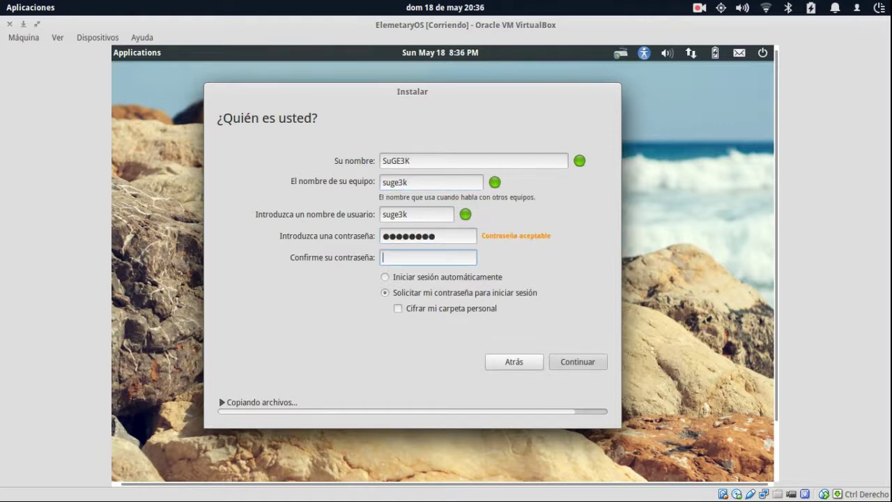
key("shift+Tab")
type("********")
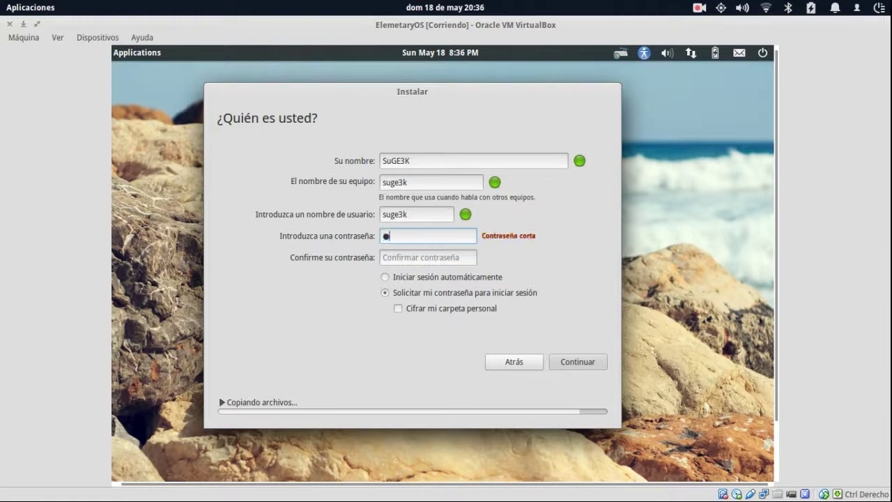
key("Tab")
type("********")
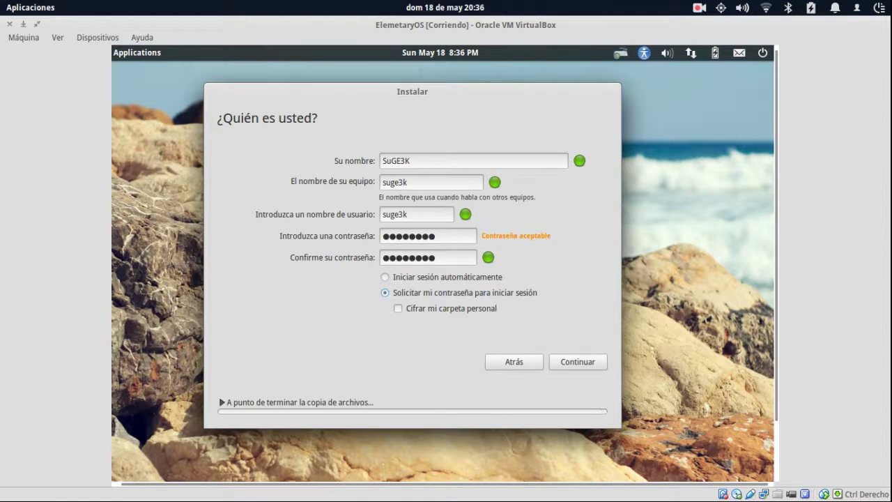
left_click(399, 308)
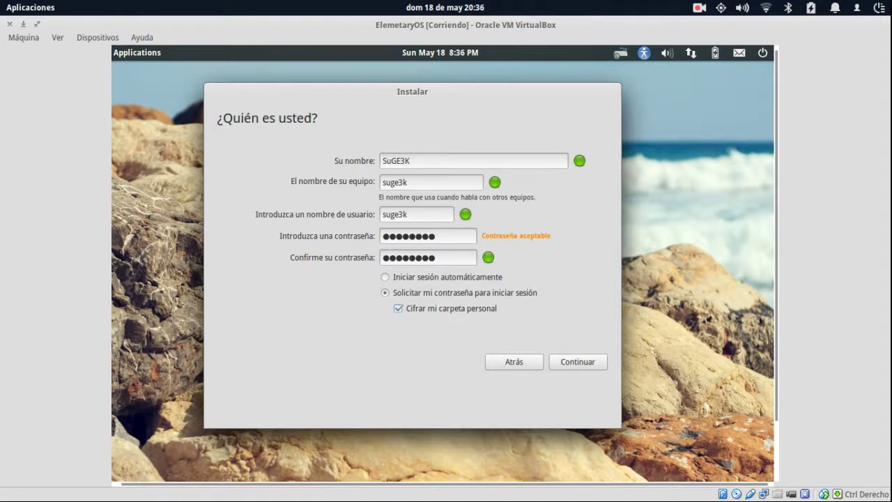
left_click(398, 309)
Submit the account details, then browse the guest's mail, battery, network and sound menus.
left_click(589, 362)
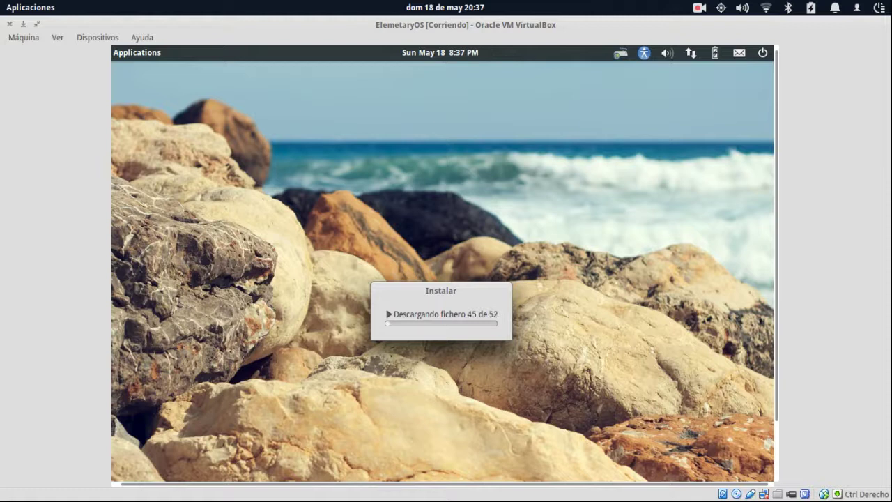
left_click(740, 56)
left_click(714, 54)
left_click(715, 55)
left_click(692, 54)
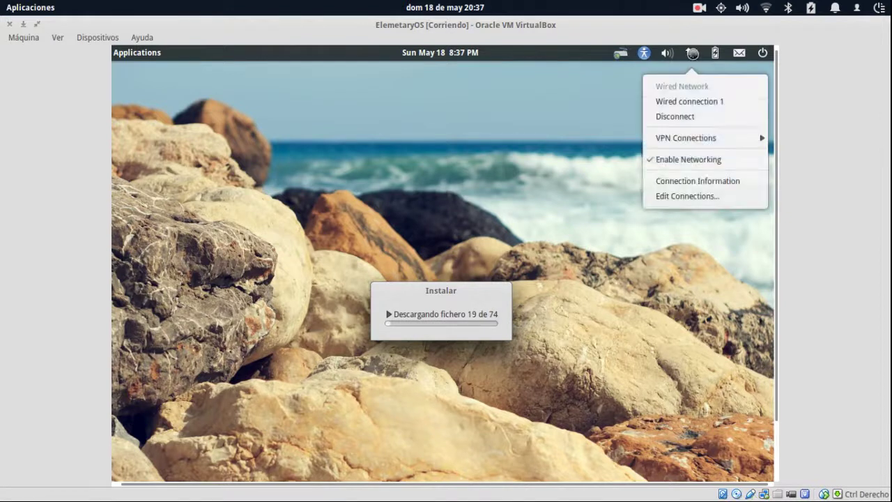
left_click(668, 54)
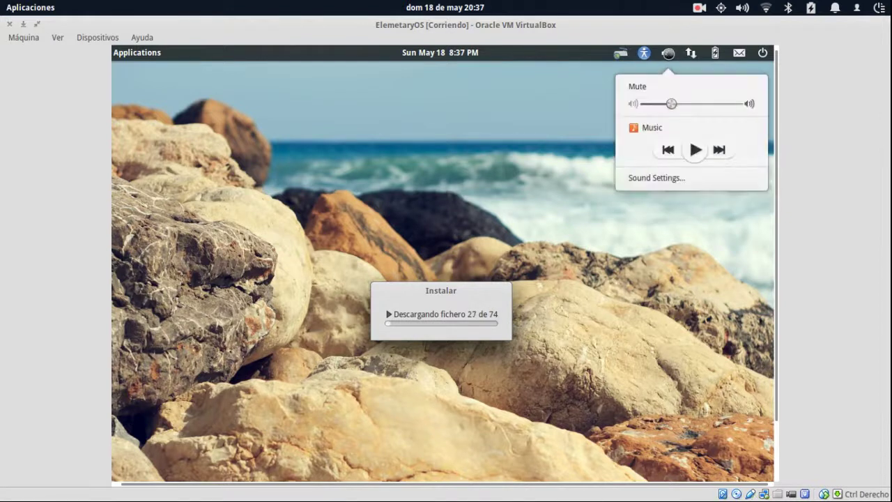
Check the guest panel's accessibility, input method and power menus.
left_click(644, 53)
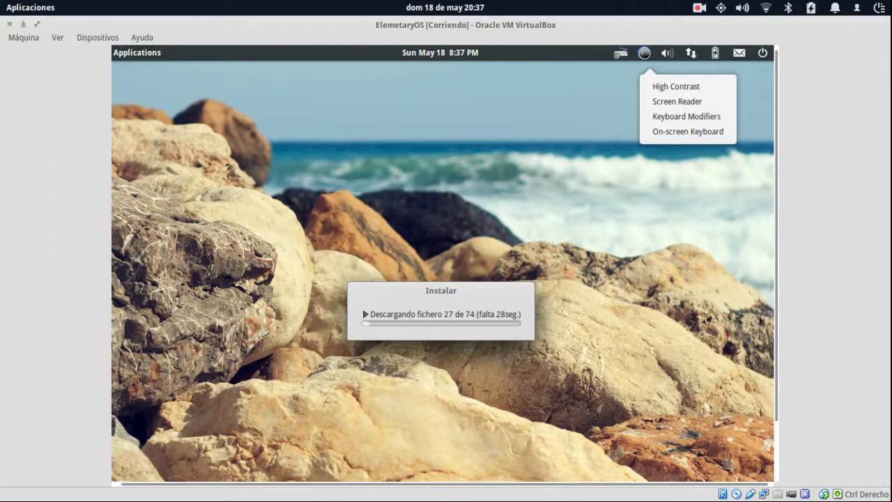
left_click(644, 54)
left_click(645, 54)
left_click(620, 53)
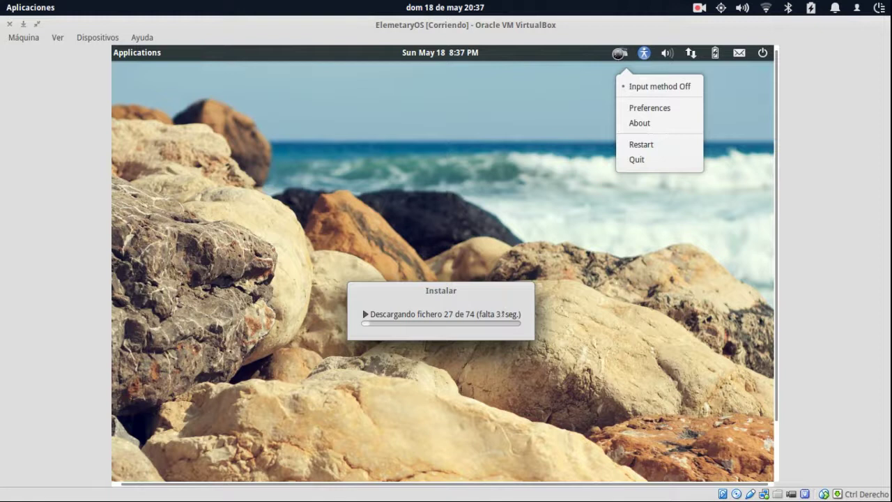
left_click(764, 53)
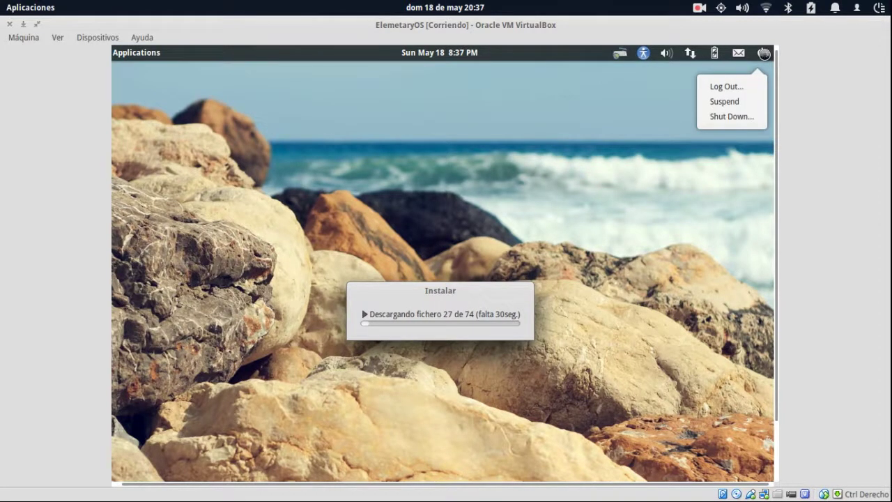
left_click(764, 53)
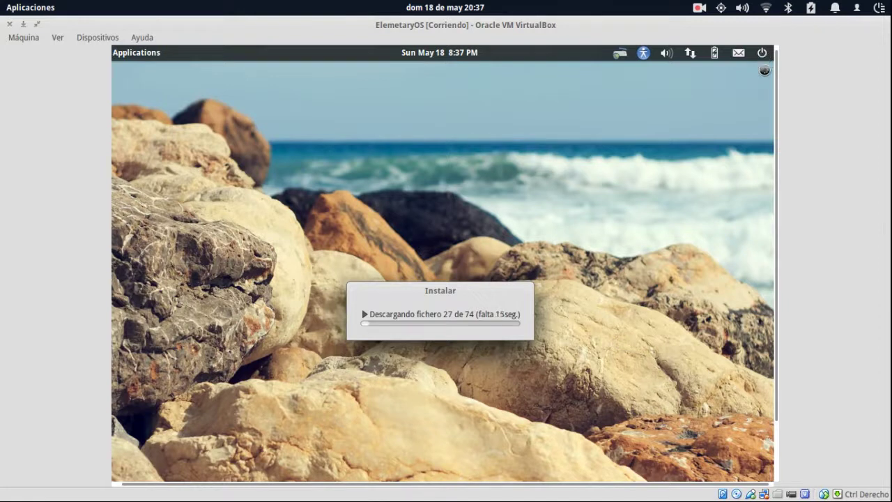
Open and close the host power menu, then show the guest clock's May 2014 calendar.
left_click(878, 9)
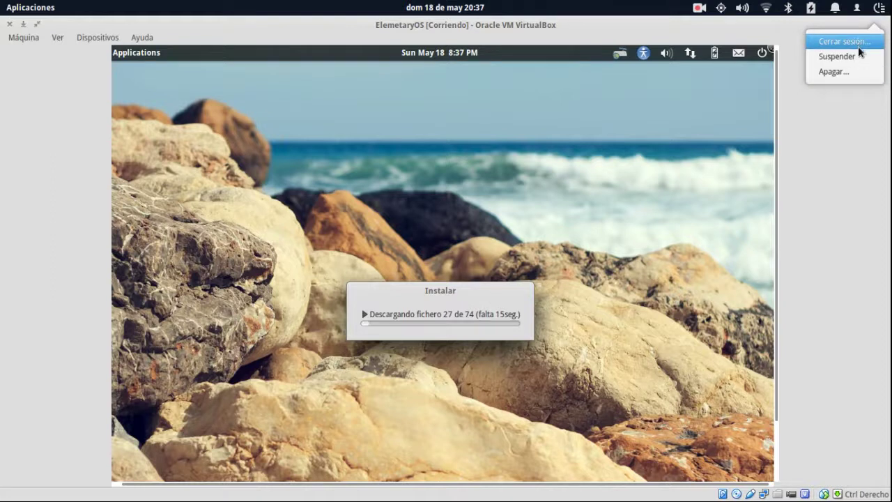
left_click(639, 124)
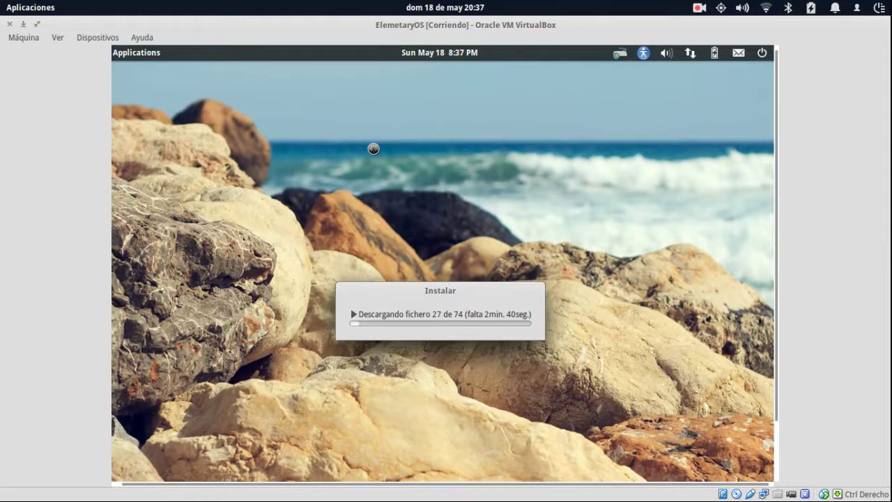
left_click(430, 52)
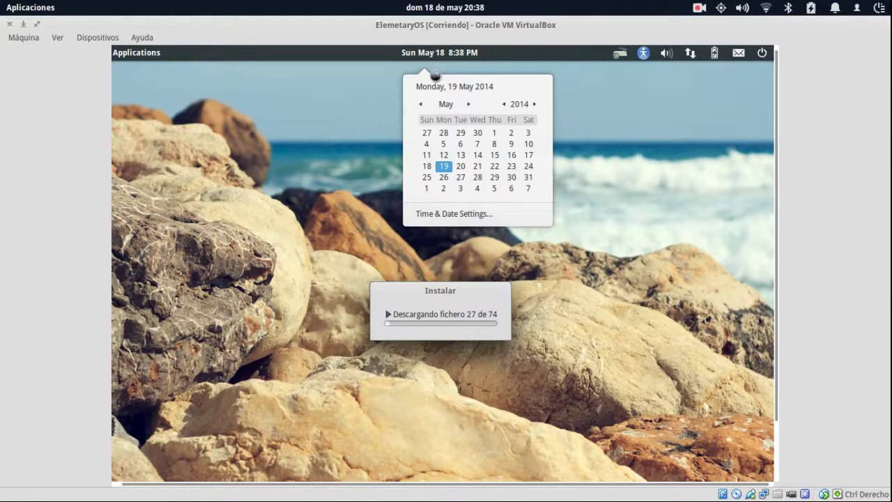
Select day 20, open Time & Date Settings, and go to the Clock options.
left_click(459, 166)
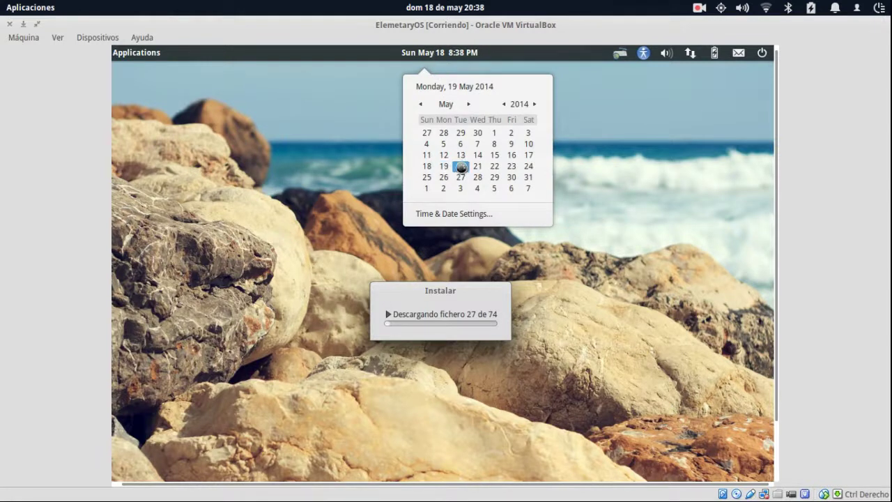
left_click(465, 213)
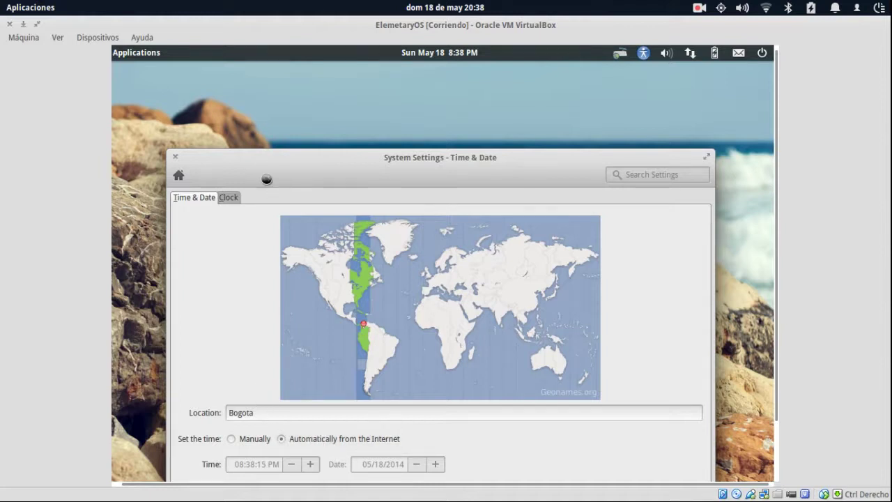
left_click(230, 197)
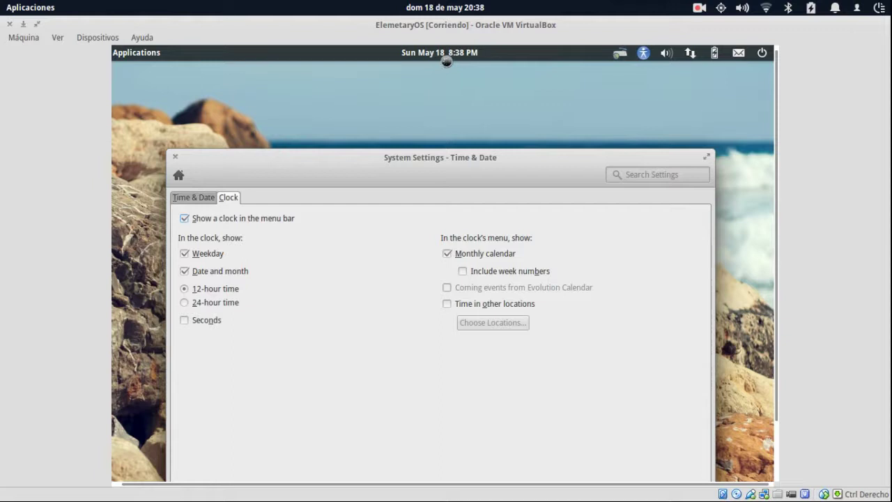
Hide the weekday and set the panel clock to 24-hour time without seconds.
left_click(185, 253)
left_click(185, 253)
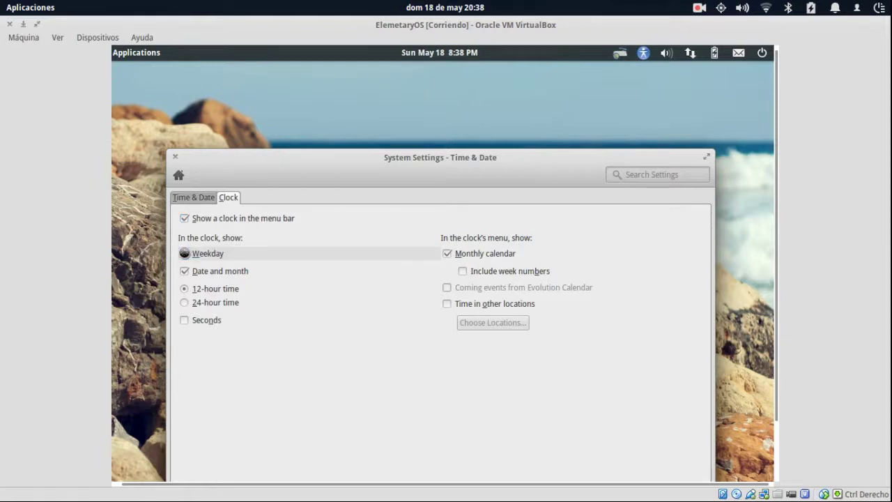
left_click(185, 253)
left_click(185, 253)
left_click(184, 253)
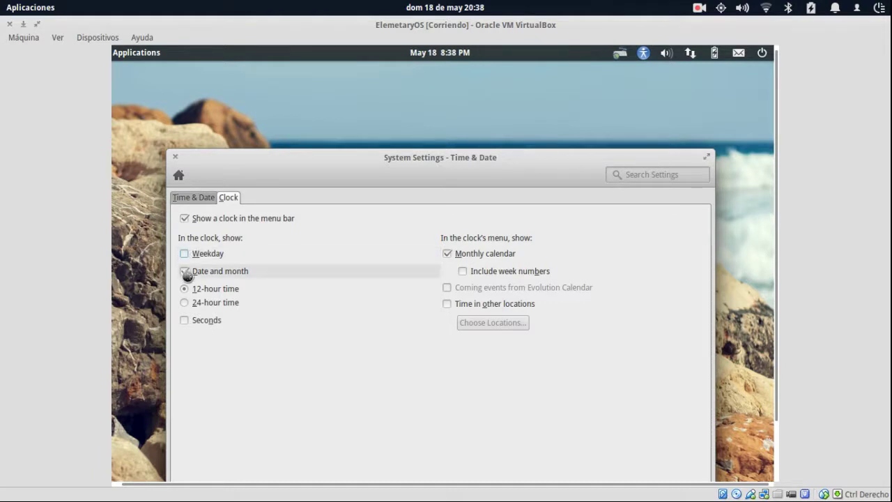
left_click(185, 271)
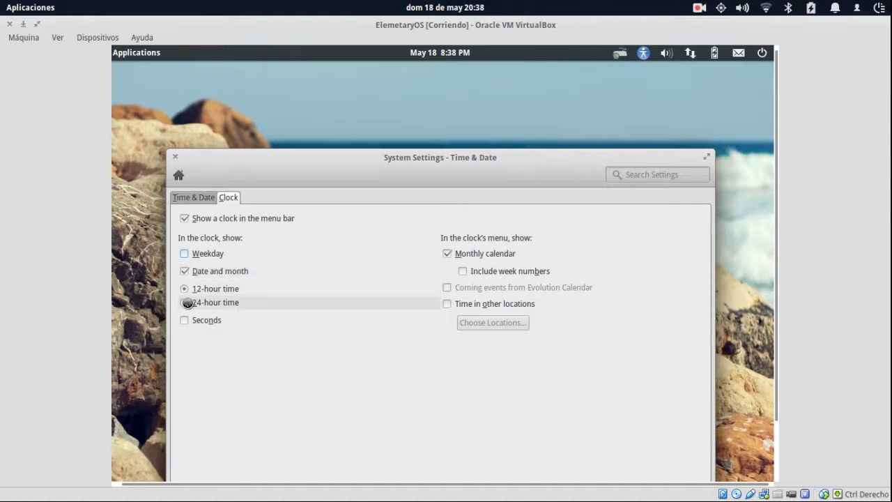
left_click(185, 302)
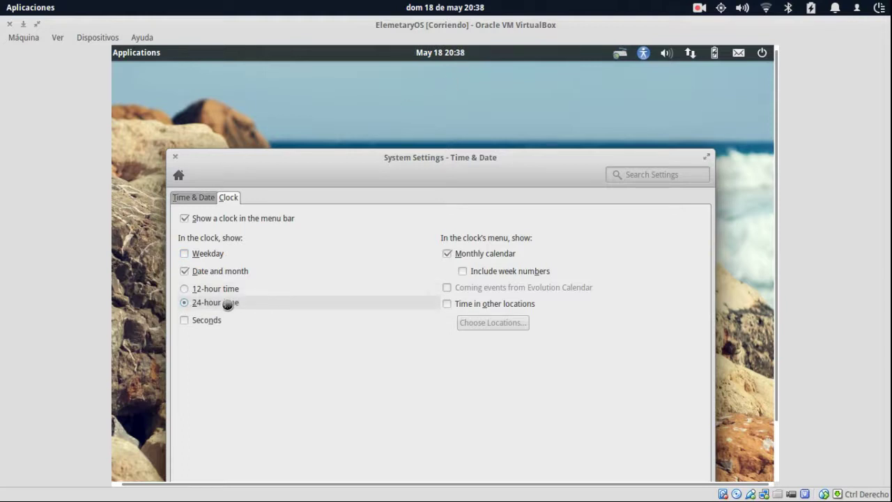
left_click(208, 294)
left_click(187, 320)
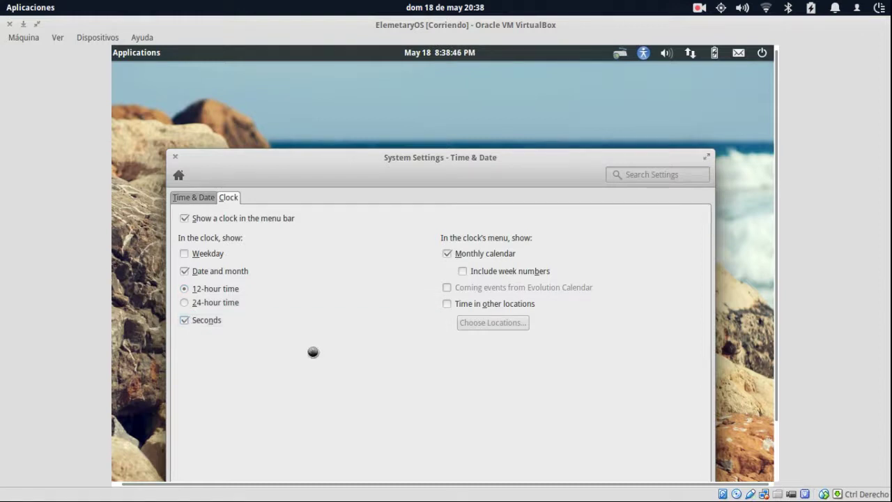
left_click(190, 303)
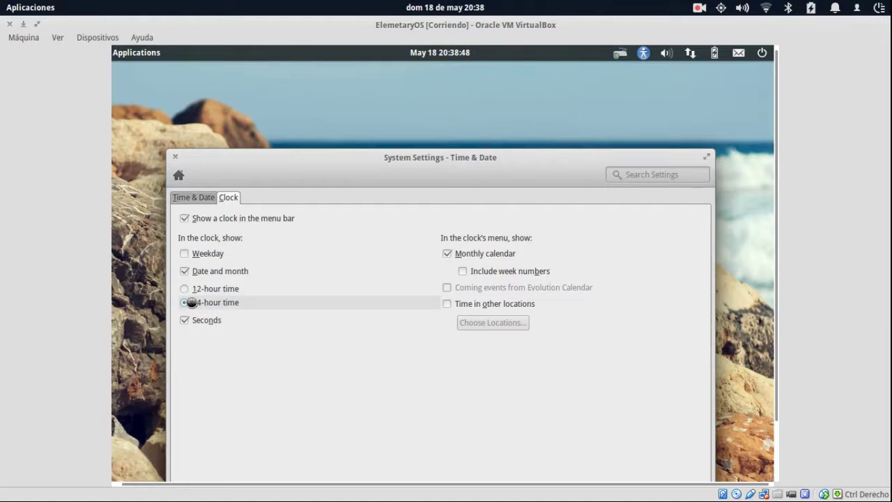
left_click(183, 322)
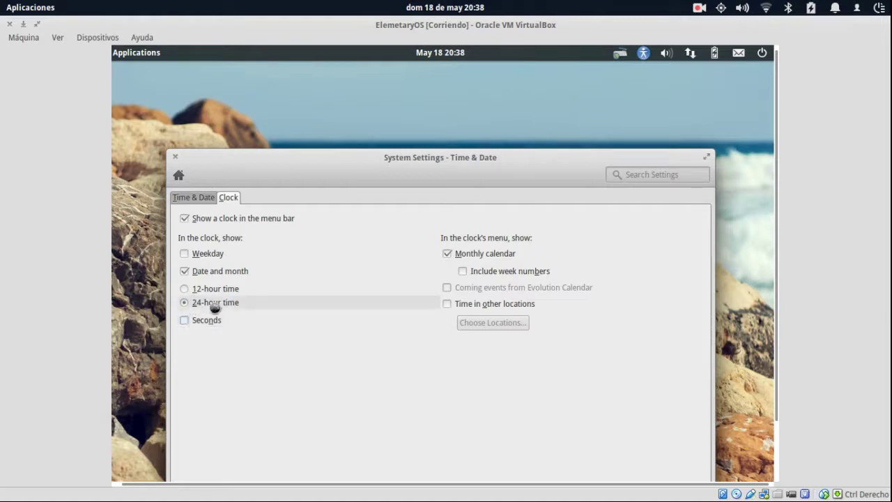
Test monthly calendar and week-number options, enable time in other locations, open Choose Locations.
left_click(447, 253)
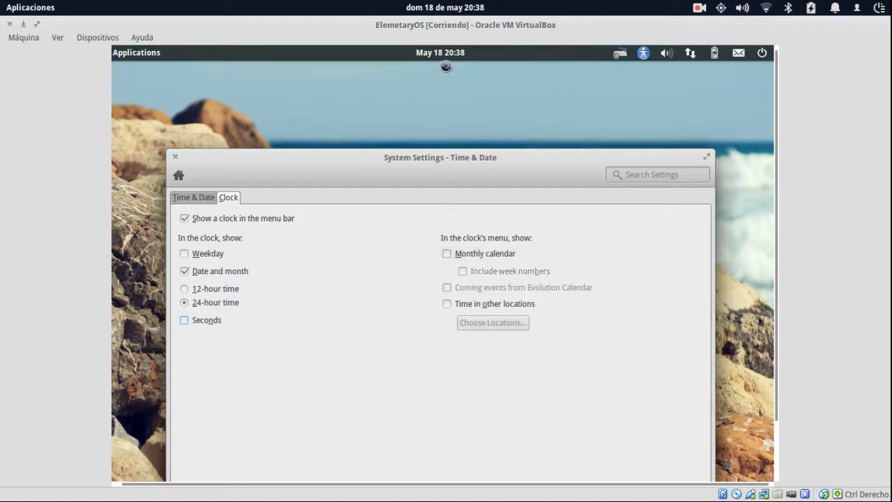
left_click(446, 53)
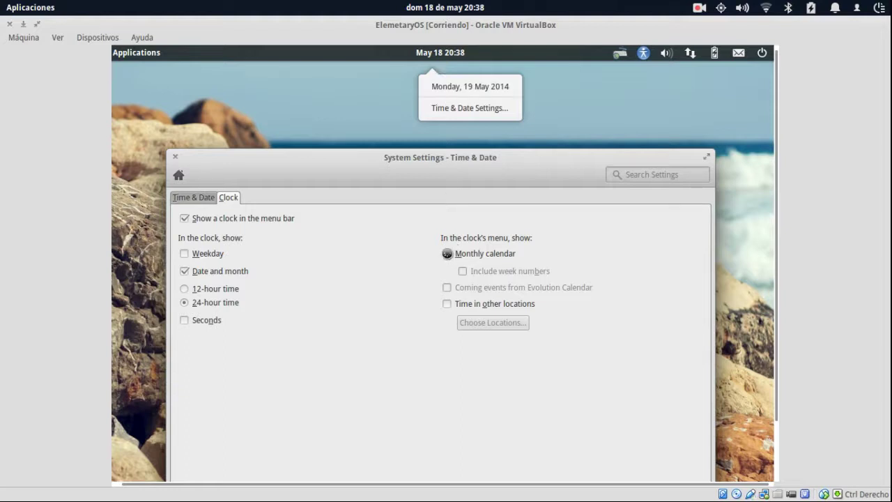
left_click(446, 254)
left_click(449, 252)
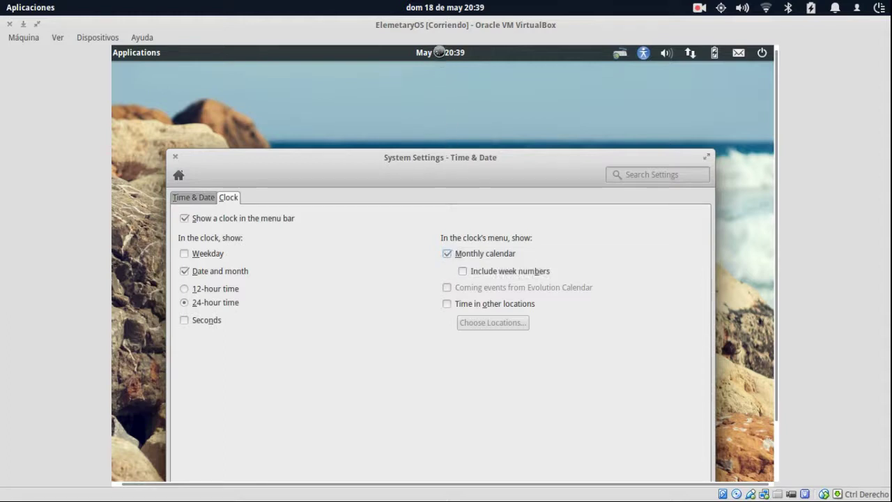
left_click(439, 51)
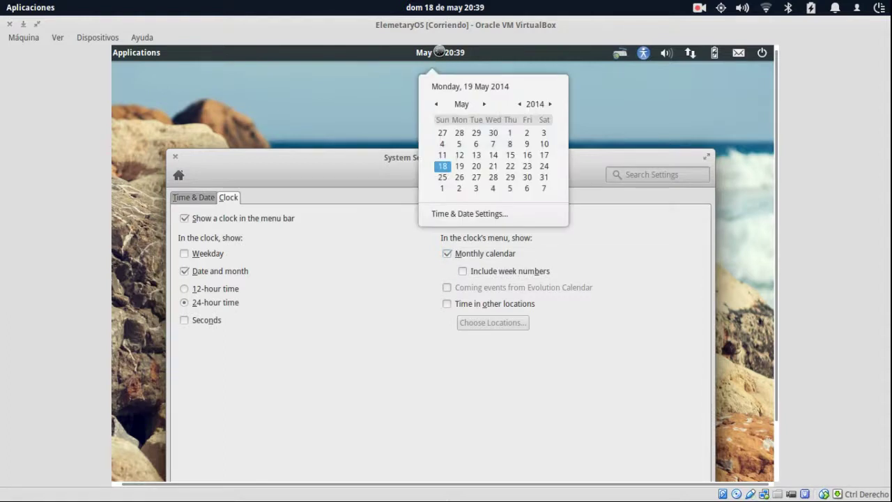
left_click(409, 254)
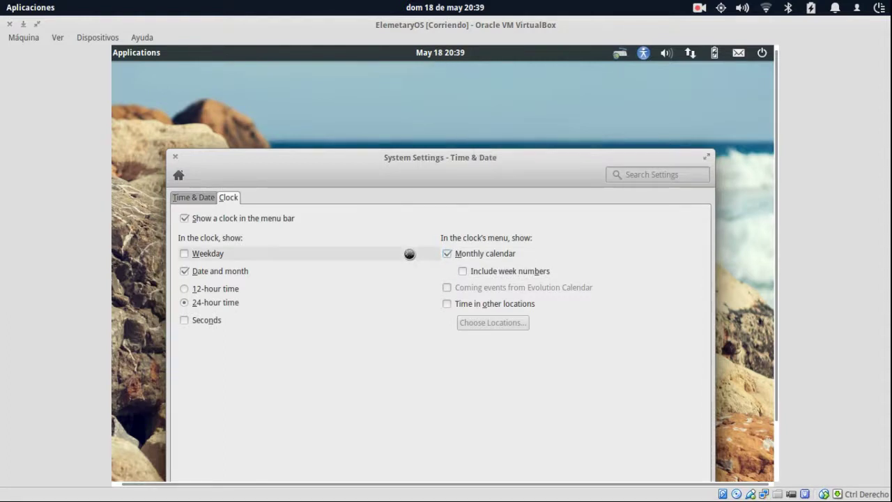
left_click(463, 271)
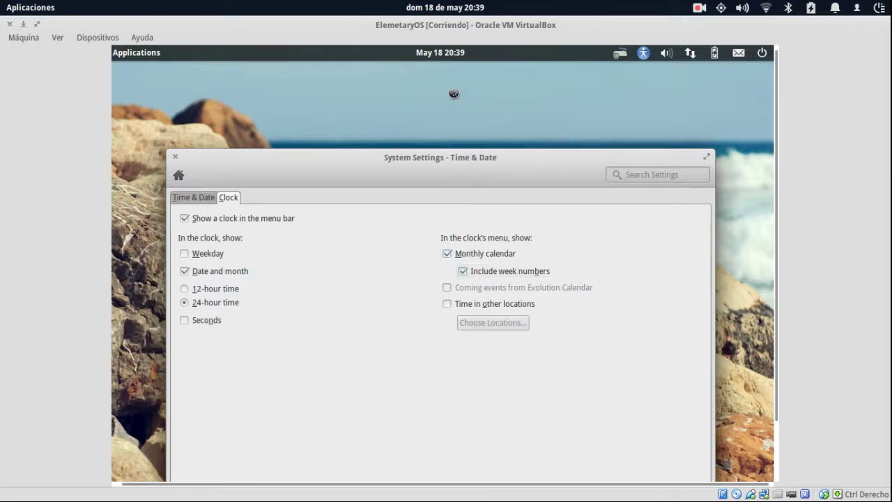
left_click(440, 51)
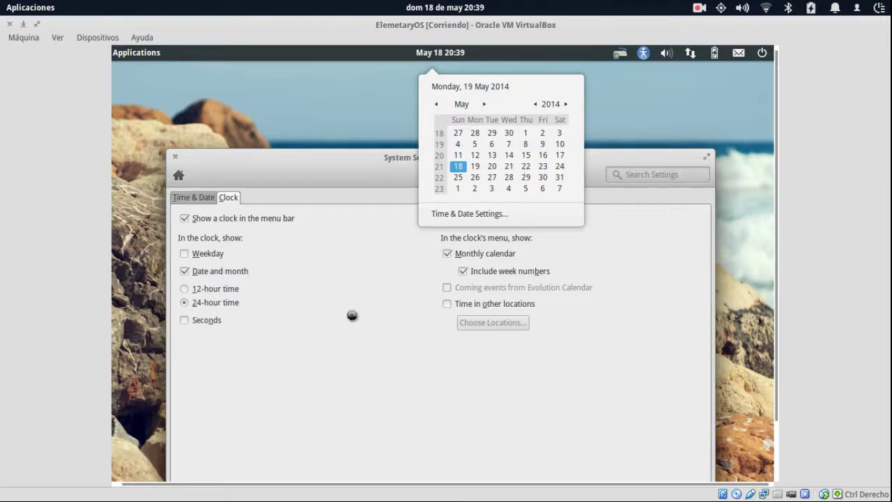
left_click(353, 314)
left_click(462, 271)
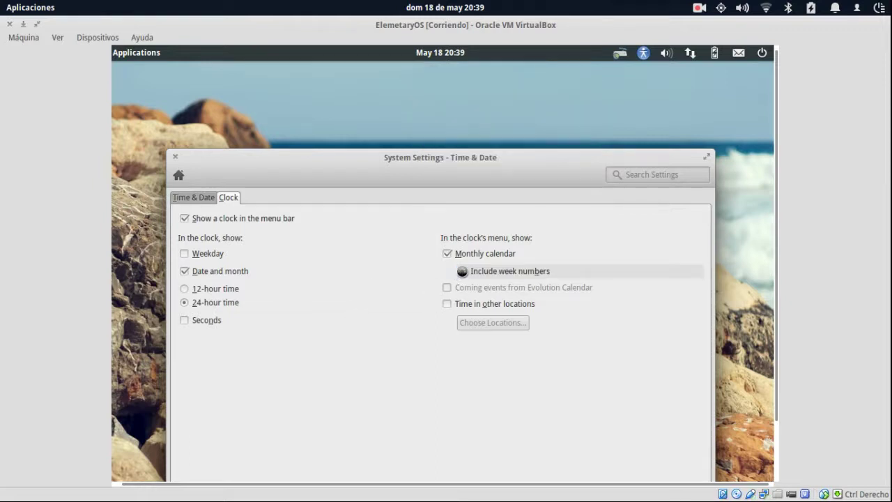
left_click(447, 303)
left_click(480, 321)
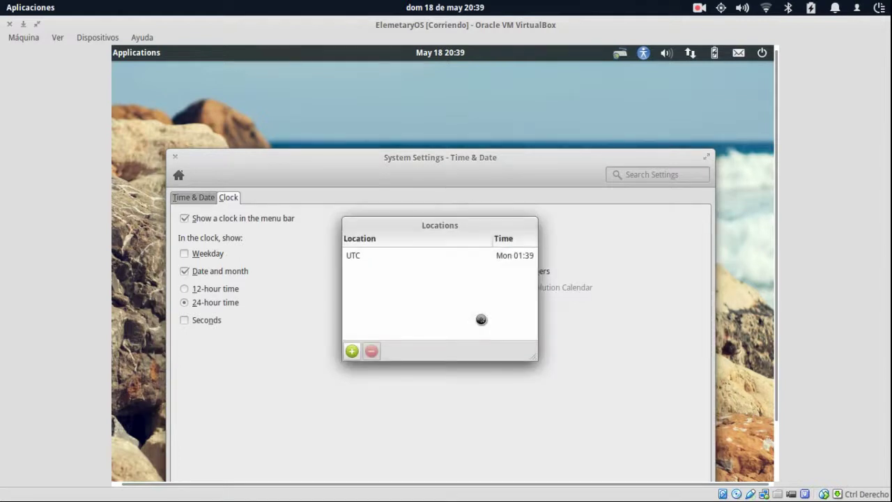
Try adding locations by typing 'UTMC +6' and 'GTM', leaving blank rows behind.
left_click(353, 351)
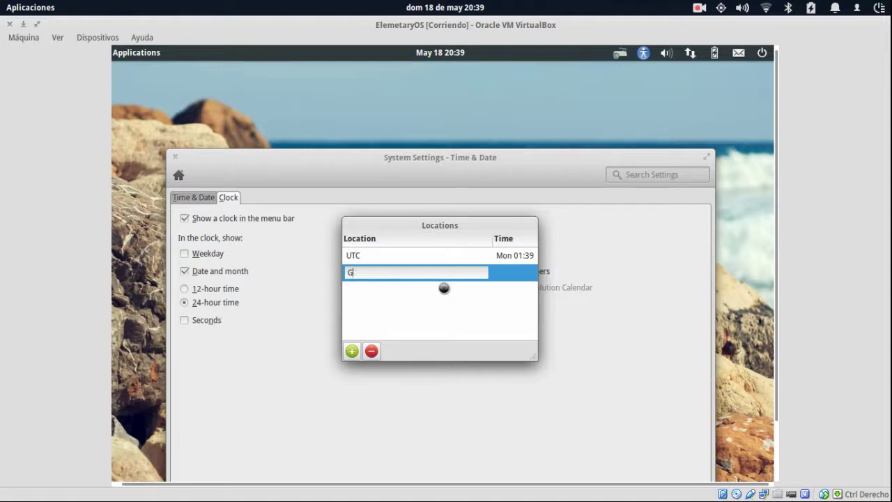
type("UTMC +6")
key("BackSpace")
key("BackSpace")
key("BackSpace")
type("GTM")
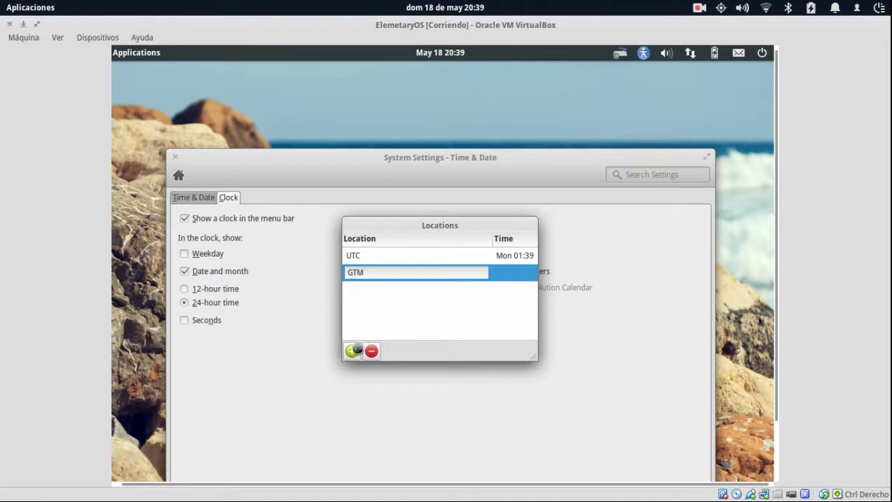
left_click(352, 350)
left_click(403, 273)
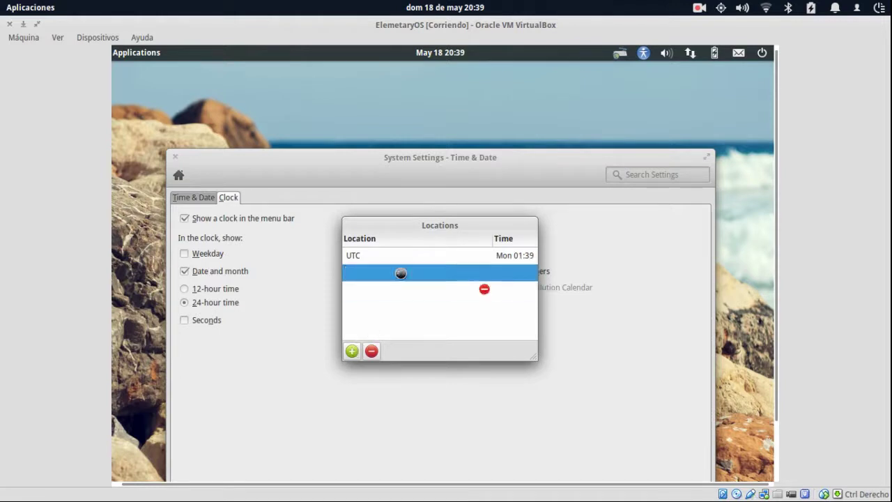
left_click(472, 293)
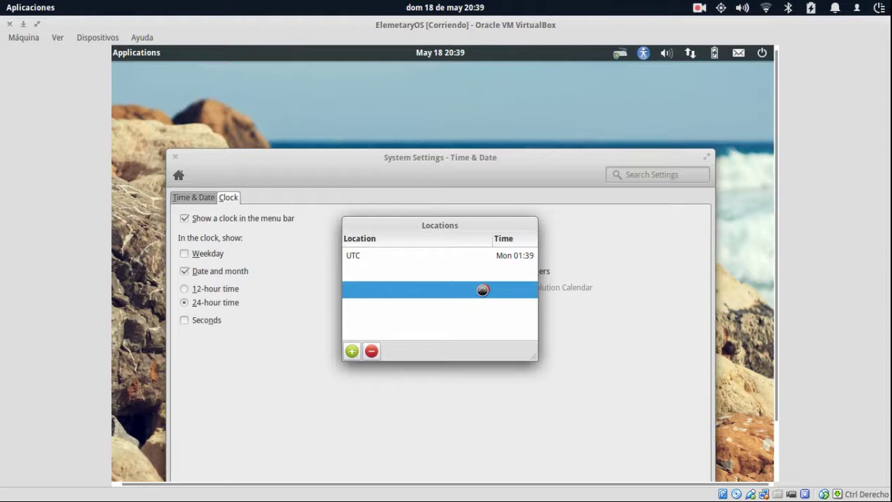
Add Madrid Centro, delete the empty rows with the minus button, and start a new row.
left_click(352, 350)
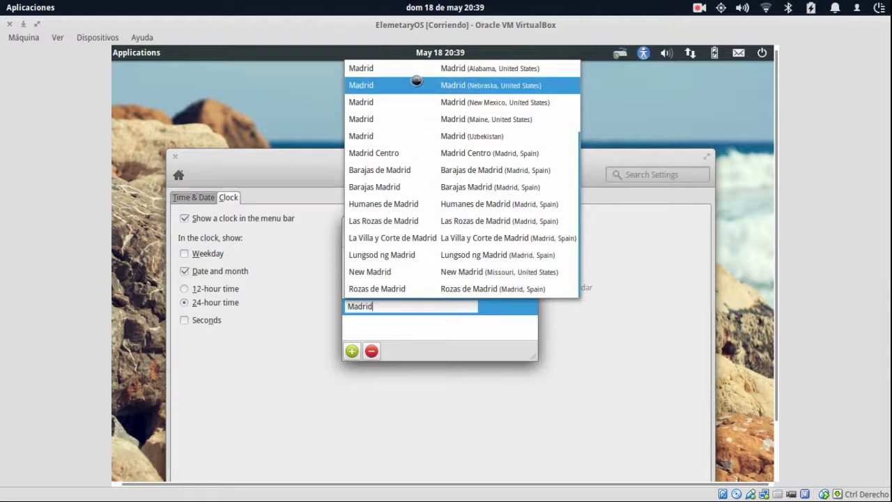
left_click(432, 158)
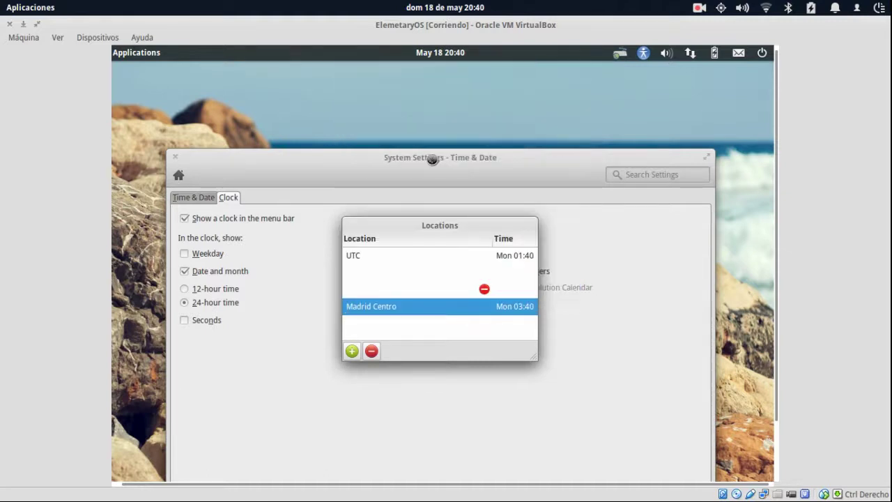
left_click(481, 290)
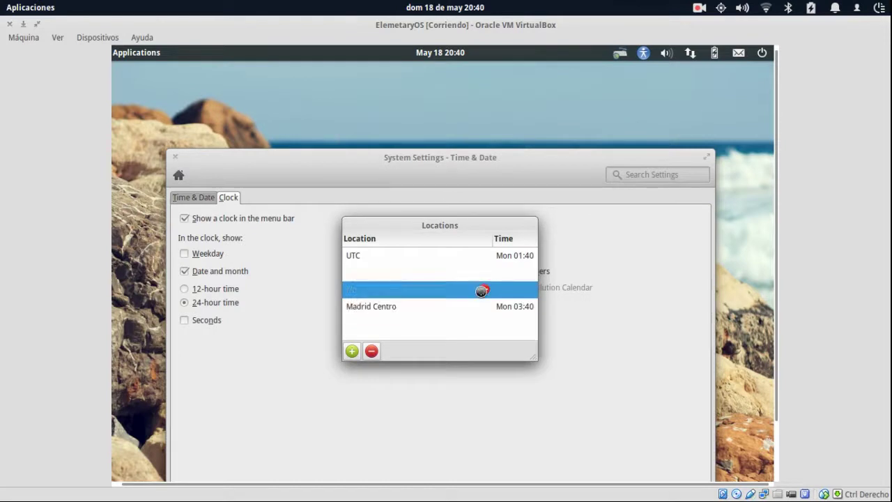
left_click(372, 350)
left_click(410, 276)
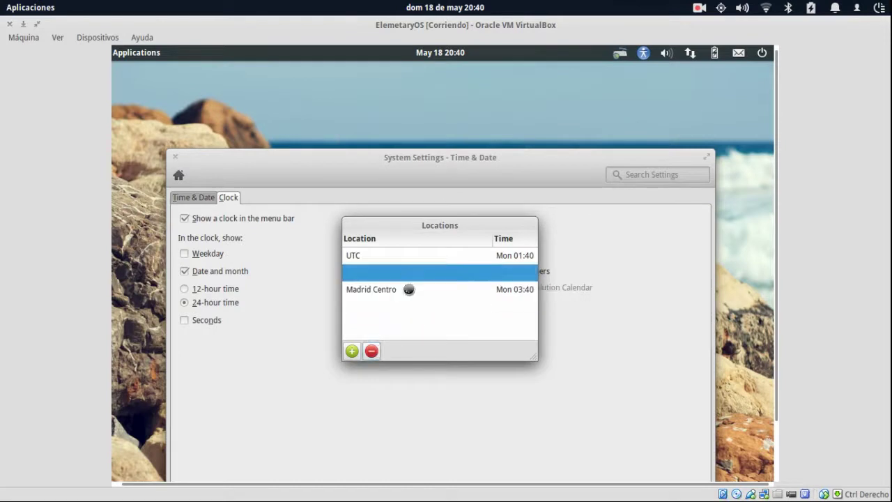
left_click(371, 350)
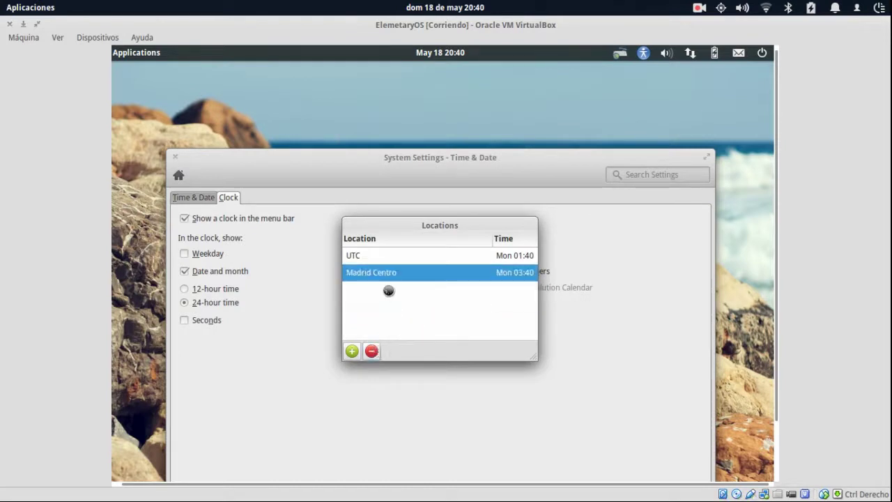
left_click(352, 350)
Type Maracaibo, pick Maracaibo (Zulia, Venezuela) from the suggestions, and close Locations.
type("Marac")
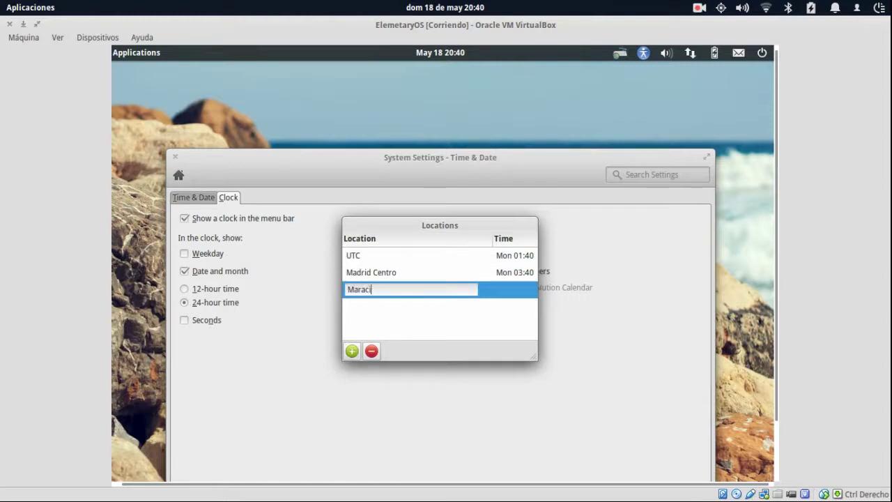
type("aibo")
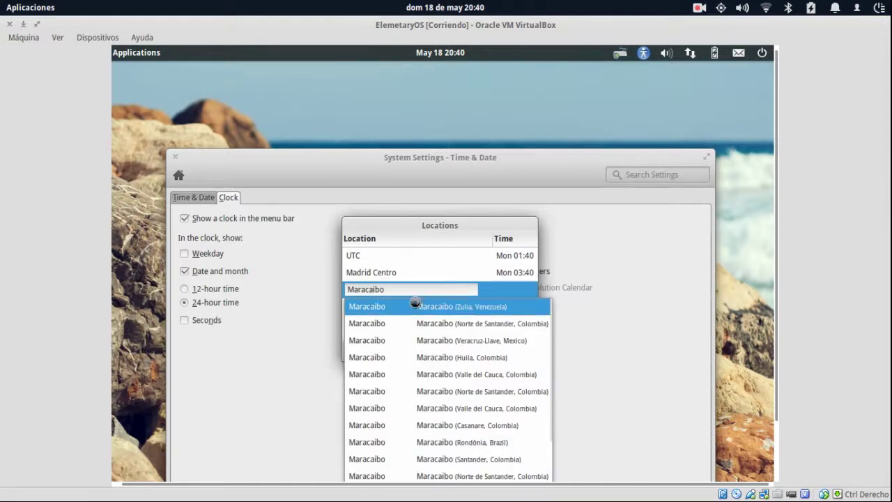
left_click(433, 306)
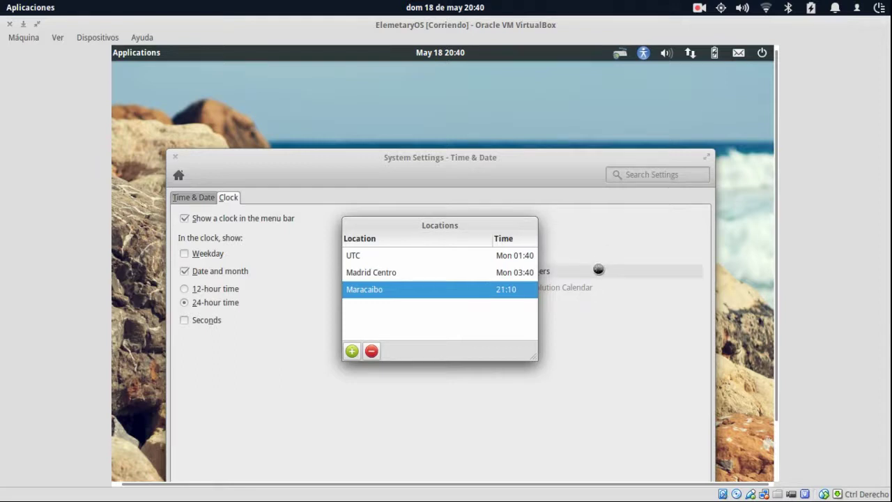
left_click(597, 268)
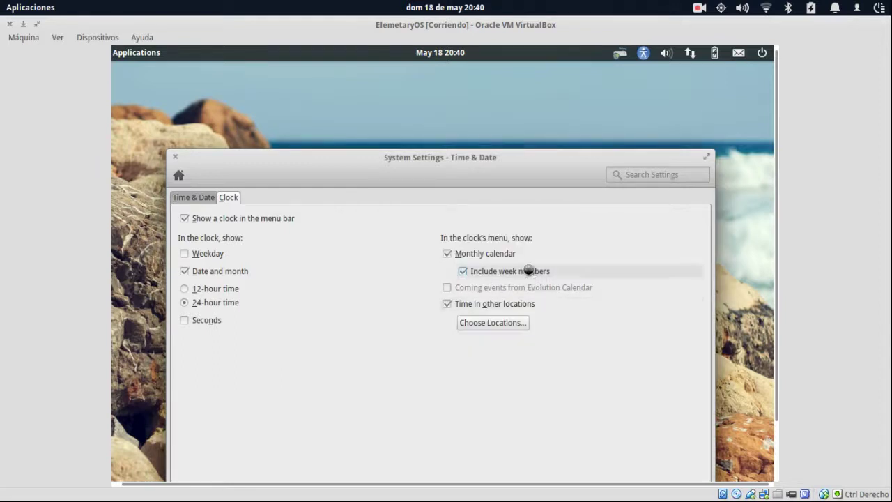
Check that the panel clock lists Maracaibo, UTC and Madrid Centro, then show the Time & Date page.
left_click(438, 52)
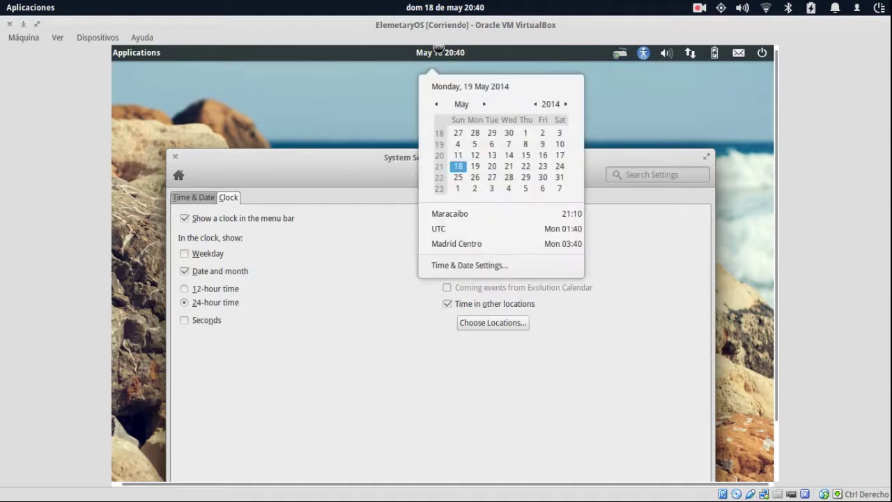
left_click(437, 51)
left_click(437, 51)
left_click(601, 243)
left_click(194, 198)
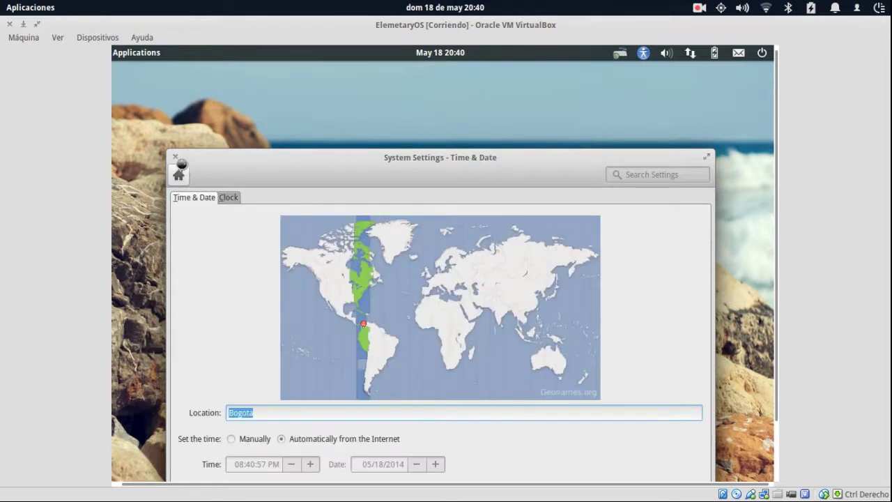
Close System Settings and bring up the guest's applications launcher.
left_click(176, 155)
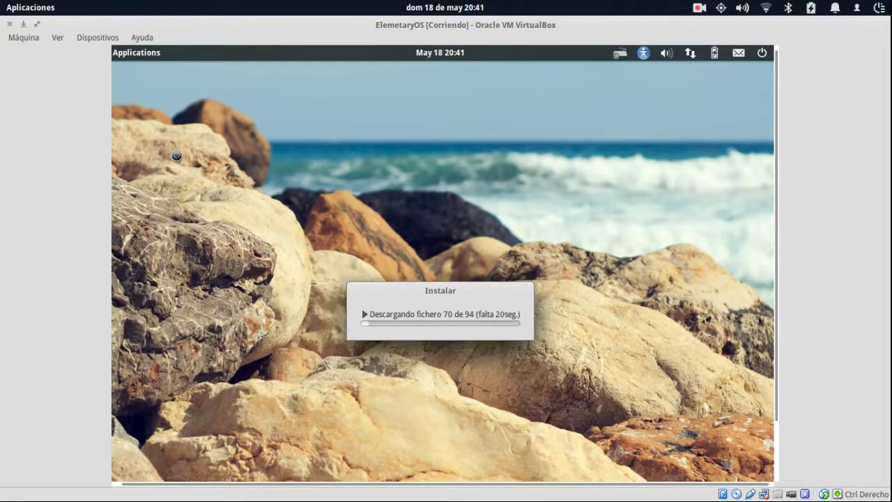
left_click(138, 50)
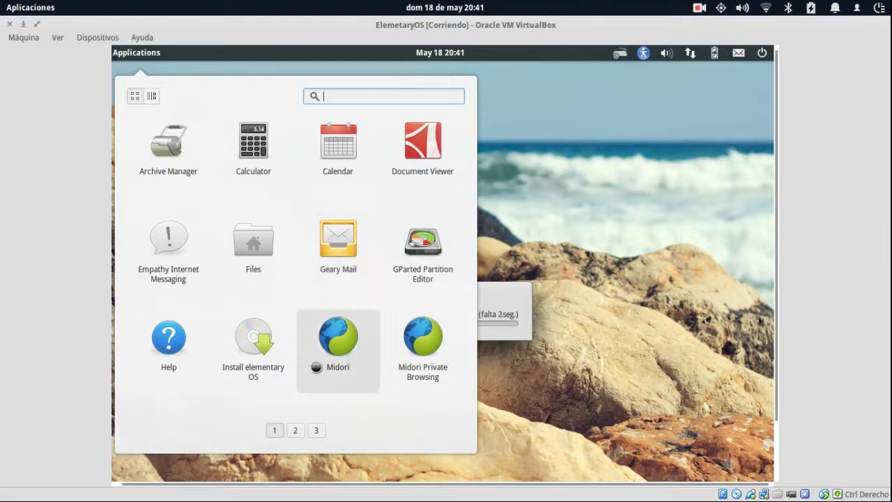
left_click(317, 430)
left_click(274, 429)
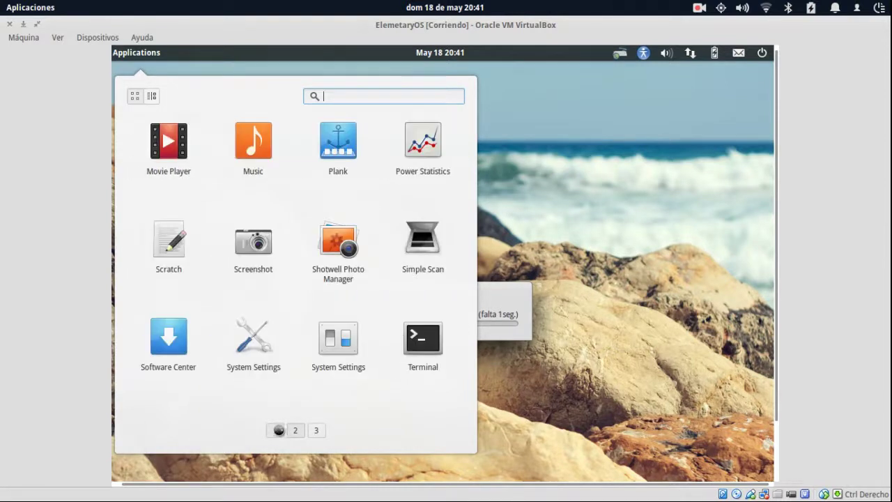
scroll(275, 430, "down", 1)
scroll(306, 430, "up", 1)
left_click(316, 430)
left_click(277, 430)
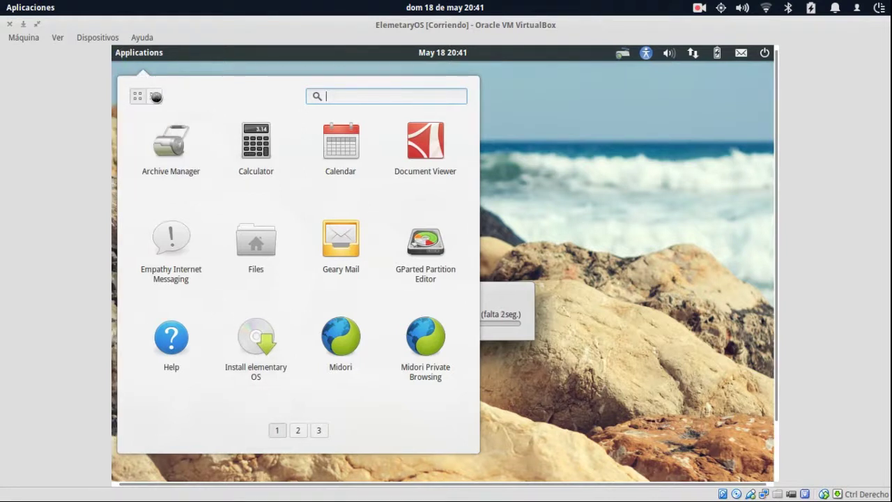
left_click(153, 96)
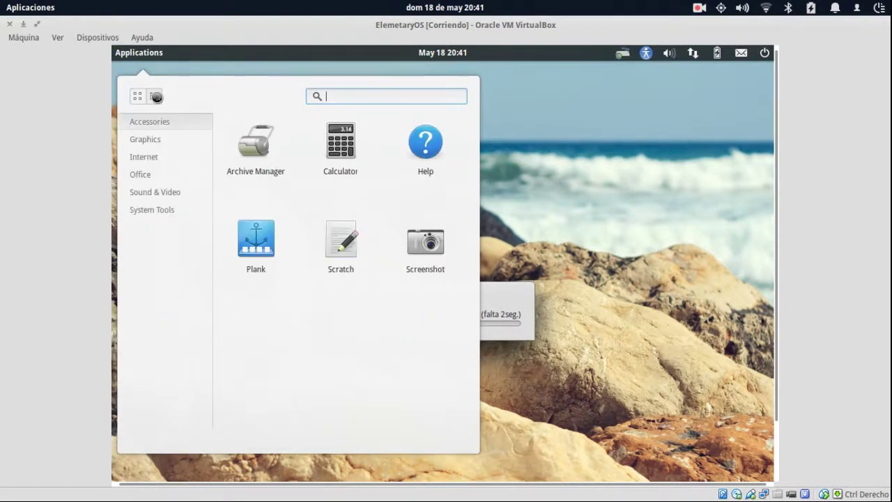
left_click(155, 138)
left_click(156, 158)
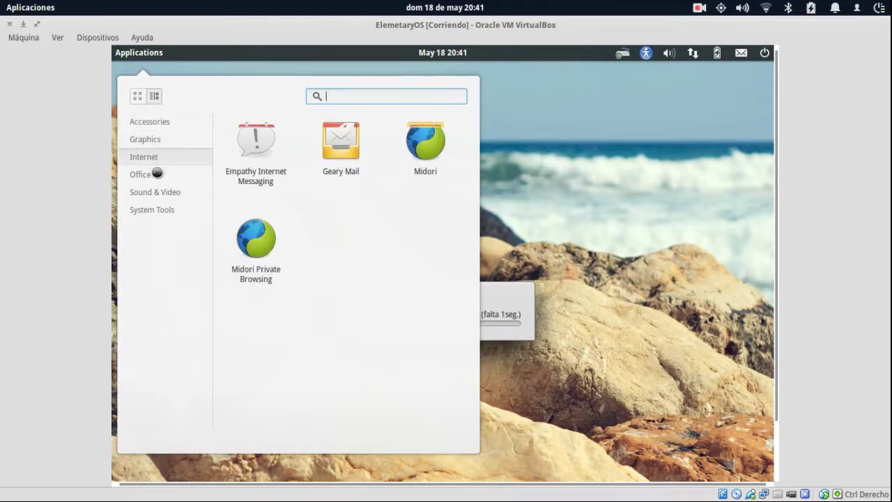
left_click(155, 174)
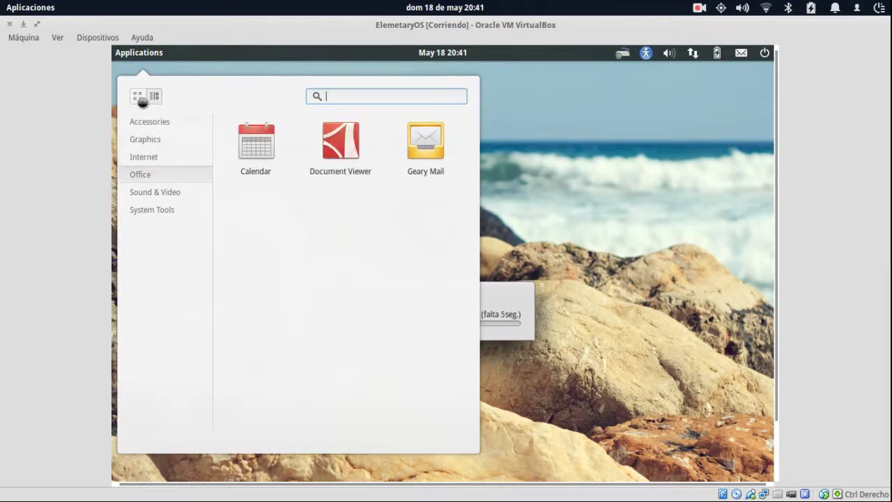
left_click(139, 99)
left_click(153, 99)
left_click(680, 317)
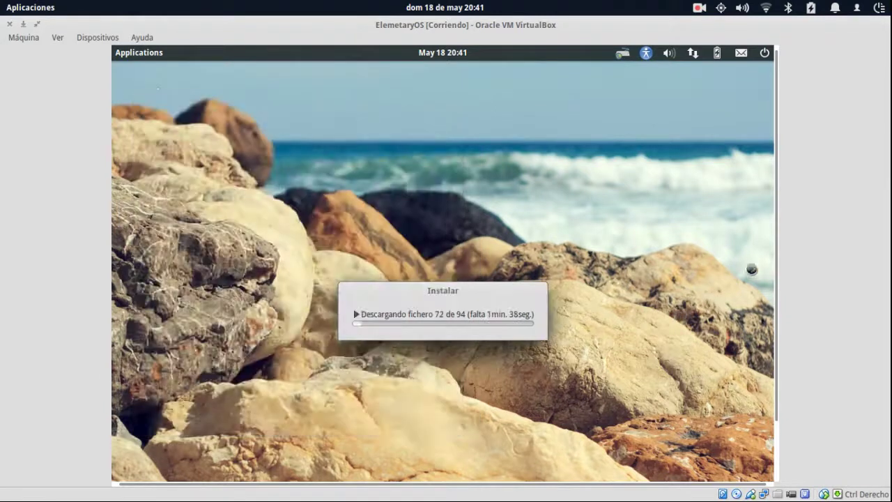
Scroll the guest display down, then move from the VirtualBox window to the host desktop.
left_click_drag(776, 263, 770, 385)
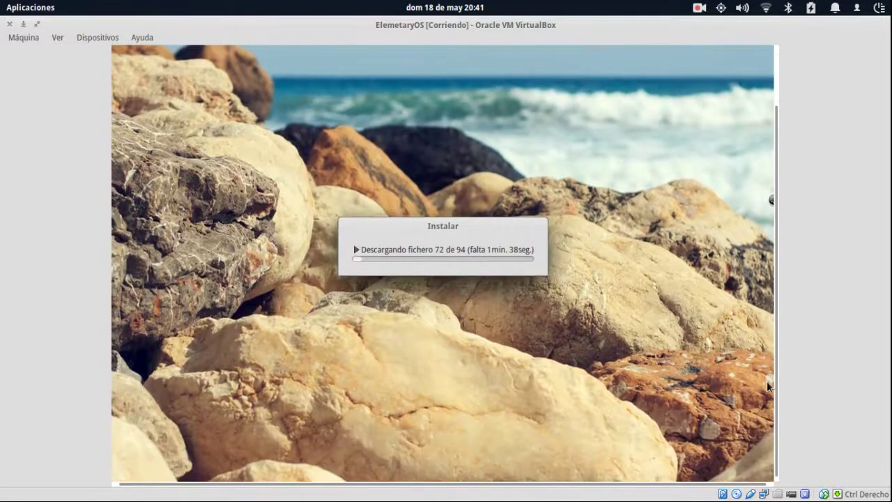
mouse_move(476, 482)
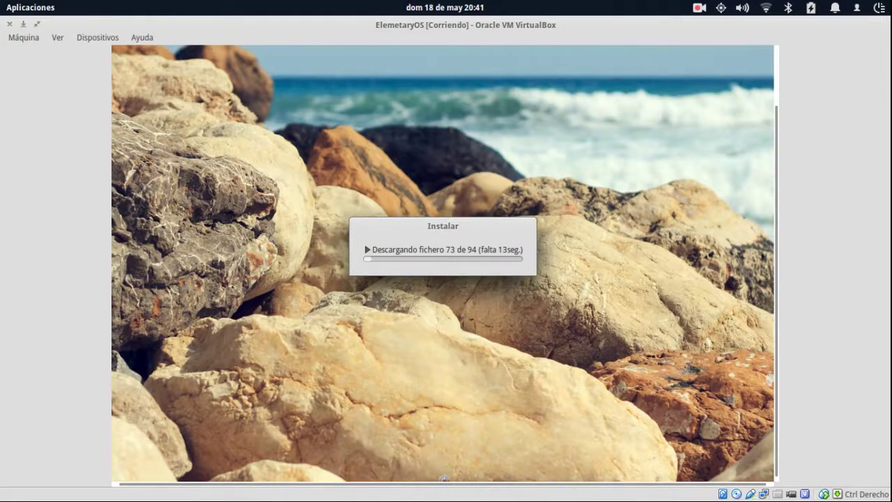
mouse_move(444, 489)
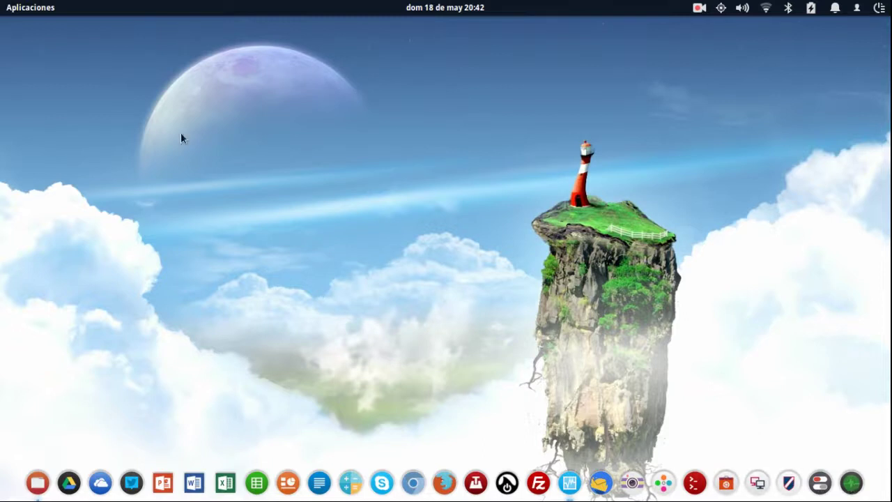
Launch Utilidad de discos from the host's Aplicaciones menu.
left_click(48, 7)
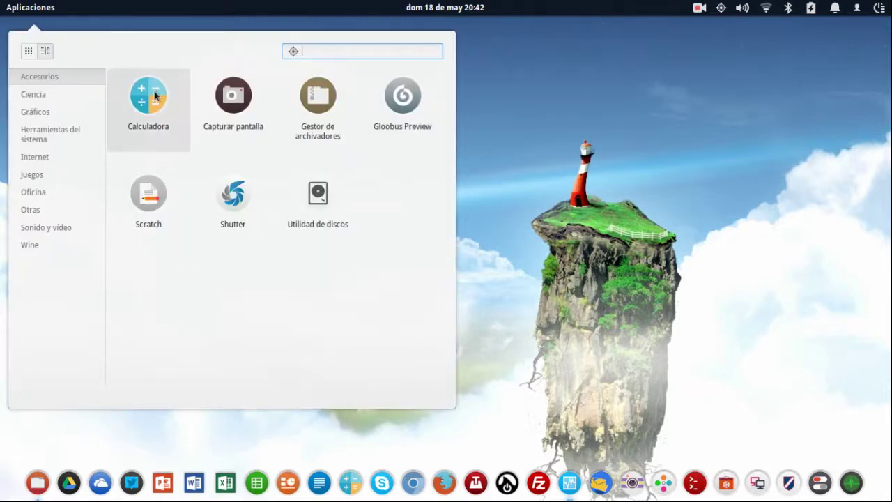
left_click(481, 446)
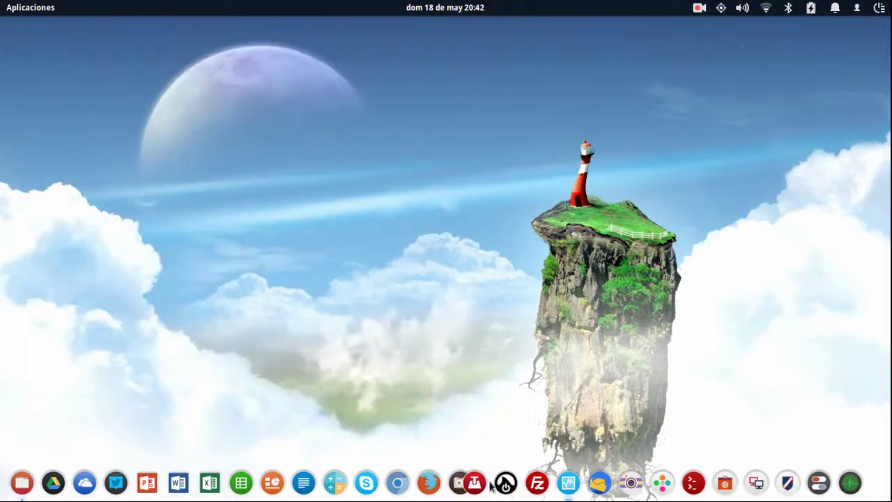
left_click(40, 12)
left_click(315, 195)
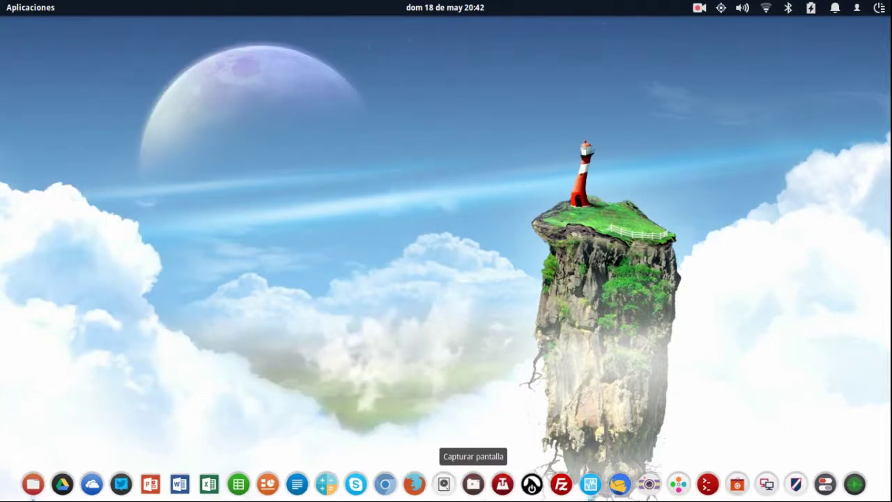
Check the Mantener en el dock option for the disk utility and screenshot tool dock icons.
right_click(442, 488)
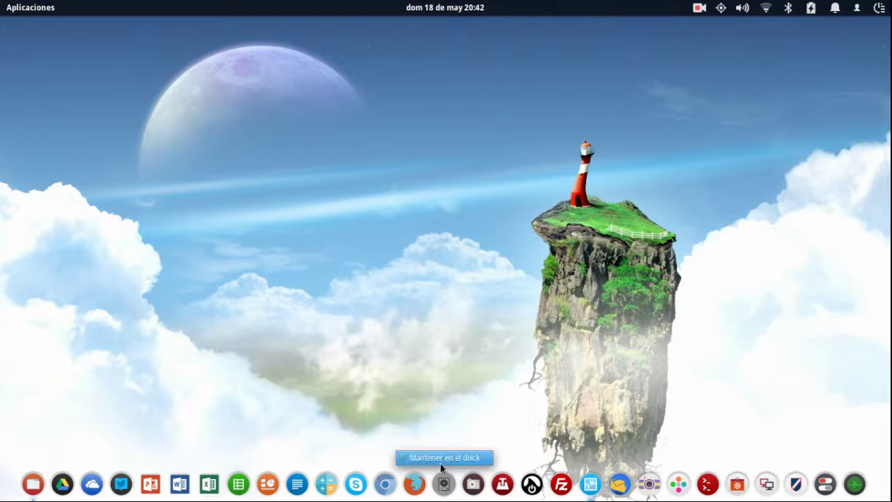
left_click(441, 458)
right_click(469, 486)
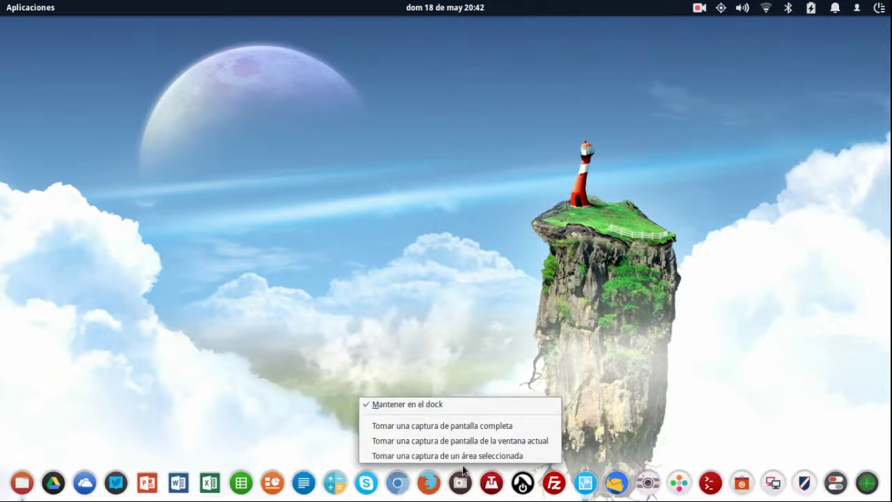
left_click(448, 404)
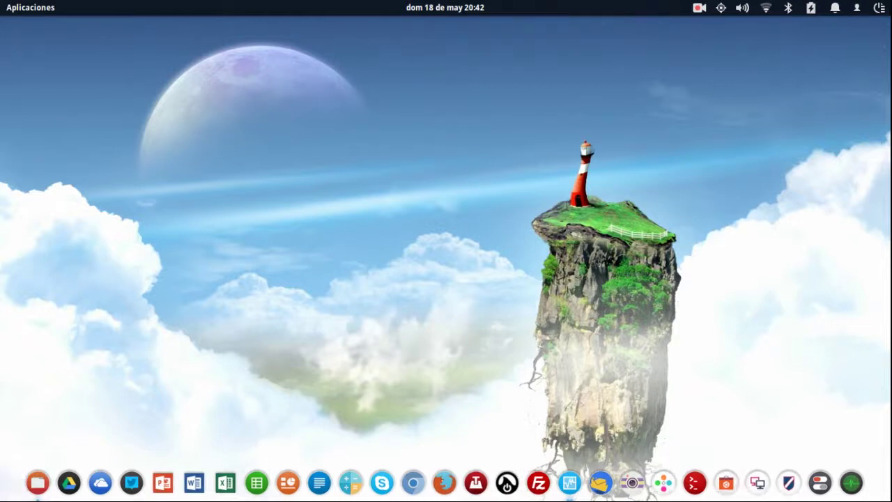
Return to the VM window and launch Archive Manager from the guest's Accessories category.
mouse_move(3, 2)
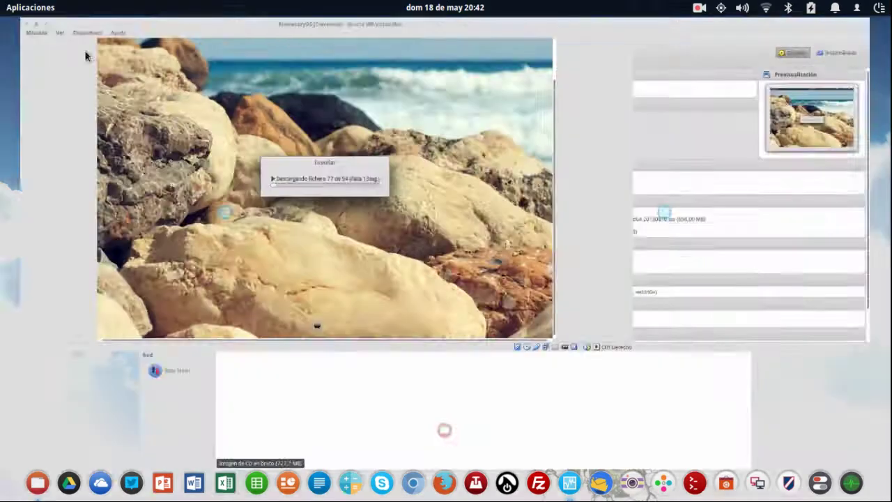
left_click(378, 139)
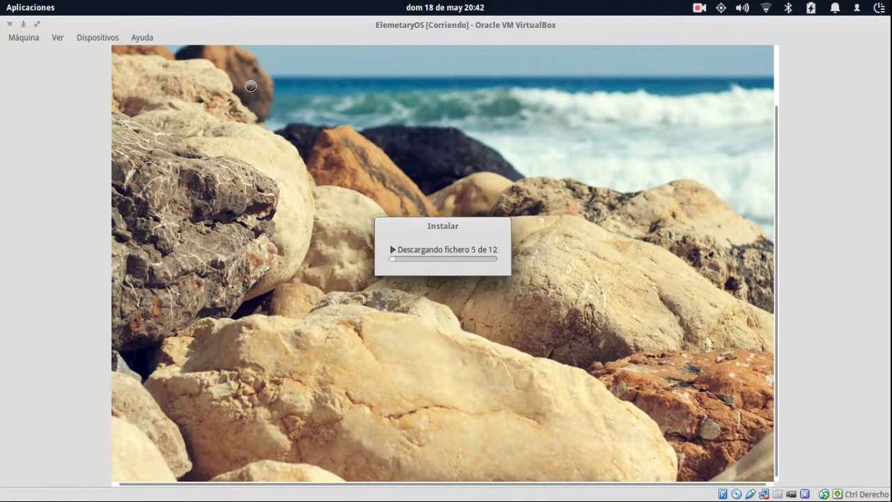
left_click_drag(774, 183, 774, 122)
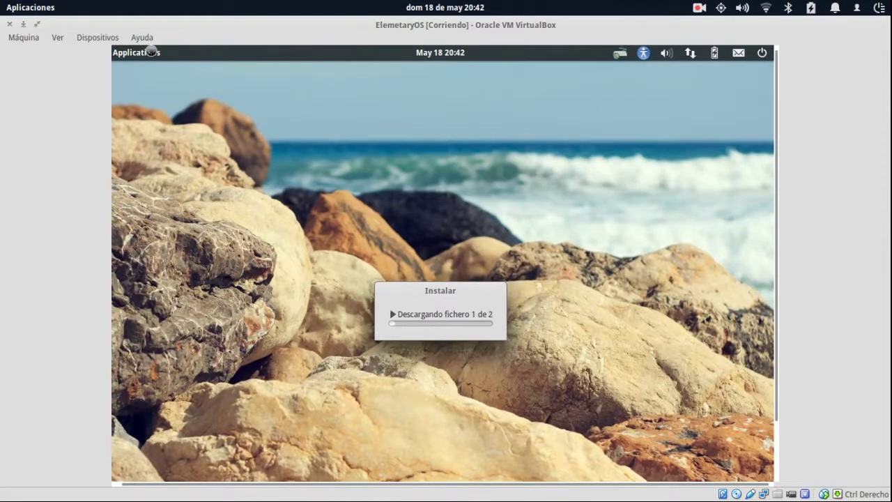
left_click(150, 50)
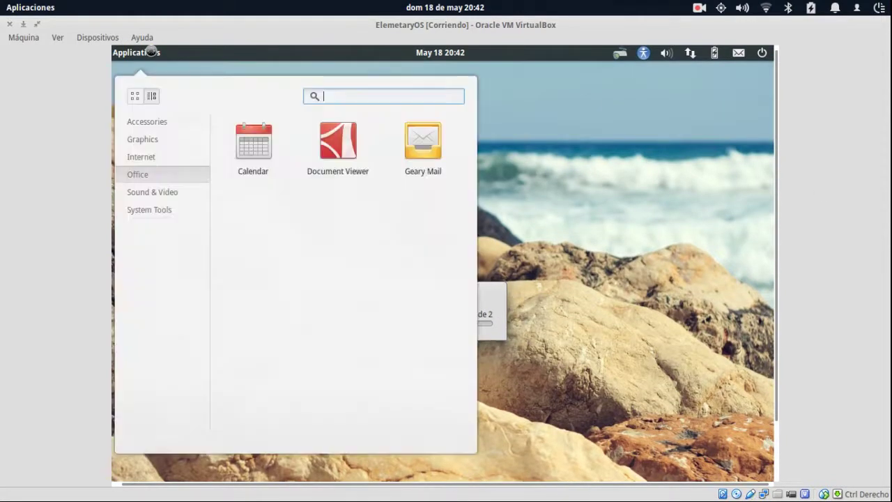
left_click(168, 128)
left_click(249, 148)
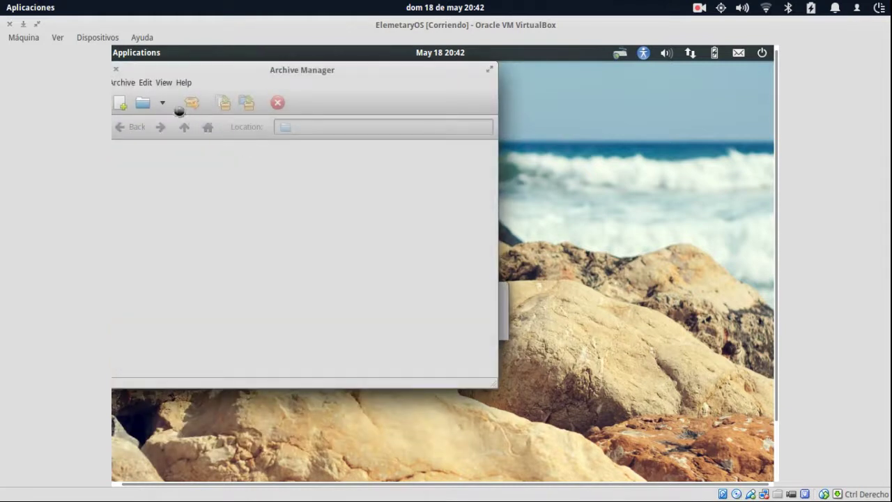
Dismiss the reopened Applications menu and close the Archive Manager window.
left_click(139, 55)
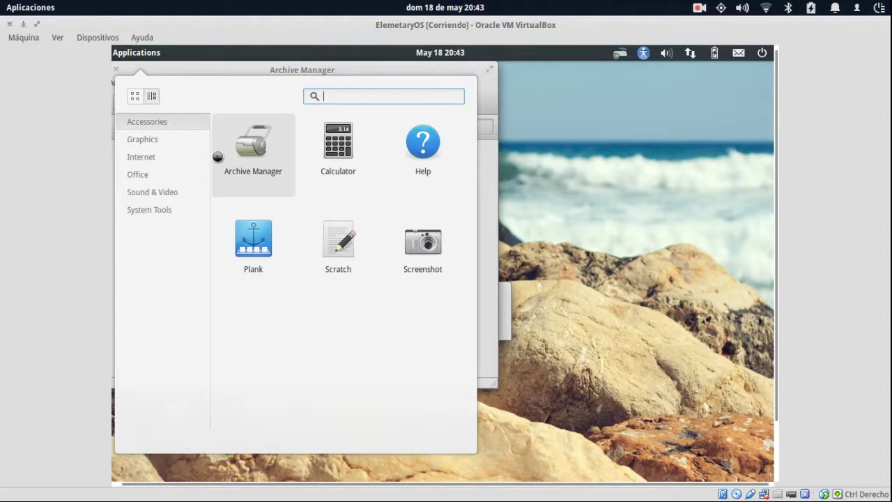
left_click(248, 247)
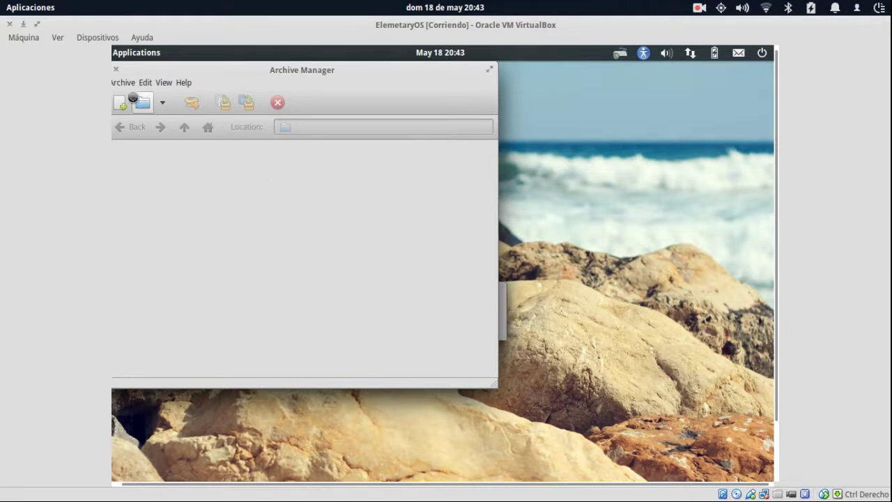
left_click(116, 69)
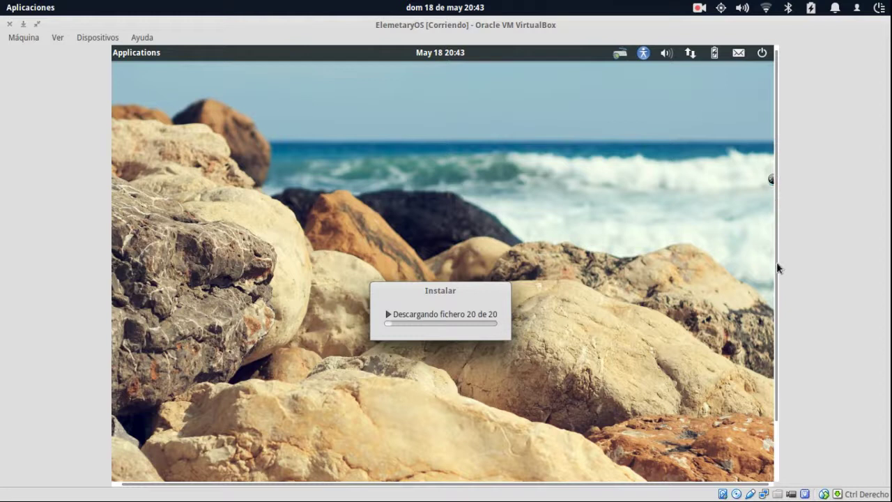
left_click_drag(773, 278, 774, 370)
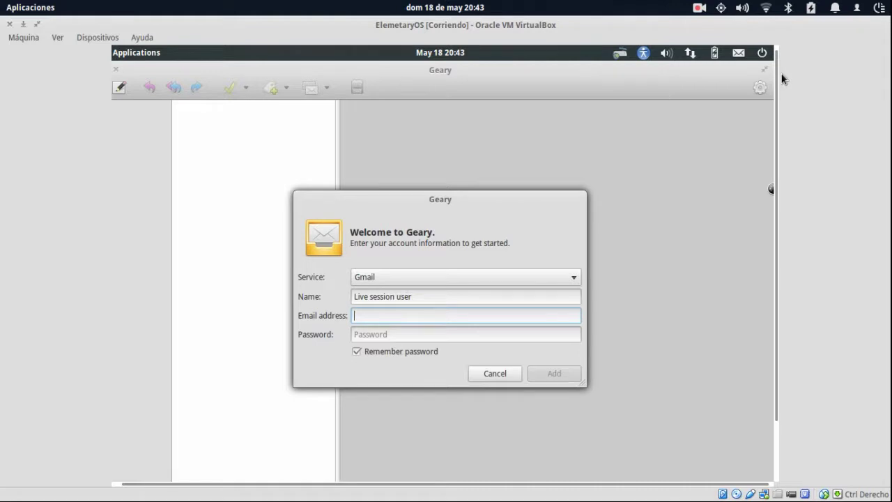
left_click(464, 298)
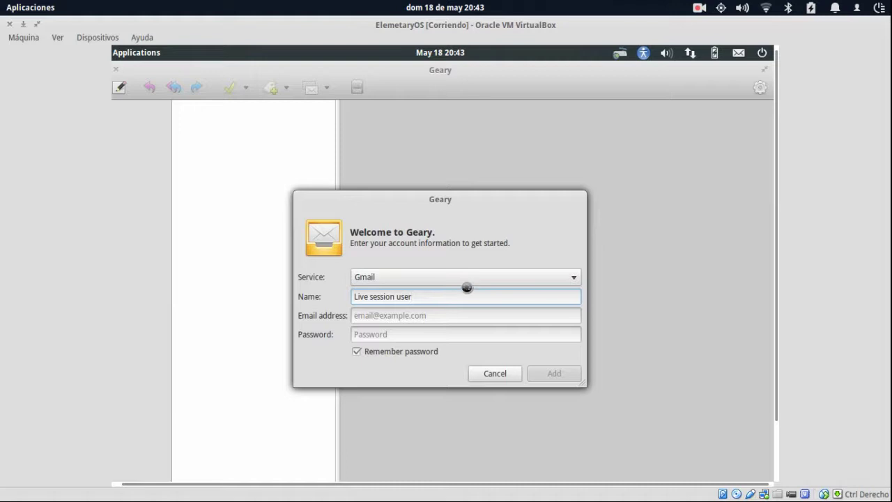
key("ctrl+a")
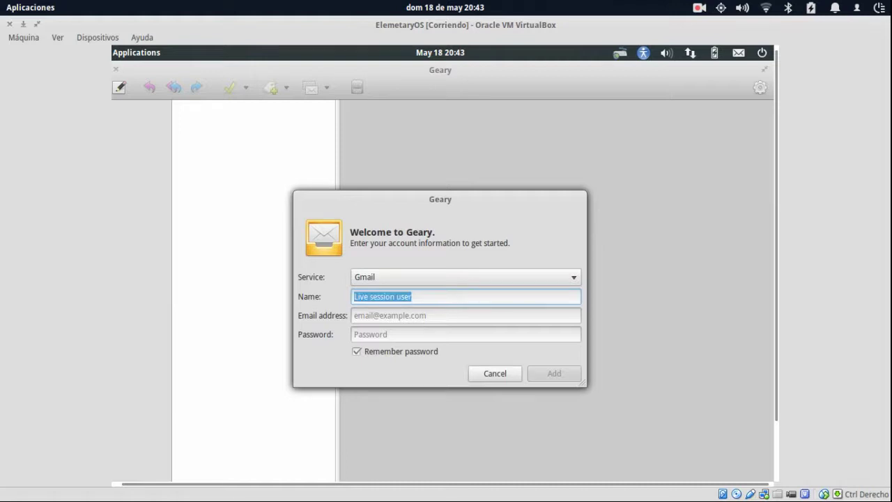
type("Conta")
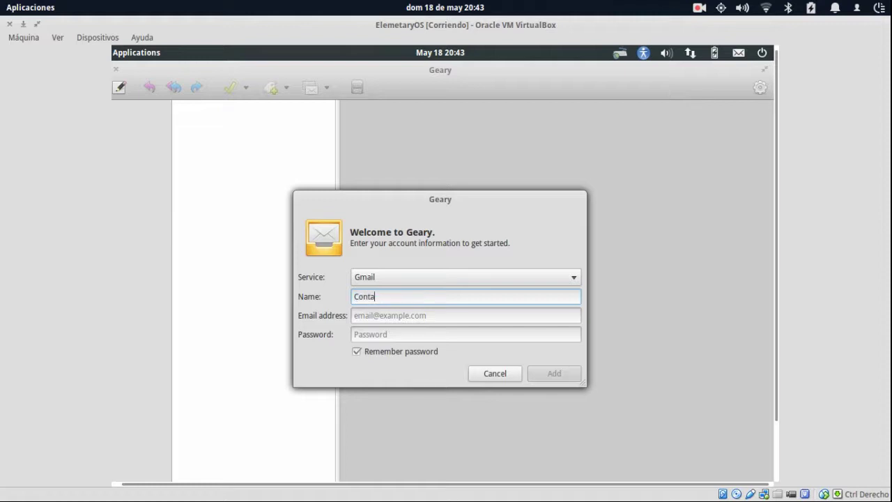
type("cto")
key("ctrl+a")
type("so")
key("Tab")
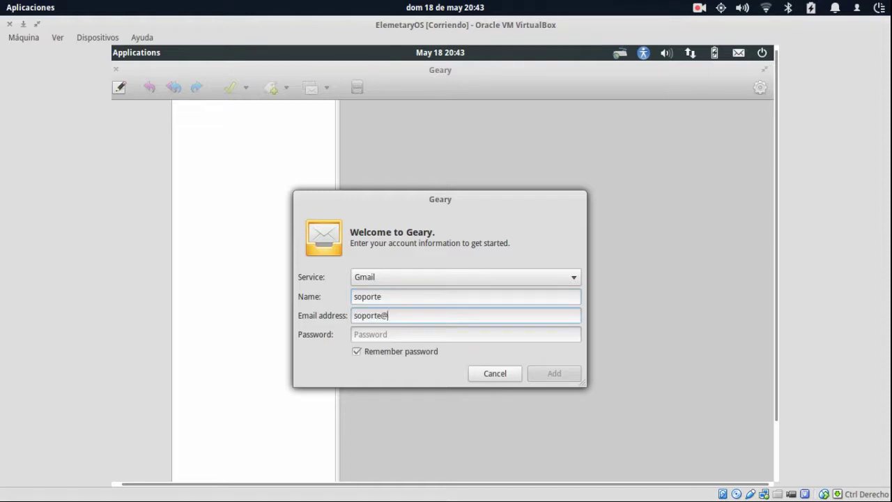
key("Tab")
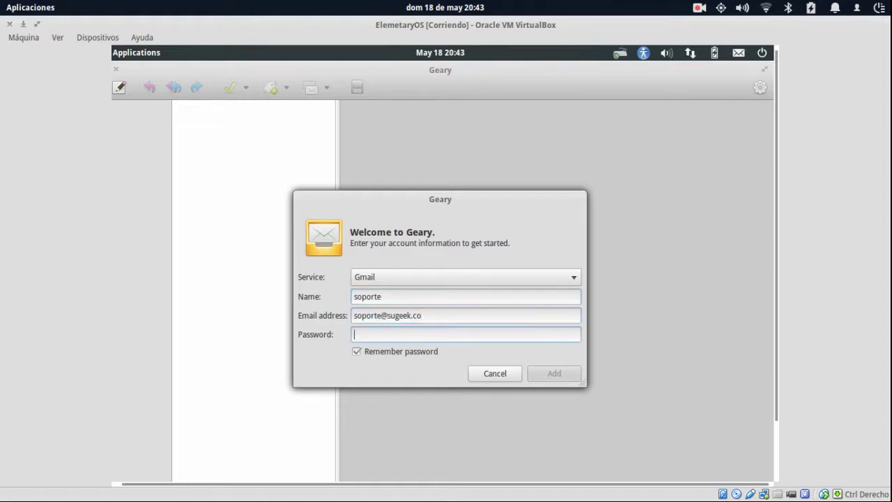
type("s")
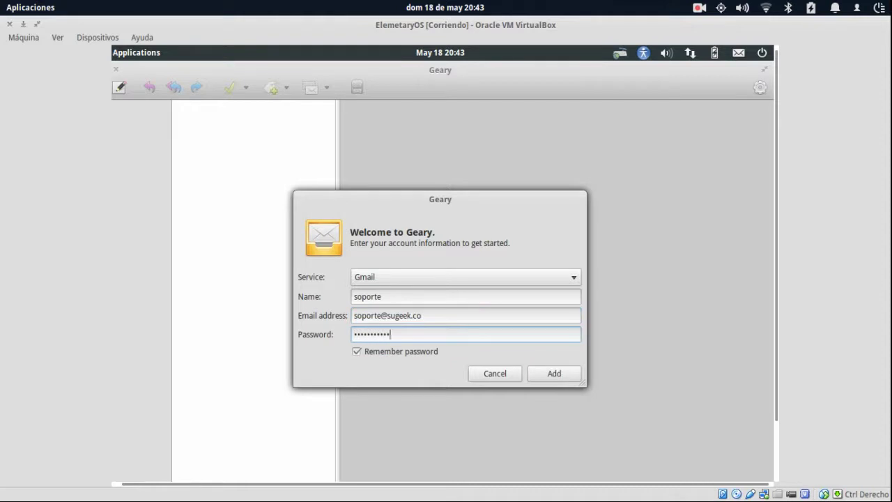
Switch the mail service to Other and back to Gmail, then cancel the setup.
left_click(502, 277)
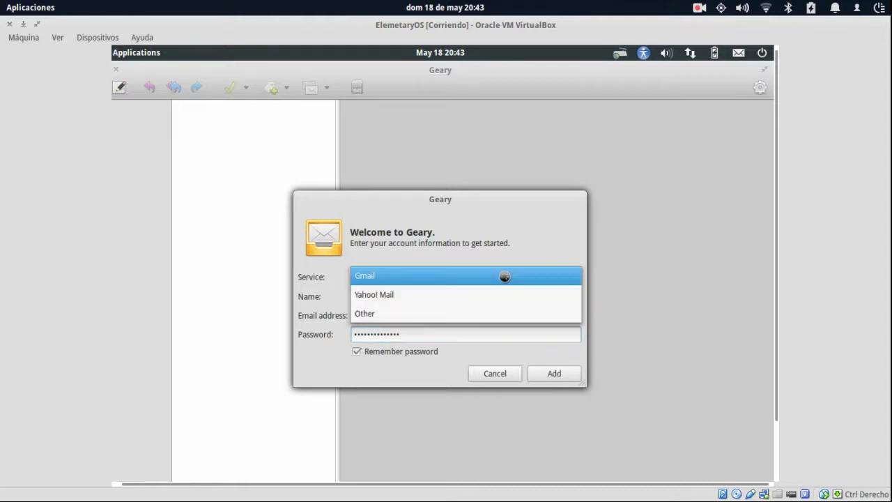
left_click(496, 312)
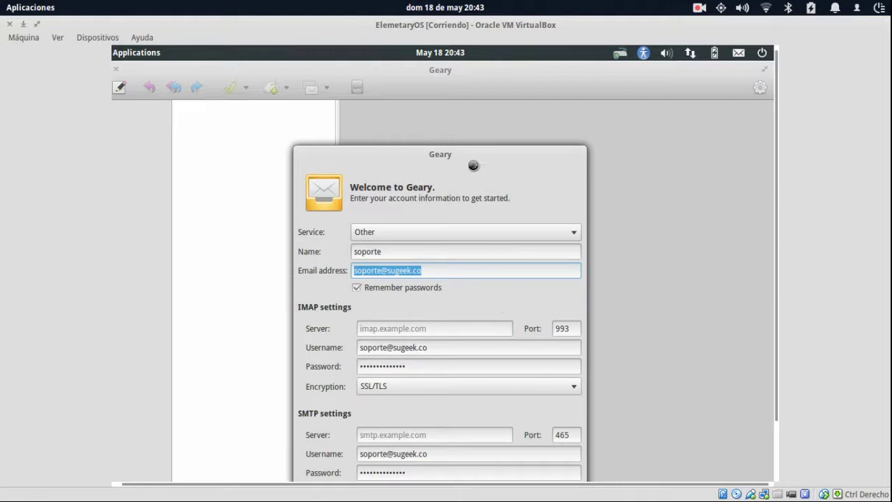
left_click_drag(464, 149, 464, 97)
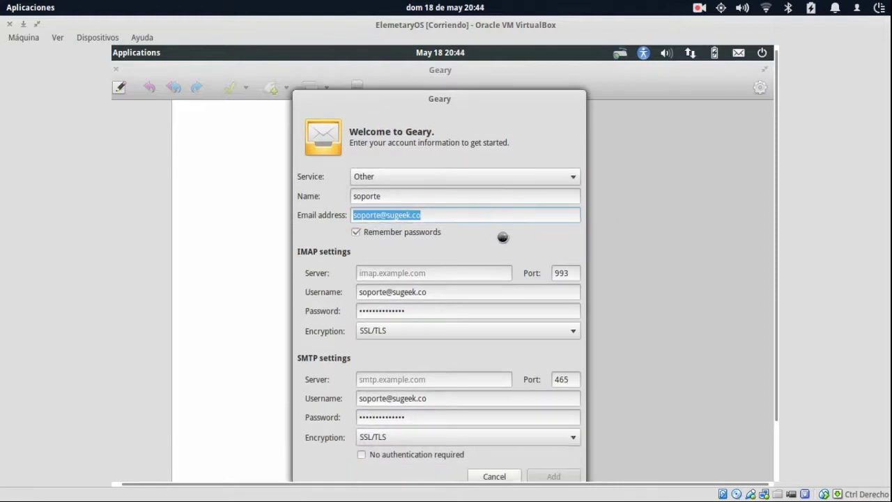
left_click(446, 272)
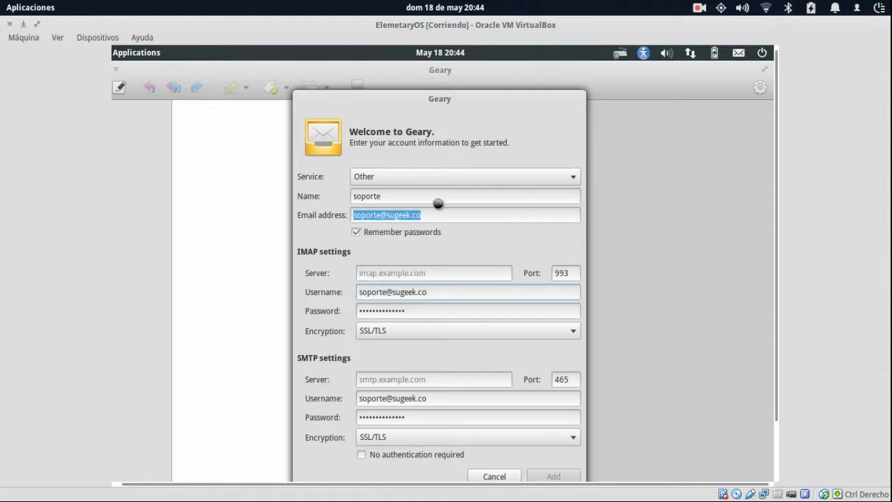
left_click(431, 179)
left_click(422, 139)
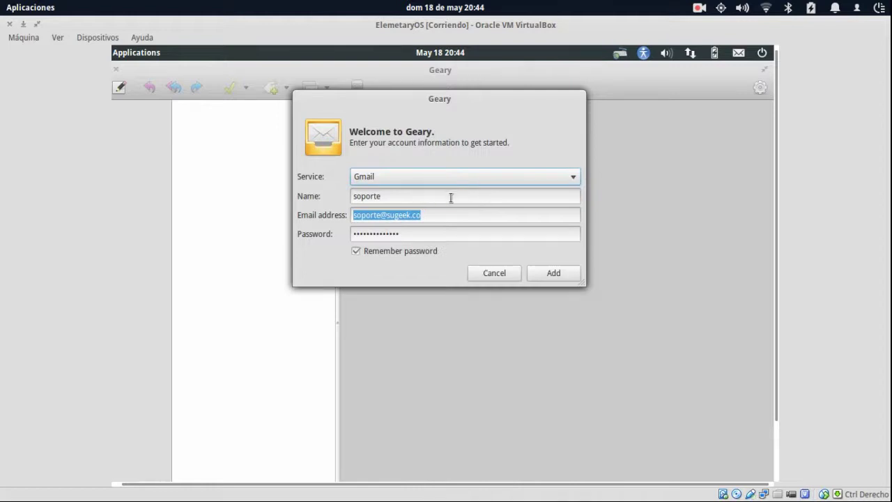
key("shift+Tab")
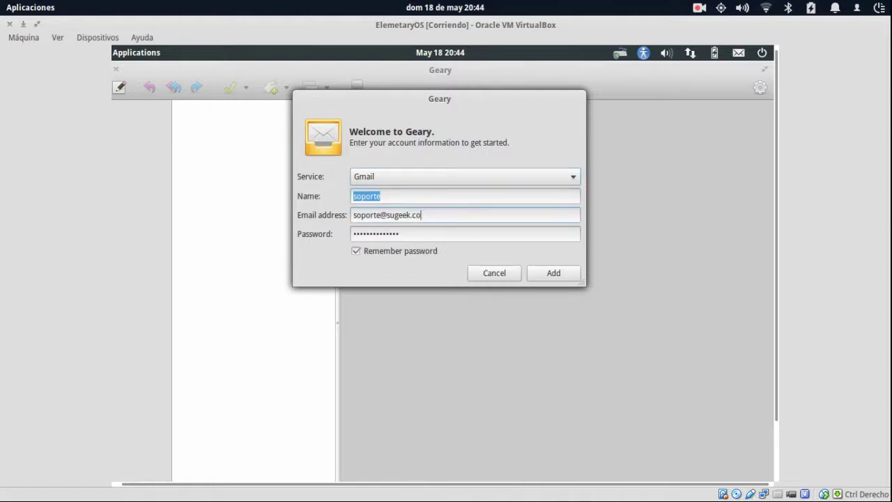
left_click(482, 272)
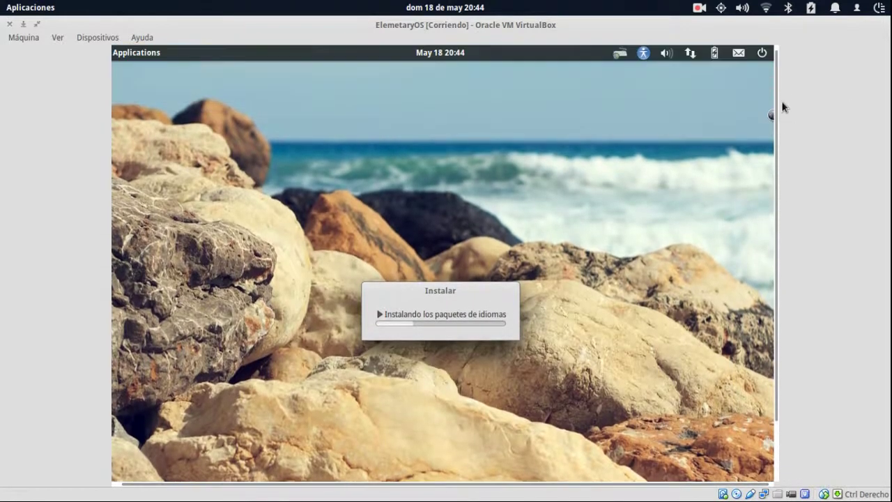
Launch Empathy from the dock and skip its accounts wizard.
scroll(776, 87, "down", 2)
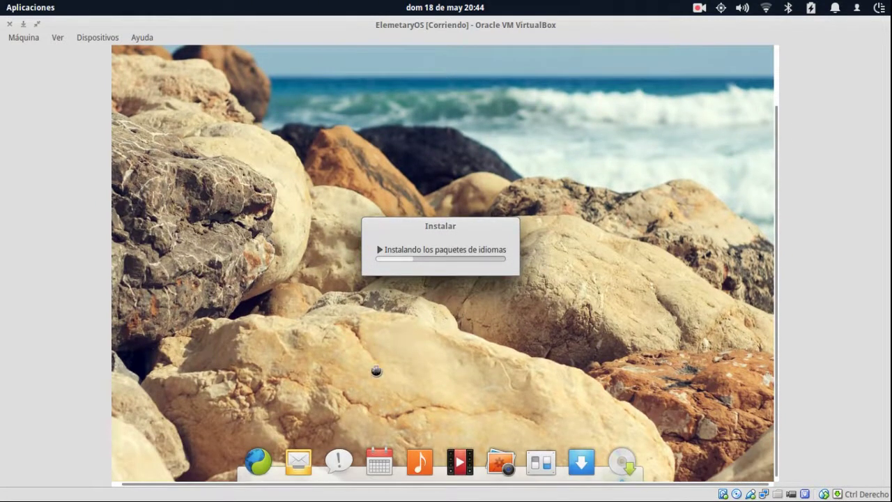
left_click(339, 456)
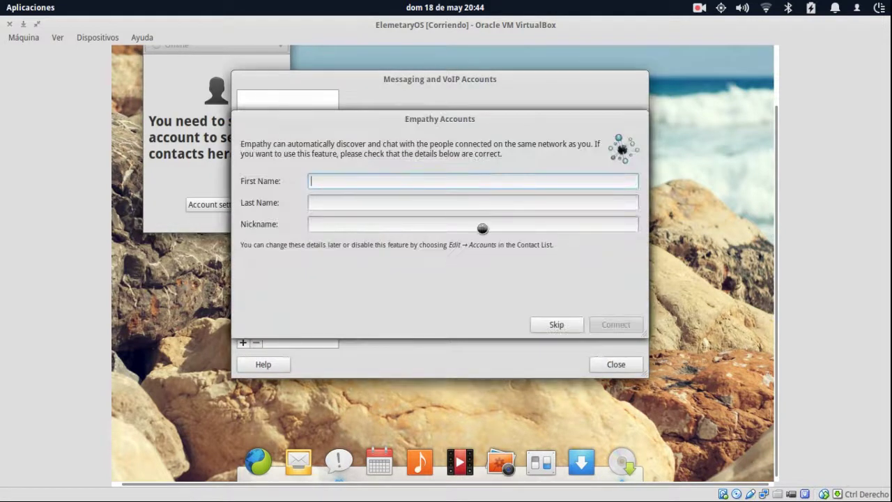
key("Escape")
Start a new Jabber account, review the protocol list, then close both account dialogs.
left_click(246, 342)
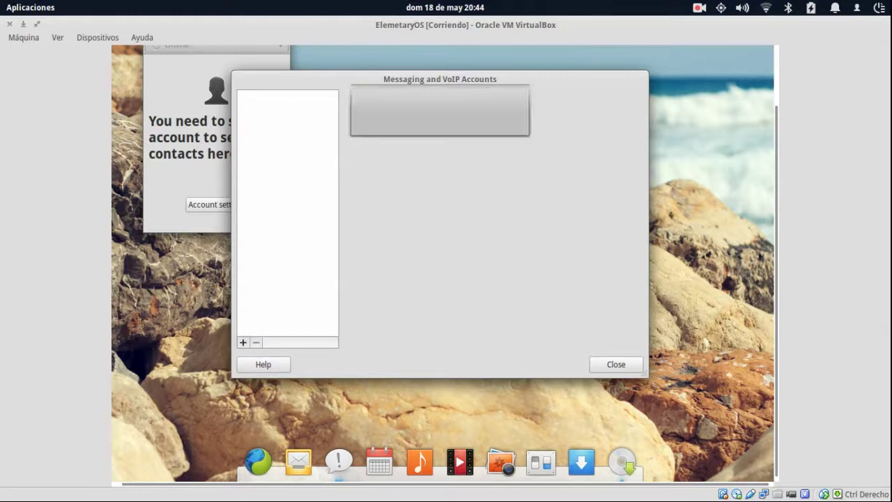
left_click(543, 116)
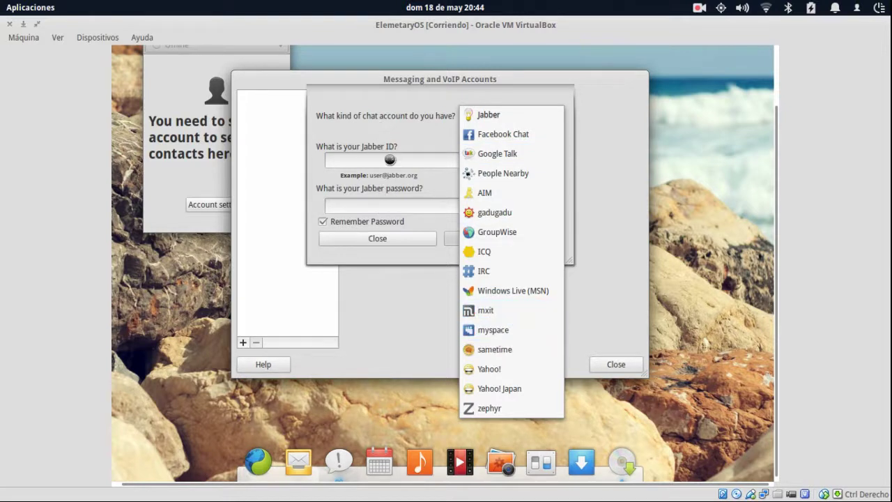
left_click(391, 160)
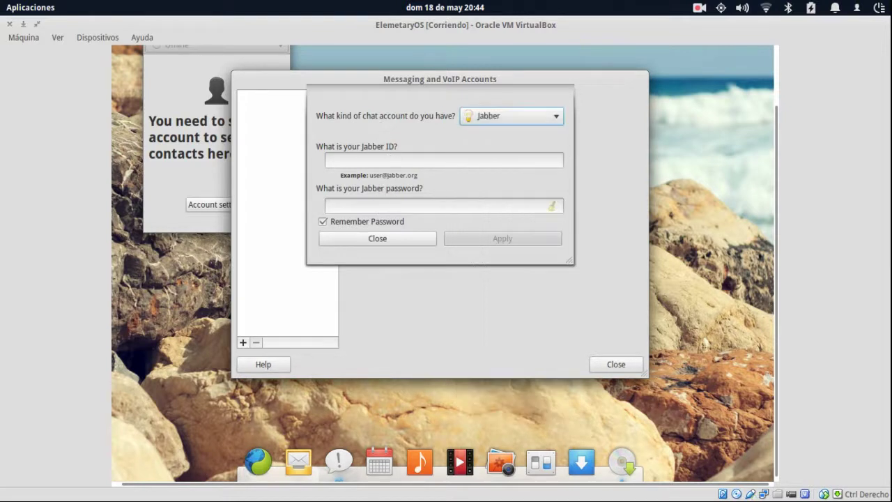
left_click(398, 240)
left_click(611, 363)
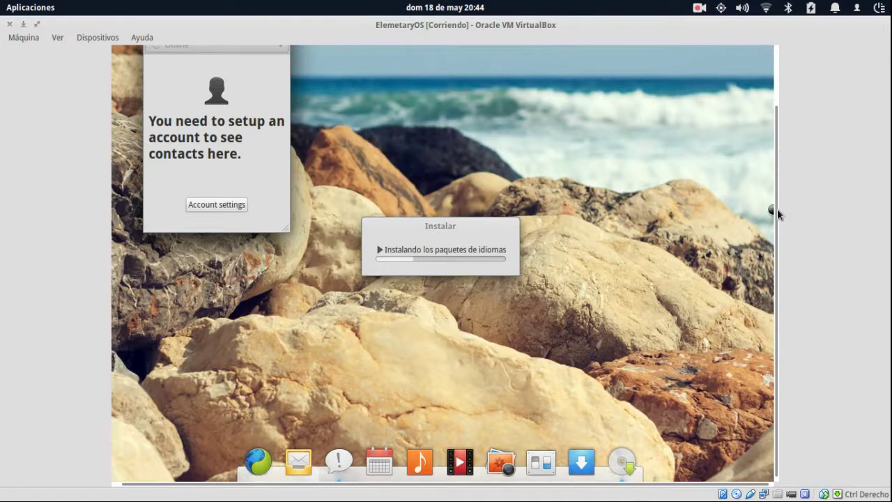
Toggle the Contact List window between maximized and restored size several times.
left_click_drag(775, 212, 780, 159)
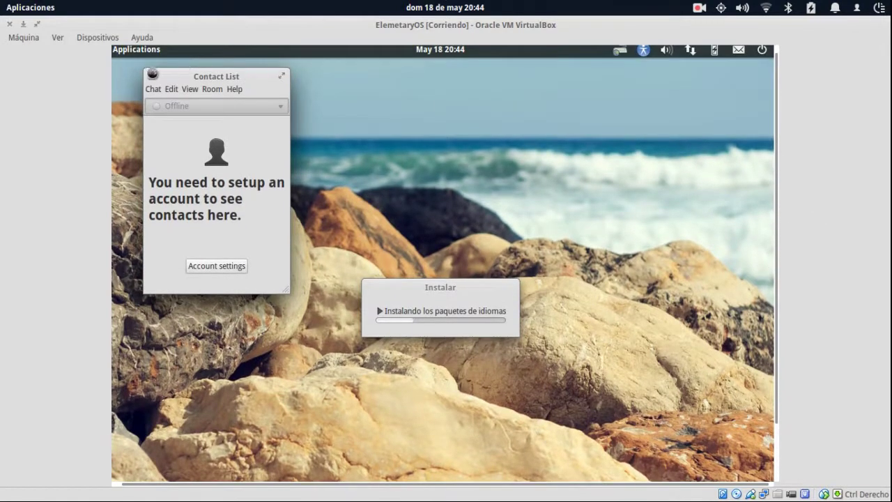
double_click(195, 75)
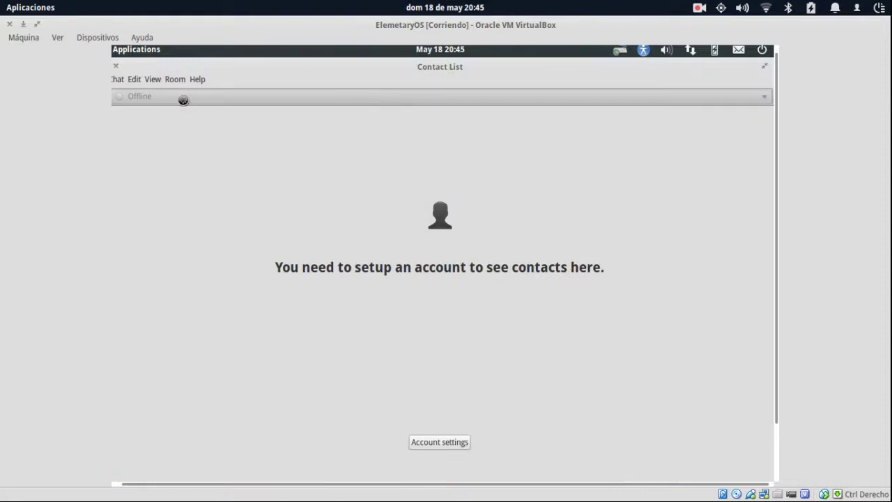
double_click(189, 67)
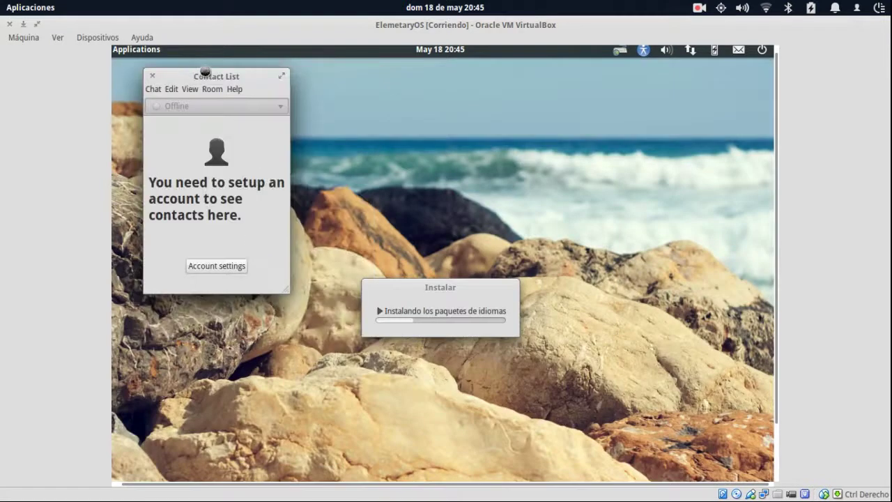
double_click(207, 72)
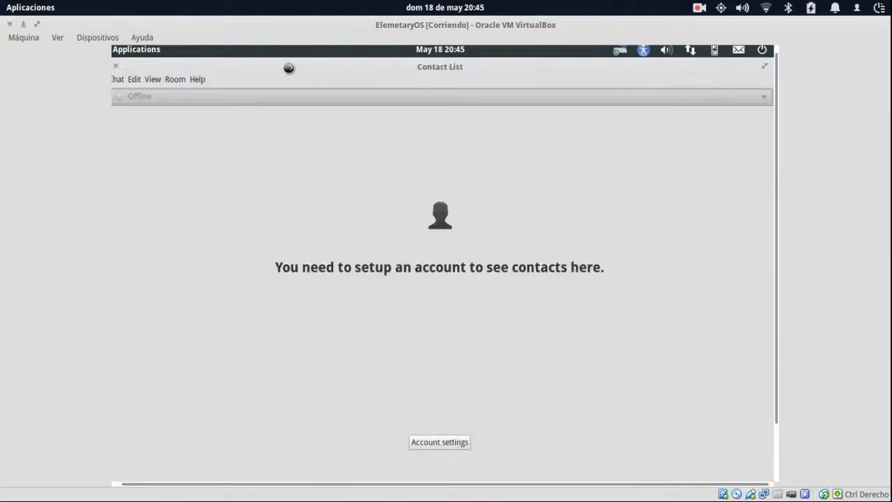
double_click(287, 69)
double_click(241, 73)
double_click(241, 73)
double_click(221, 73)
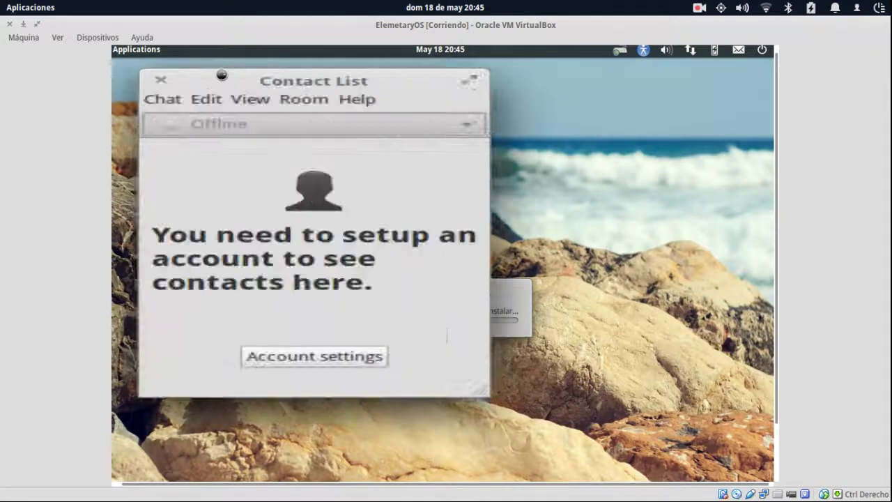
Snap the Contact List to the left, then right half, and re-tile it right with Super+Right.
left_click_drag(251, 65, 771, 135)
left_click_drag(680, 69, 113, 153)
left_click_drag(267, 70, 759, 139)
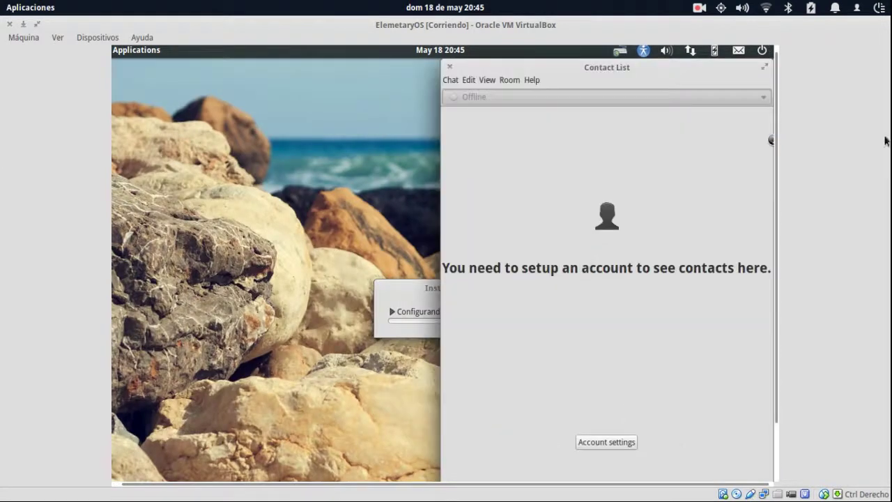
left_click_drag(676, 70, 395, 132)
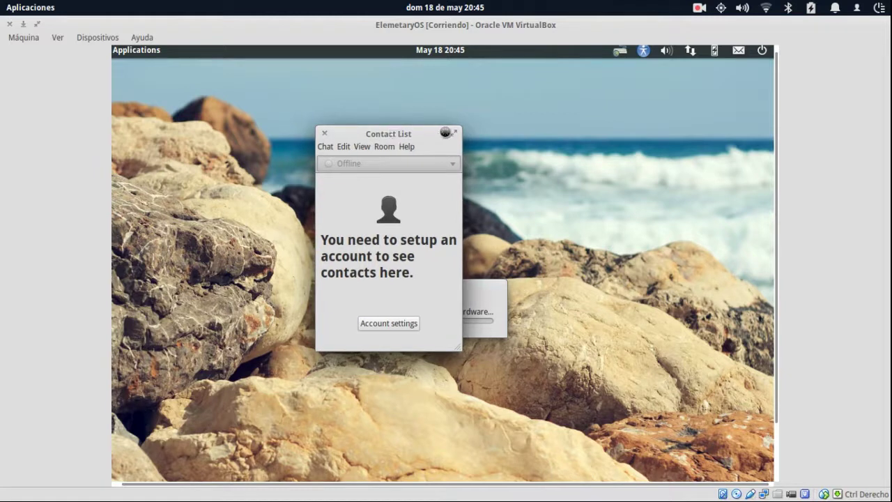
key("super+Right")
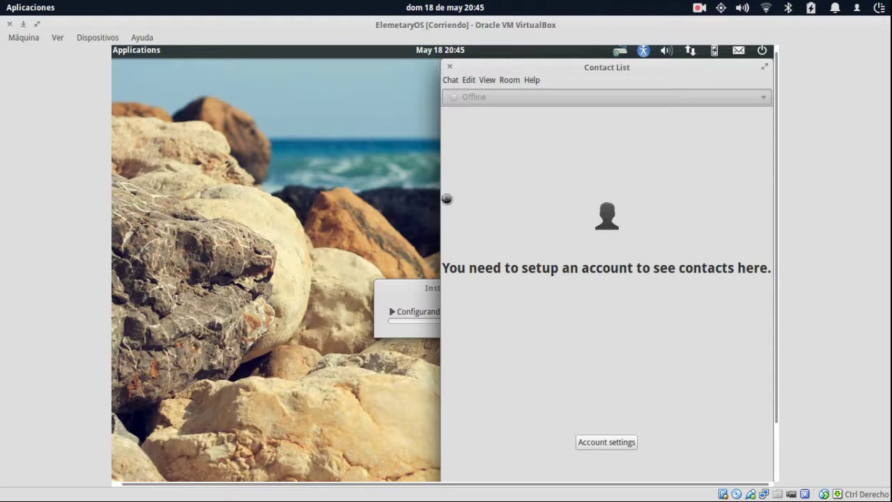
Bring VirtualBox Manager forward from the overview and tile it to the right half.
mouse_move(3, 7)
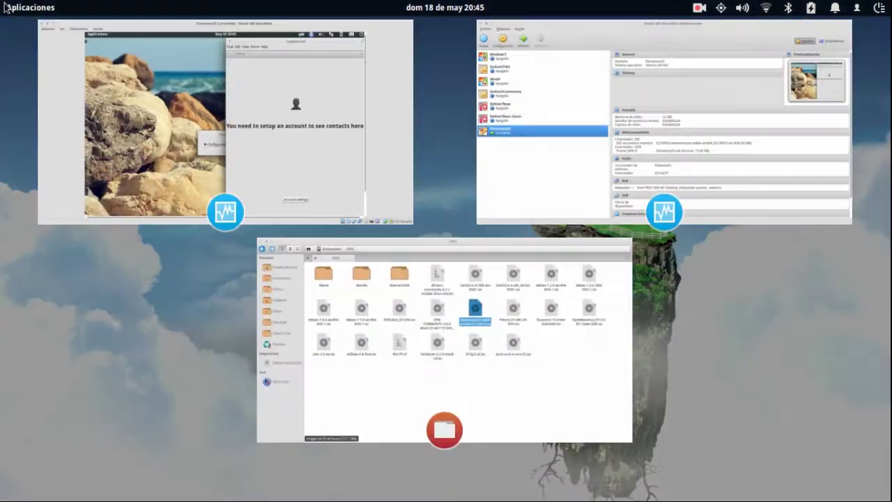
left_click(532, 148)
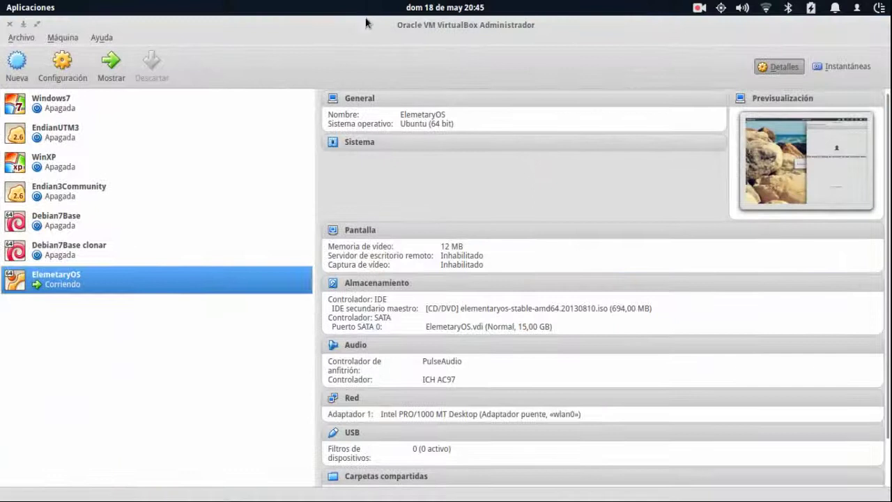
key("super+Right")
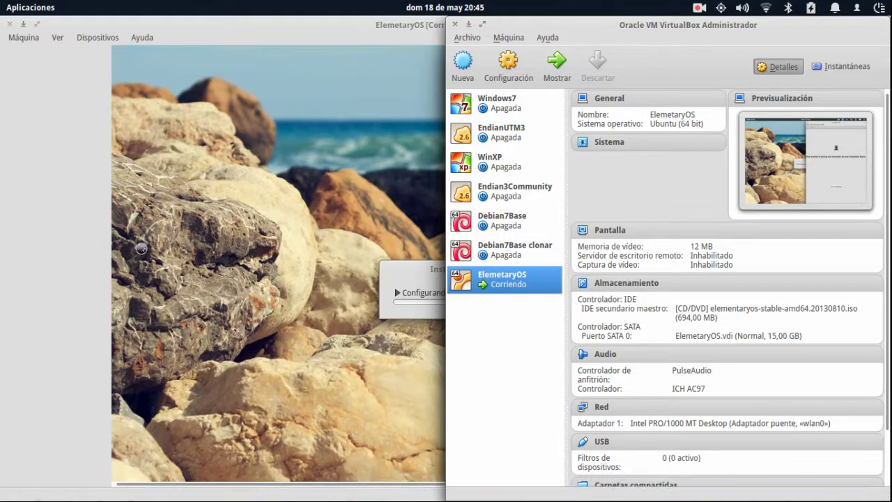
Tile the Files window with the ISOS folder to the left half, then show the window overview.
mouse_move(4, 9)
left_click(268, 250)
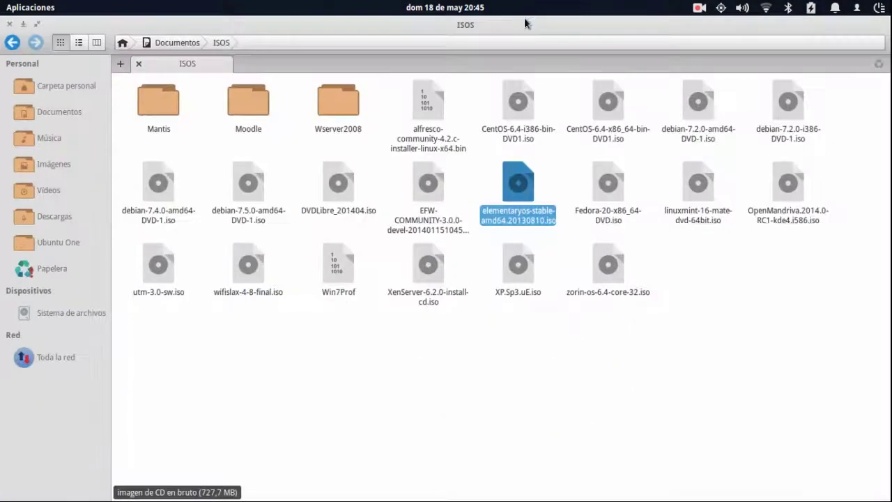
left_click_drag(239, 42, 1, 42)
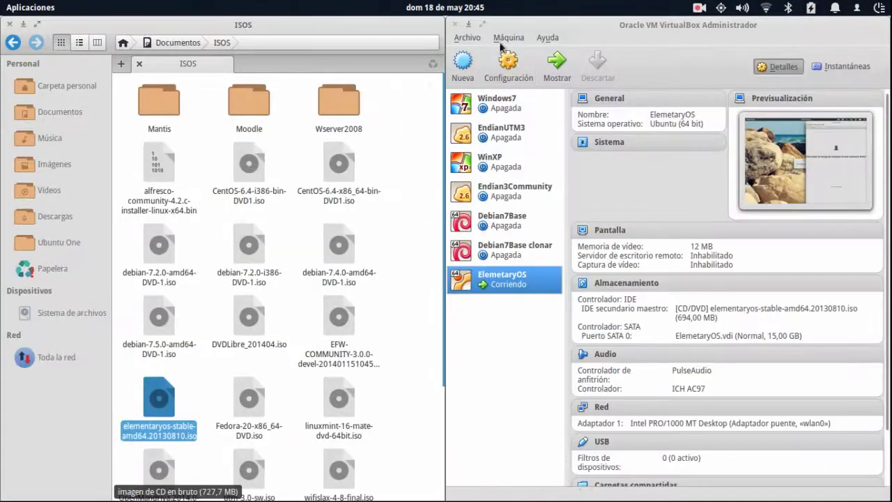
left_click(465, 37)
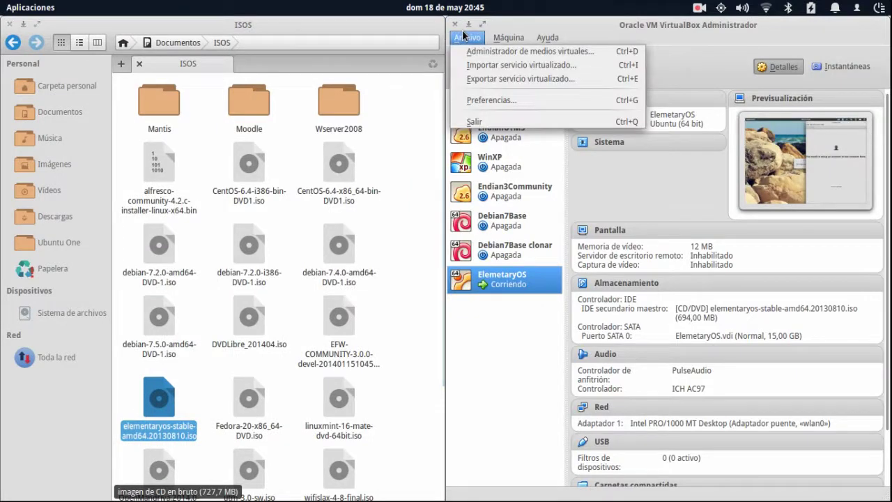
left_click(523, 28)
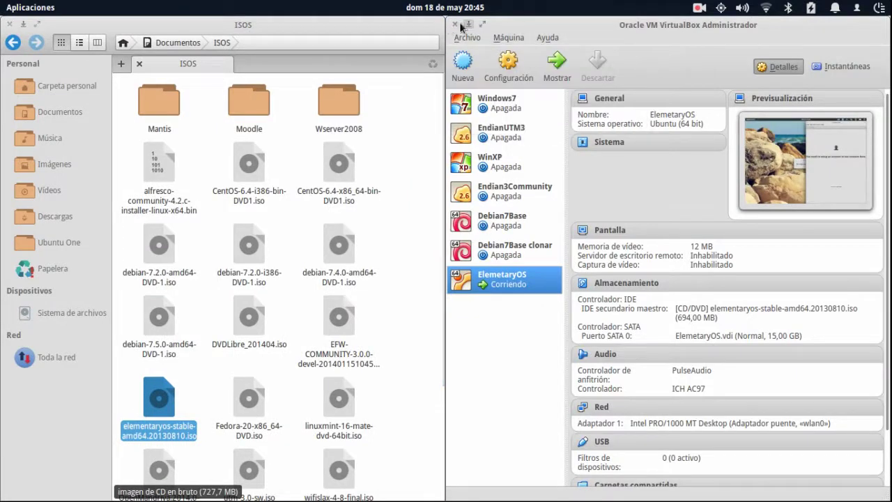
key("super+w")
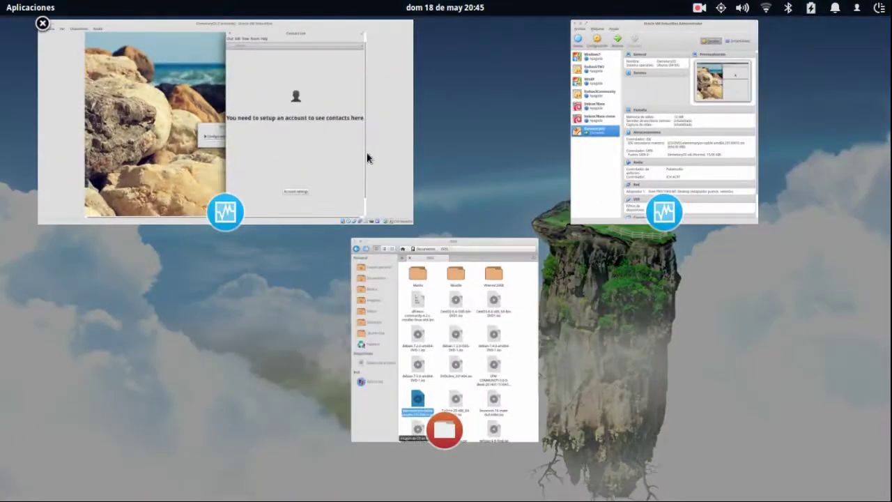
Close the guest's Contact List and the host Files window, then bring the VM window back.
left_click(367, 160)
left_click(454, 48)
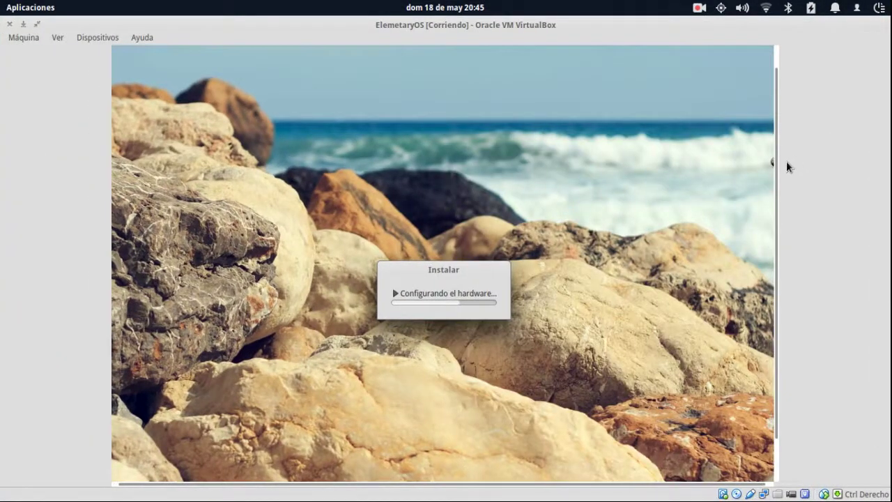
scroll(774, 163, "up", 1)
scroll(779, 140, "up", 3)
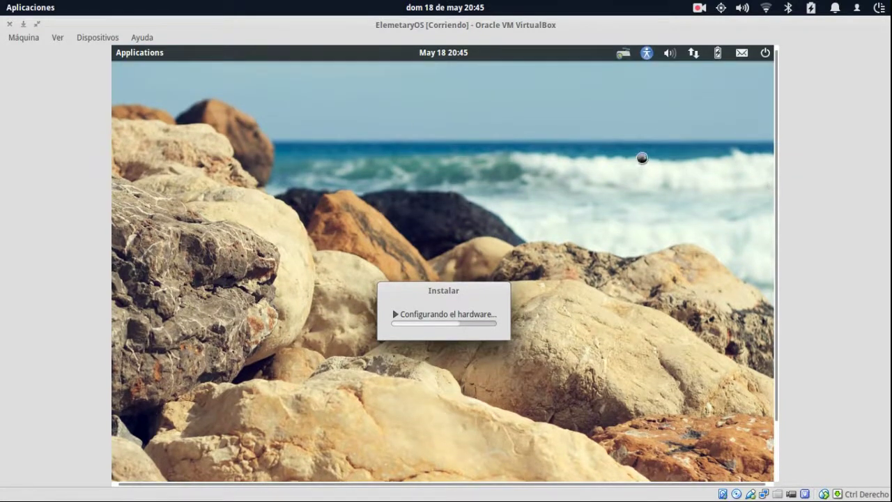
mouse_move(3, 3)
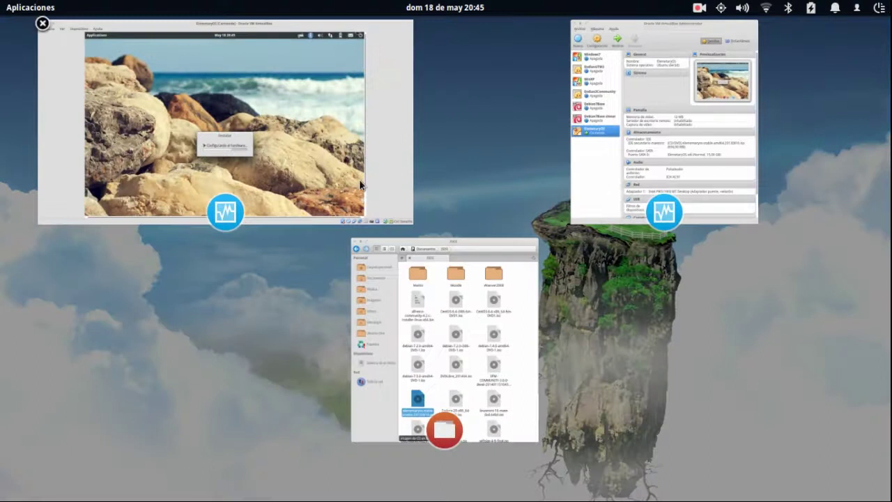
left_click(358, 180)
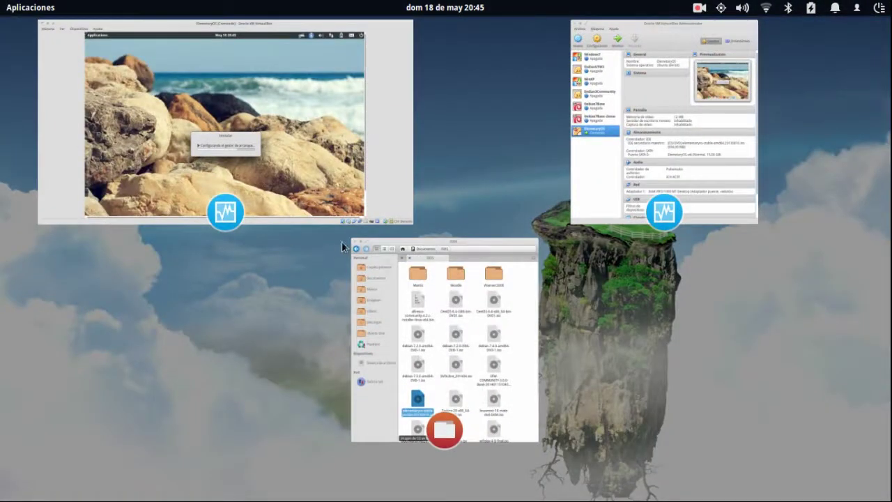
left_click(355, 242)
left_click(315, 209)
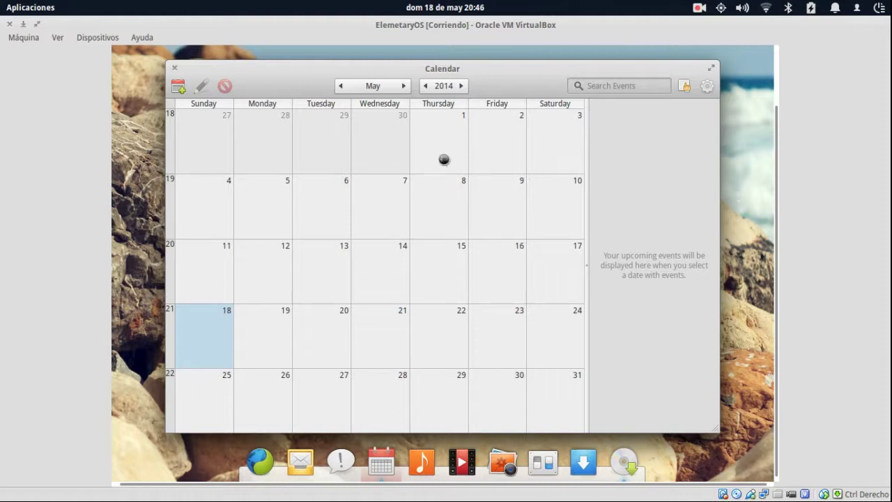
Start a new event on Tuesday May 20, discard it, and reopen the Add Event form.
left_click(331, 334)
double_click(331, 334)
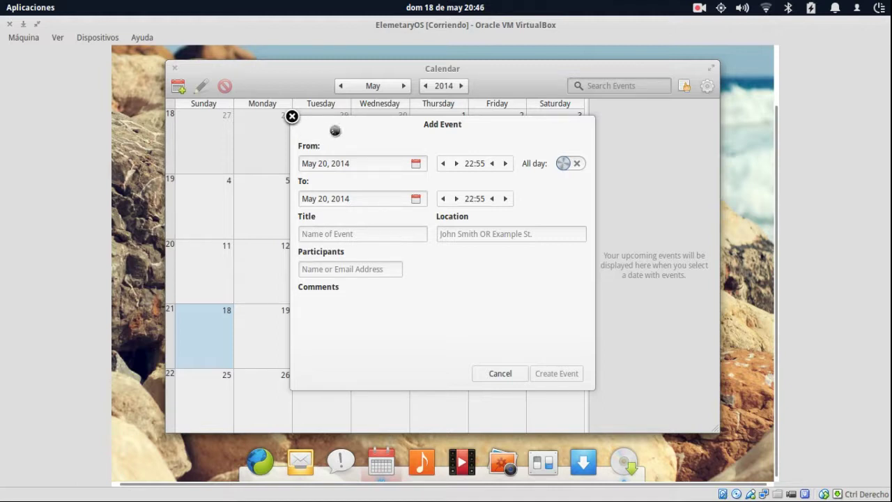
left_click(292, 116)
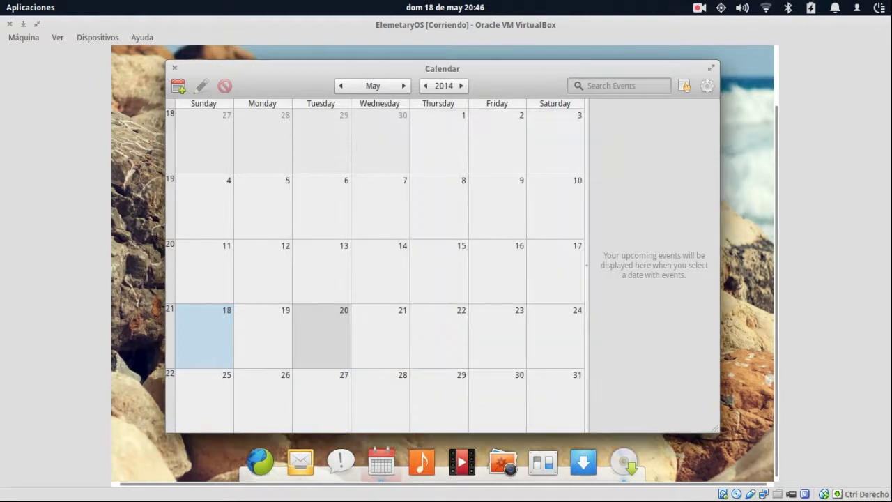
double_click(334, 338)
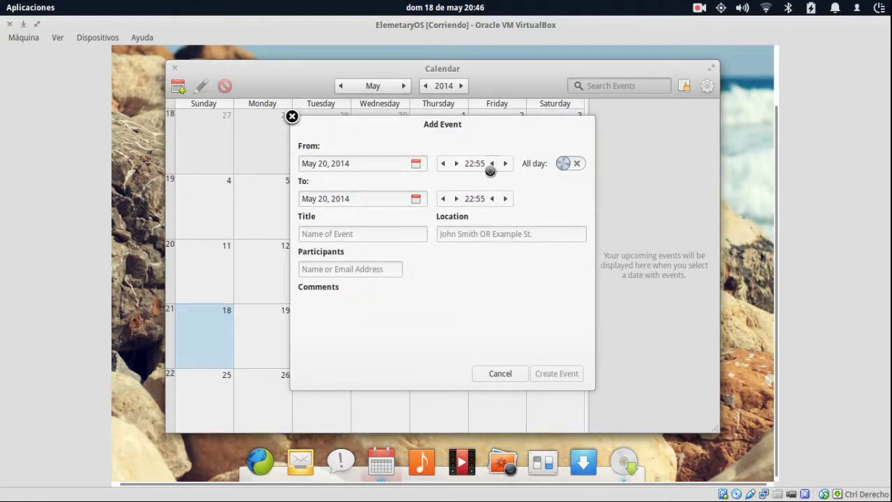
Lower the event's From time to 09:55 and switch All day on.
left_click(443, 163)
left_click(443, 163)
triple_click(444, 163)
triple_click(443, 163)
triple_click(443, 164)
double_click(443, 163)
left_click(575, 164)
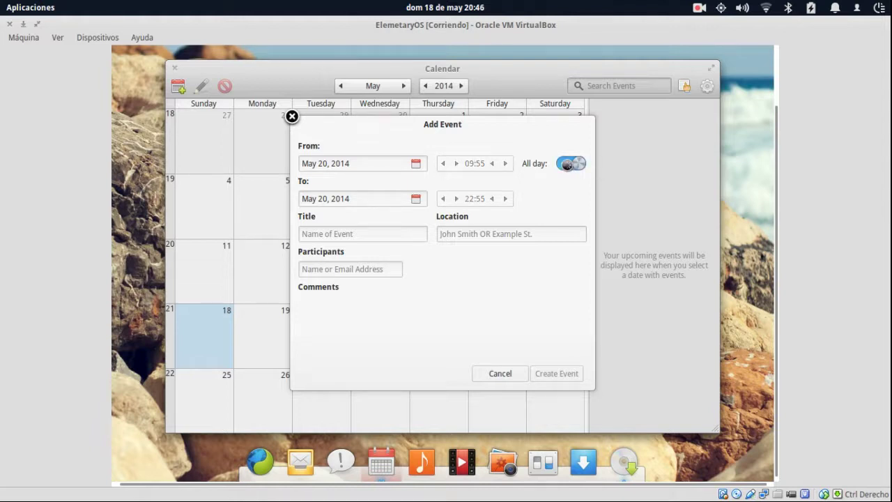
Title the event Fiesta, fill in its location, and add two participants.
left_click(350, 241)
type("Fiesta")
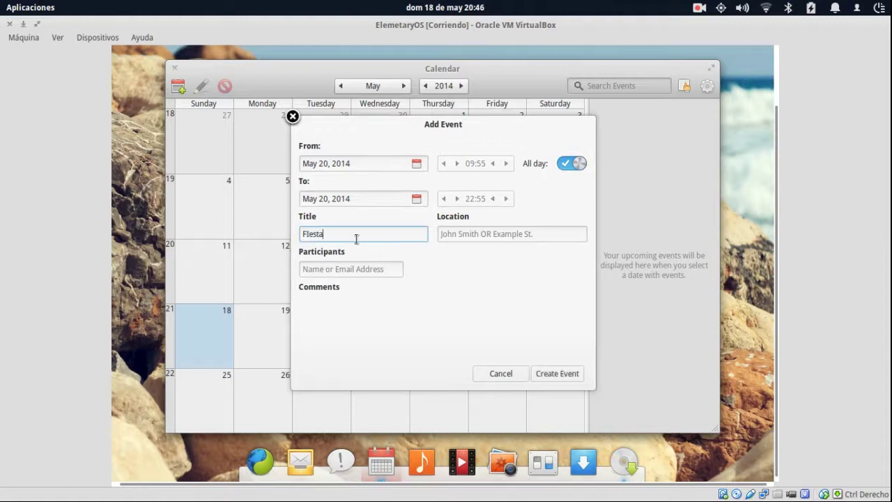
key("Tab")
type("En ")
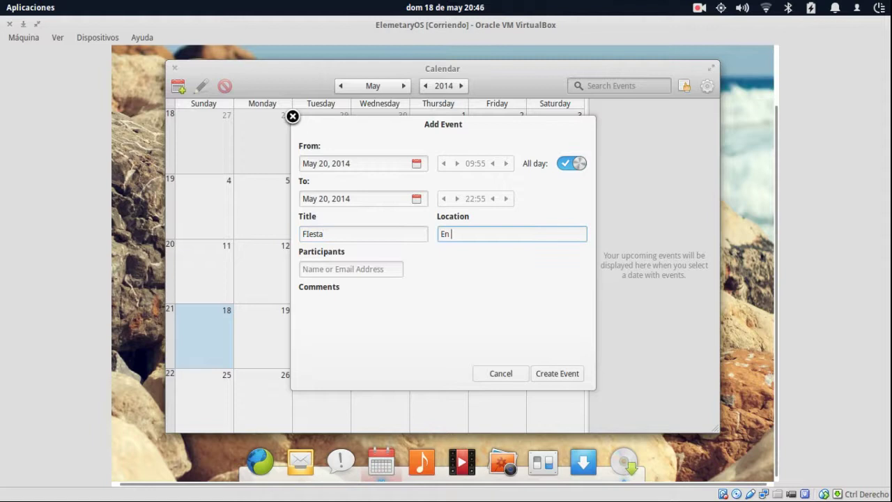
type("casa de John")
key("Tab")
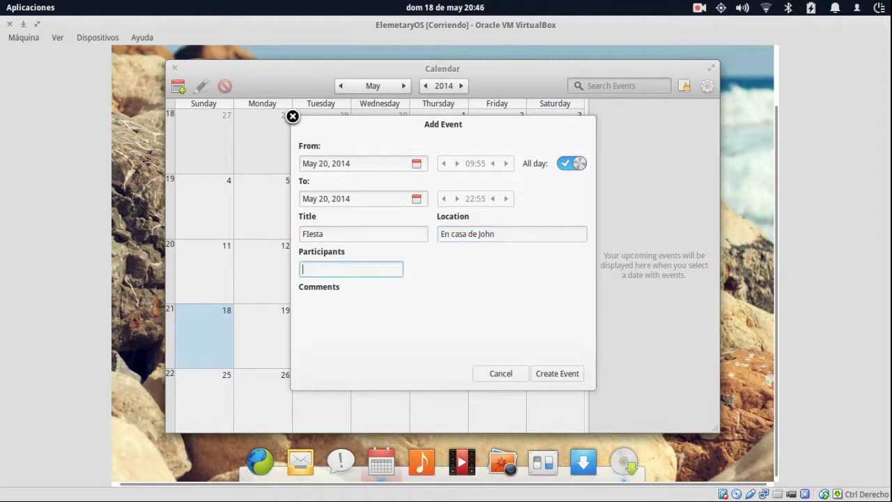
type("Martha")
key("Return")
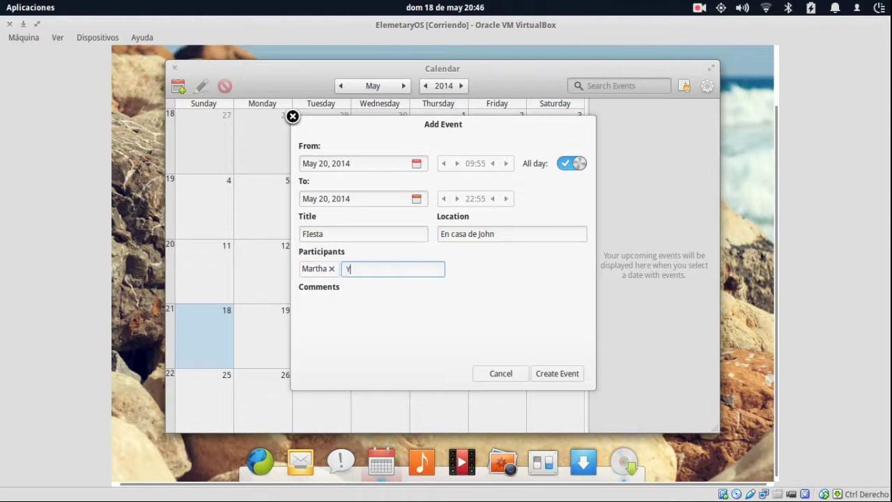
type("Yuri")
key("Return")
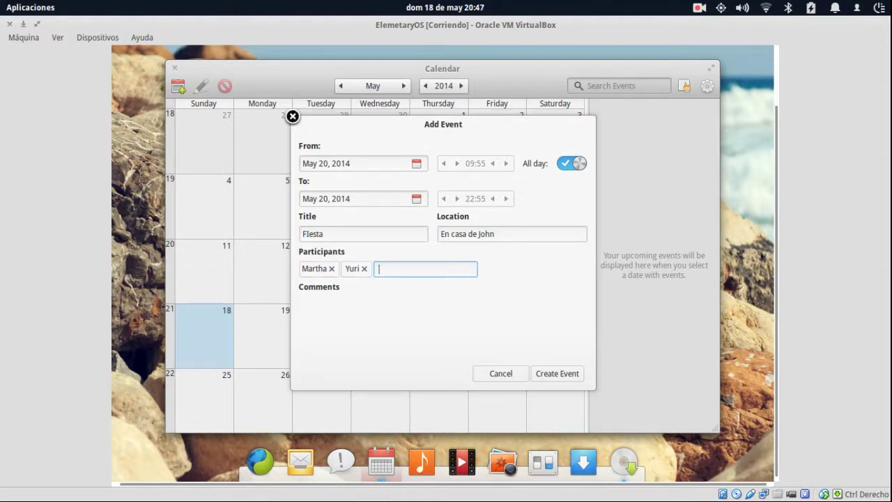
Add a third participant and a comment, then cancel the draft event.
key("Tab")
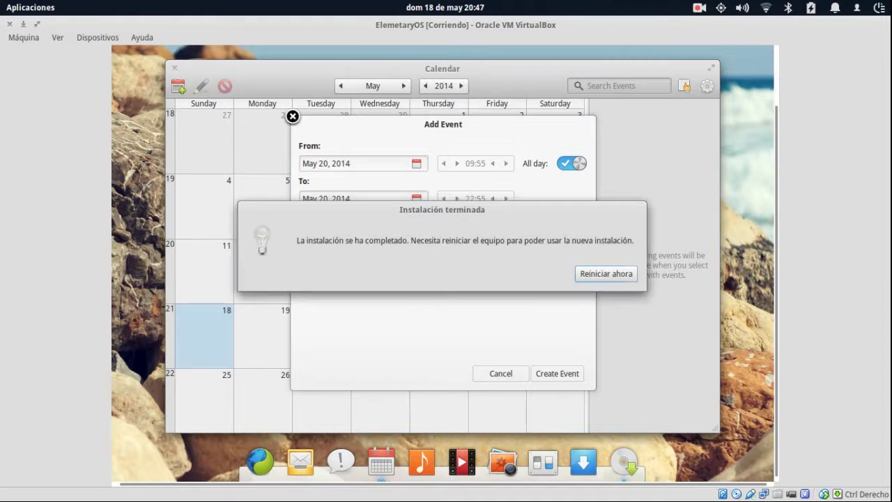
left_click_drag(410, 151, 698, 97)
left_click_drag(645, 106, 430, 239)
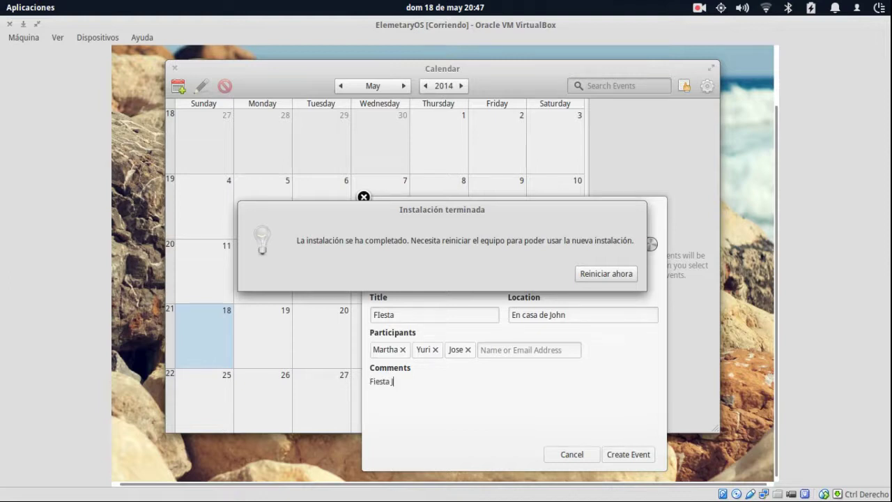
type("en casa de John")
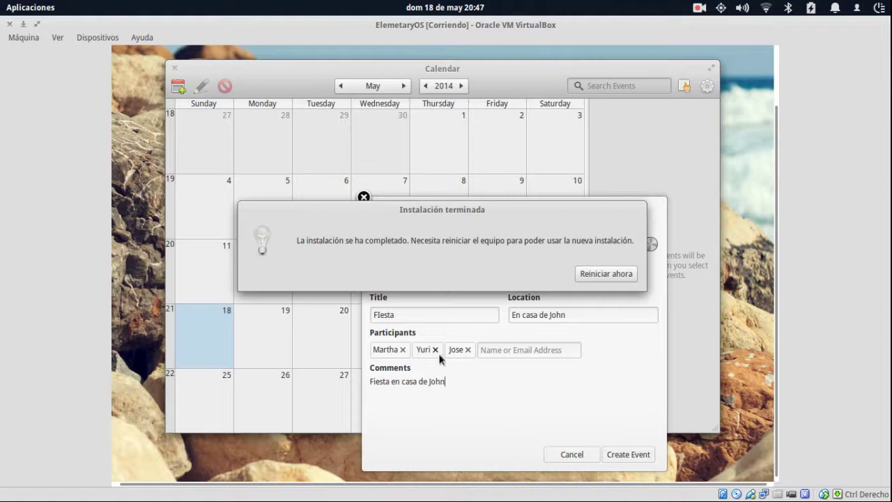
left_click(529, 350)
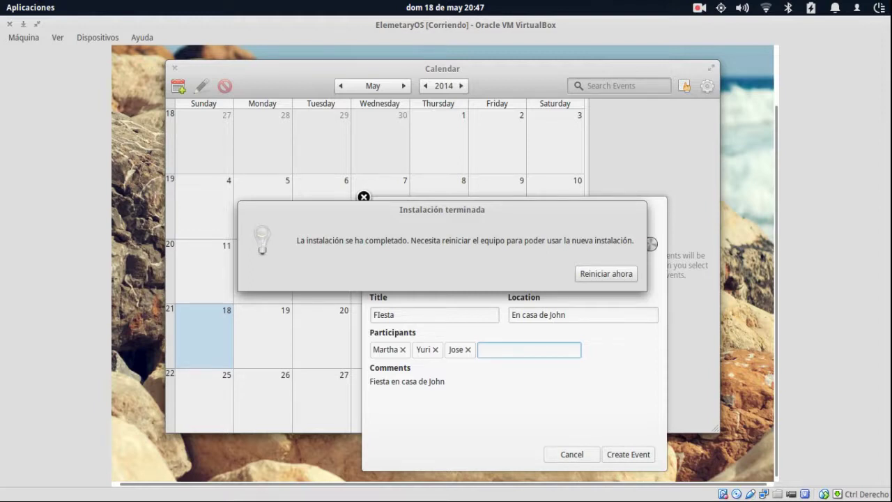
left_click(572, 454)
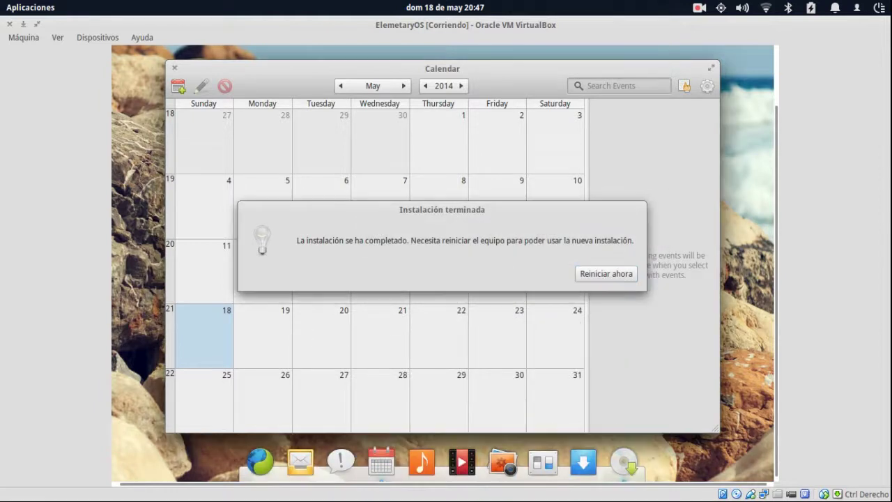
Start a new all-day event on May 20 and title it Fiest.
double_click(304, 330)
left_click(563, 164)
left_click_drag(549, 201, 563, 141)
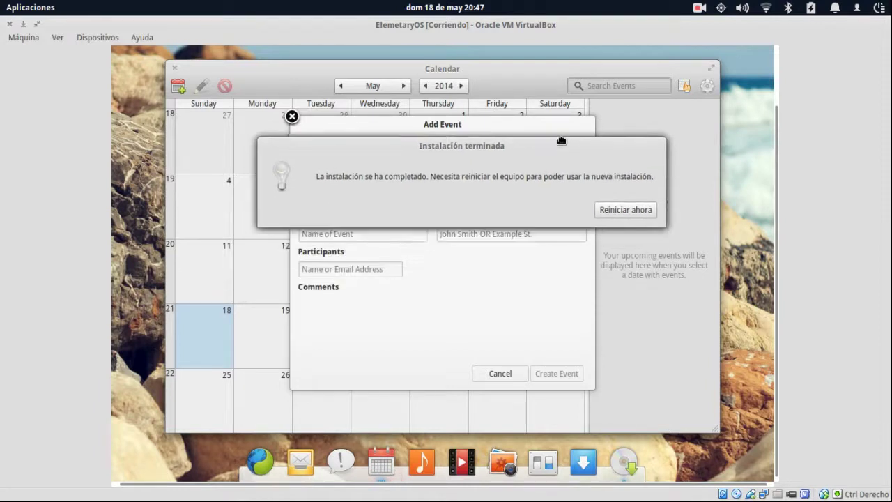
left_click(374, 235)
type("Fiest")
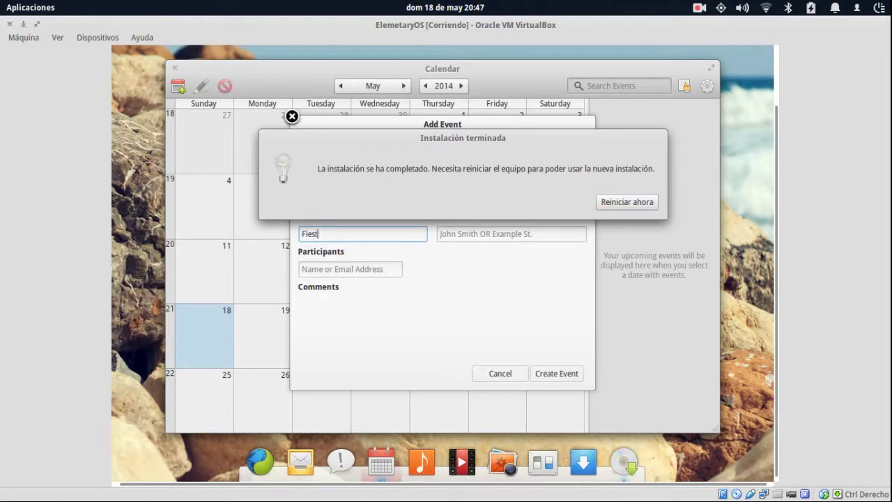
Add one participant, create the event, and select Fiest in the sidebar.
left_click(511, 233)
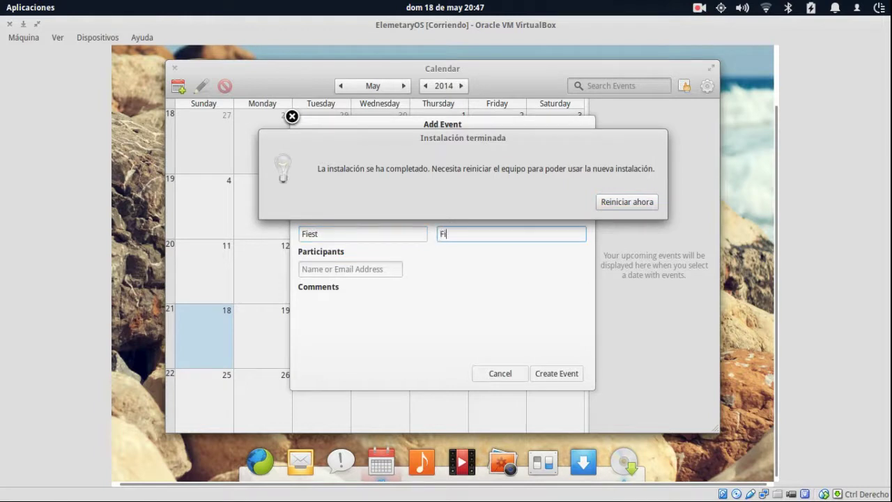
left_click(349, 269)
type("John")
key("Tab")
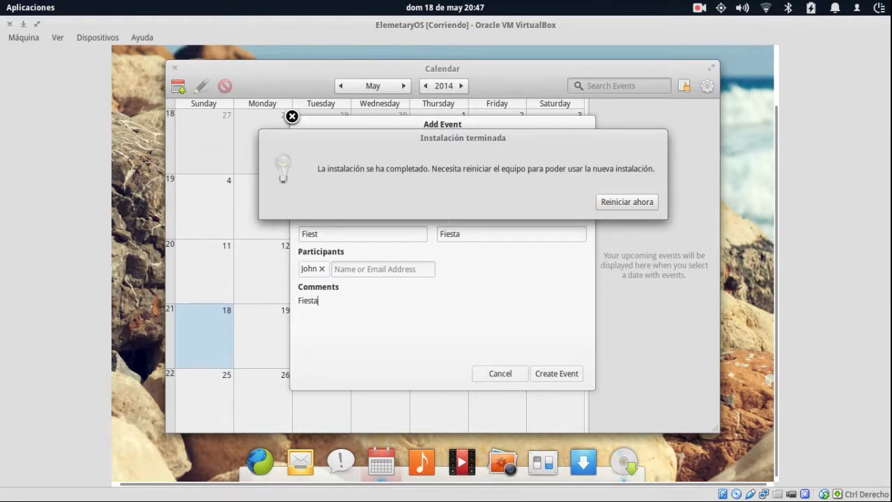
left_click(561, 371)
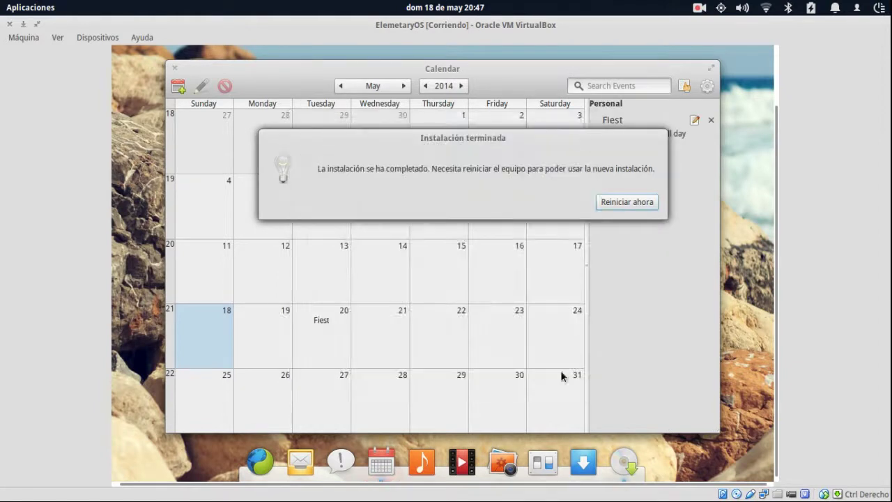
left_click_drag(589, 137, 476, 202)
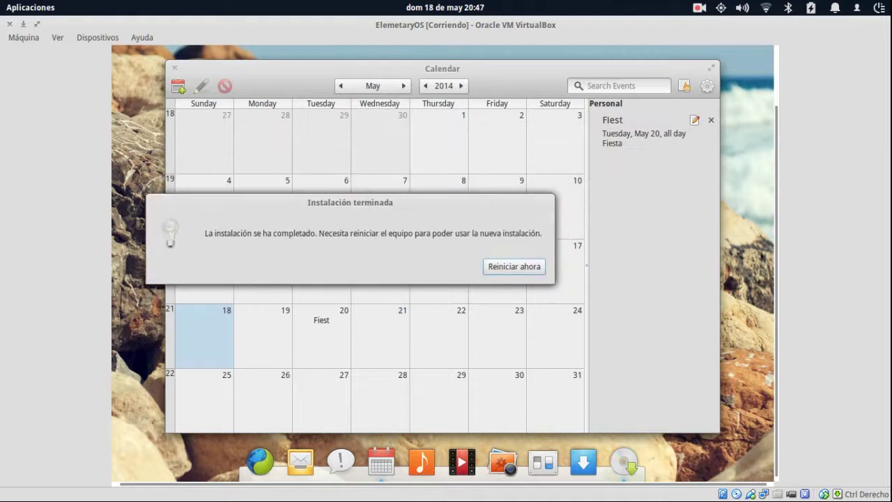
left_click(629, 142)
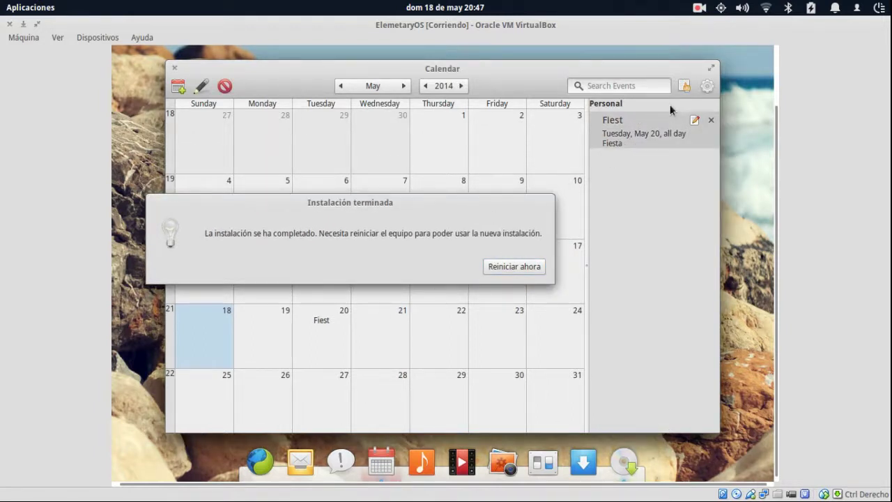
Open and dismiss a new May 20 event, then open and close the Fiest event.
left_click(322, 327)
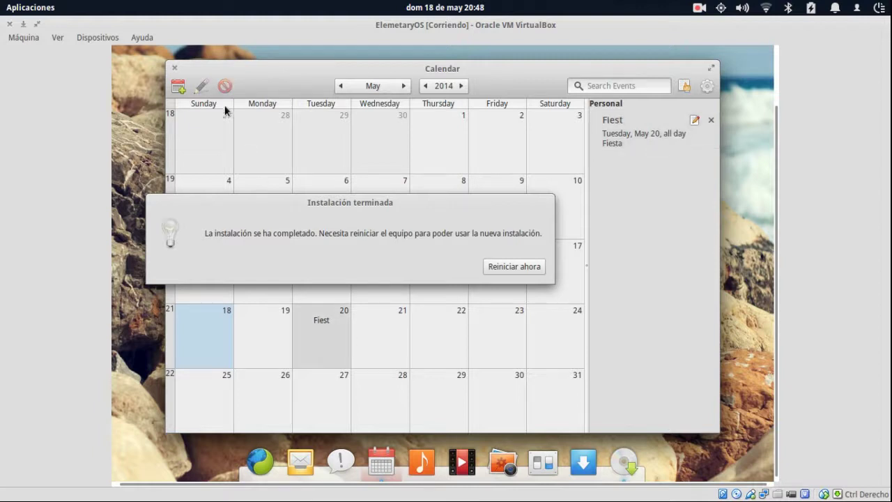
double_click(312, 325)
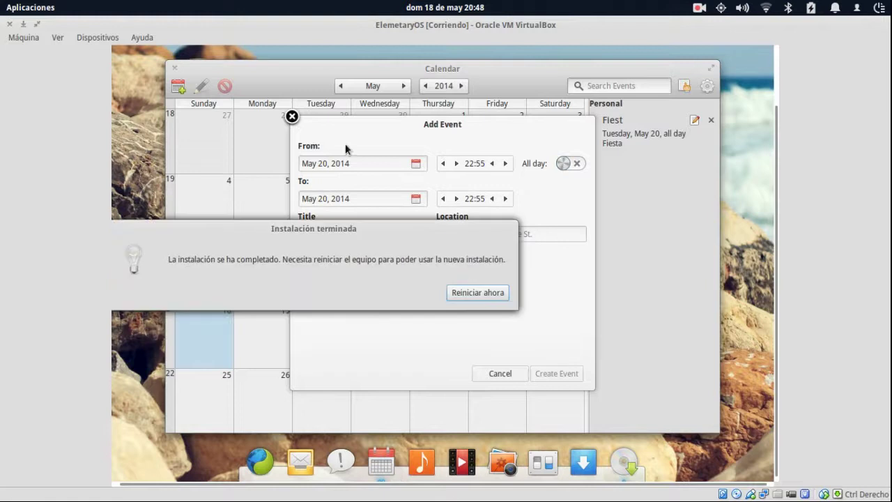
left_click(292, 117)
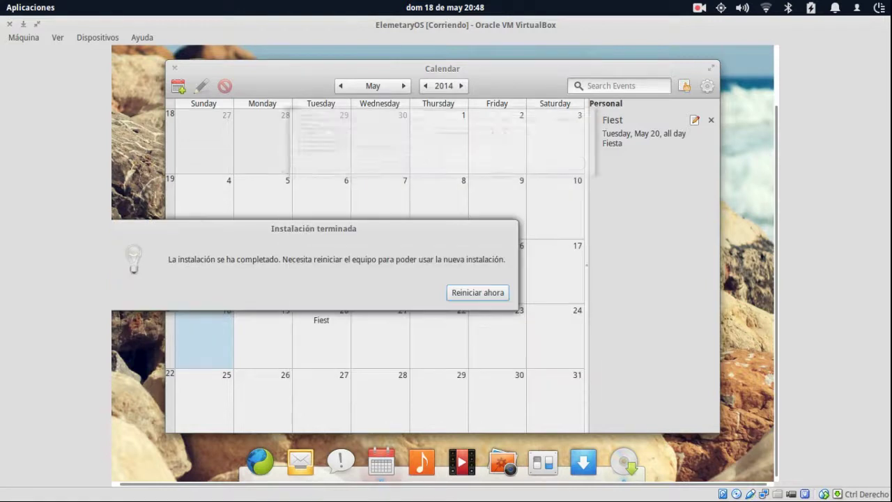
left_click(696, 119)
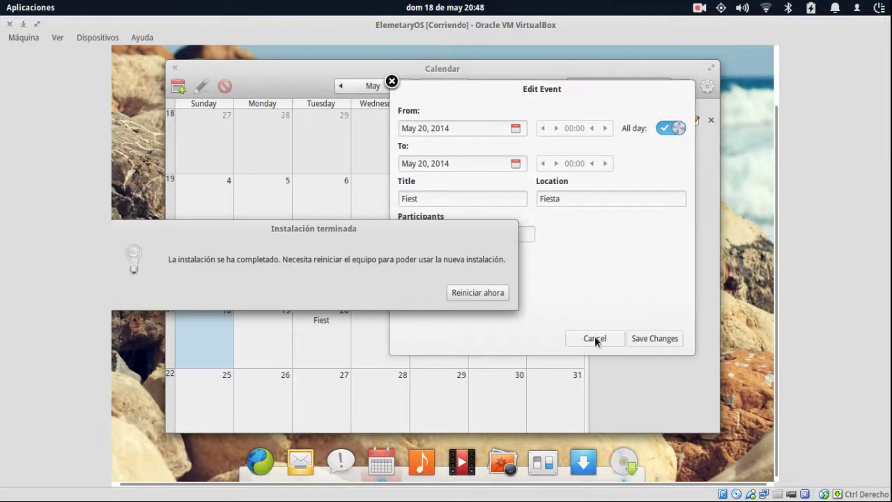
left_click(594, 338)
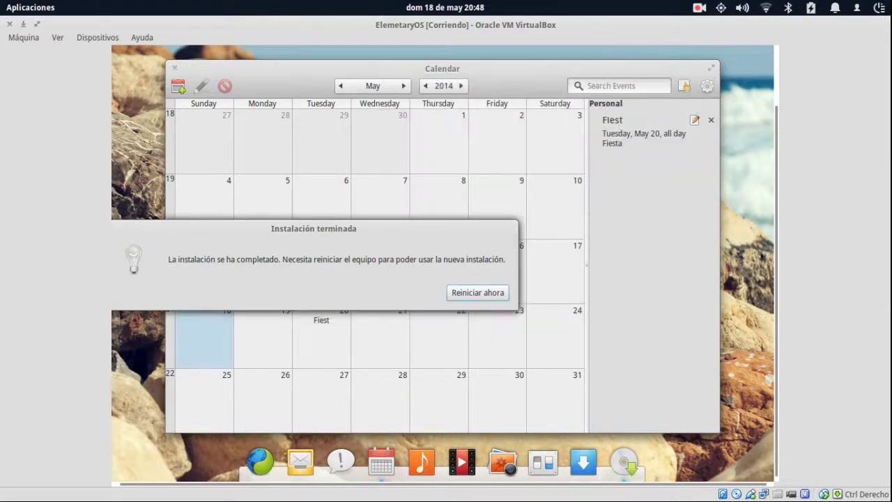
Toggle the Calendar into fullscreen and back via its options menu.
left_click(707, 85)
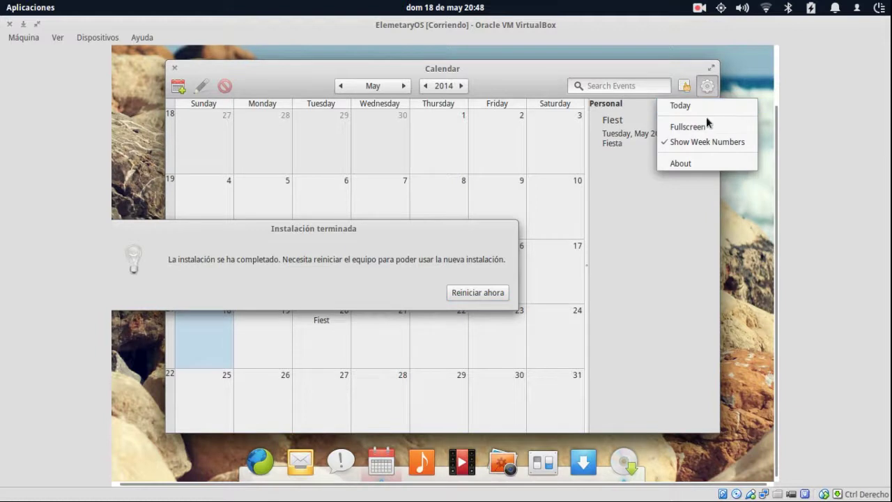
left_click(706, 127)
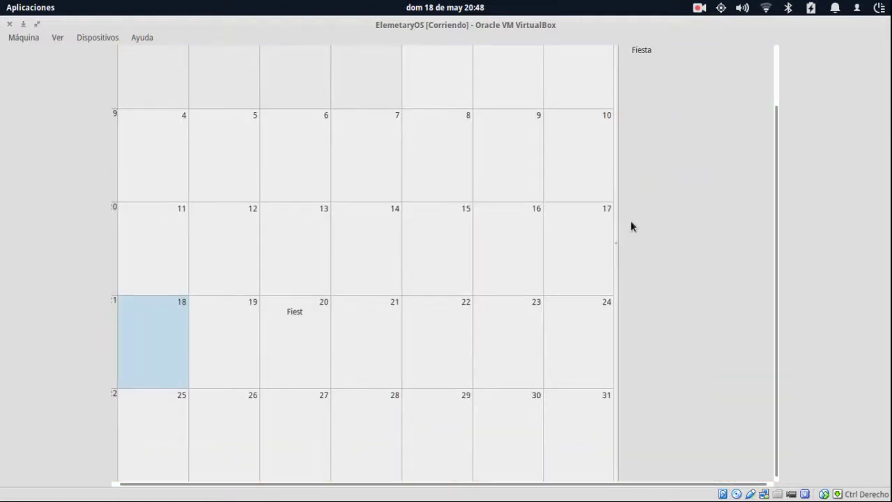
left_click_drag(776, 179, 777, 80)
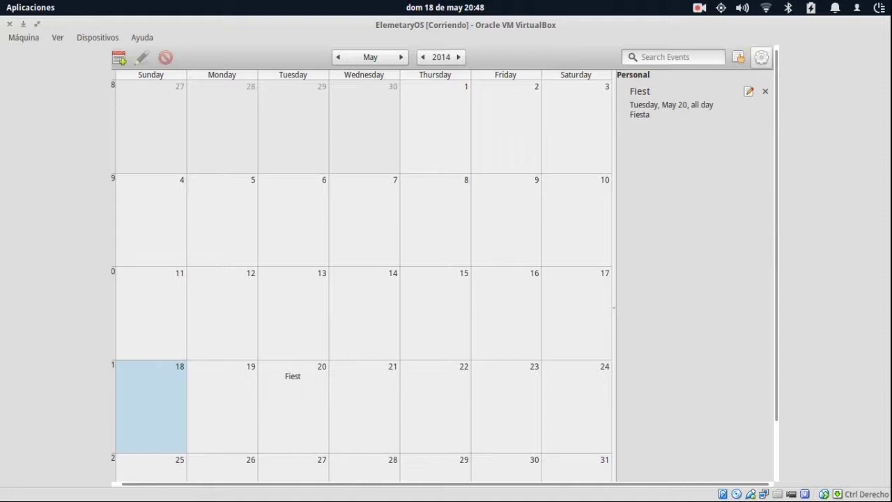
left_click(760, 57)
left_click(705, 98)
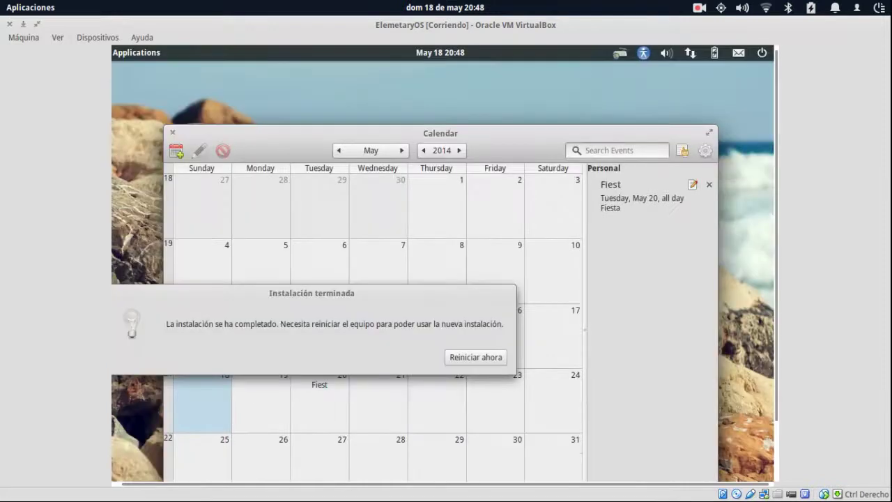
left_click(705, 151)
left_click(674, 192)
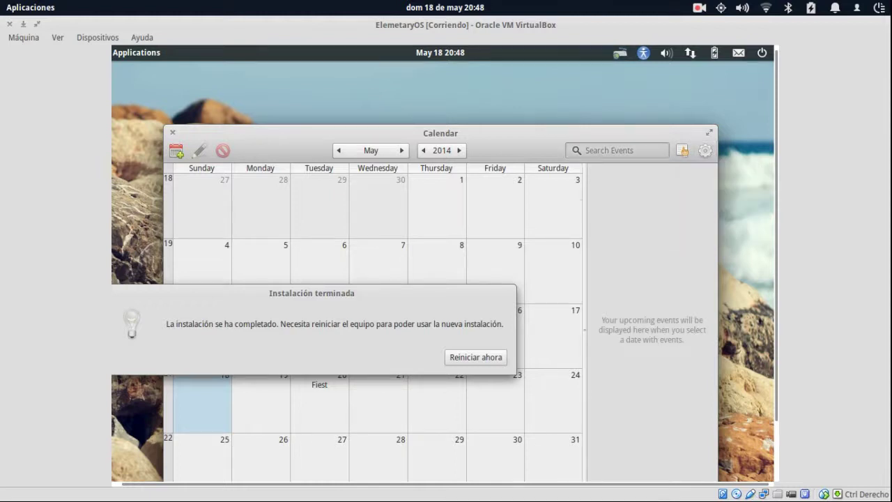
left_click(704, 151)
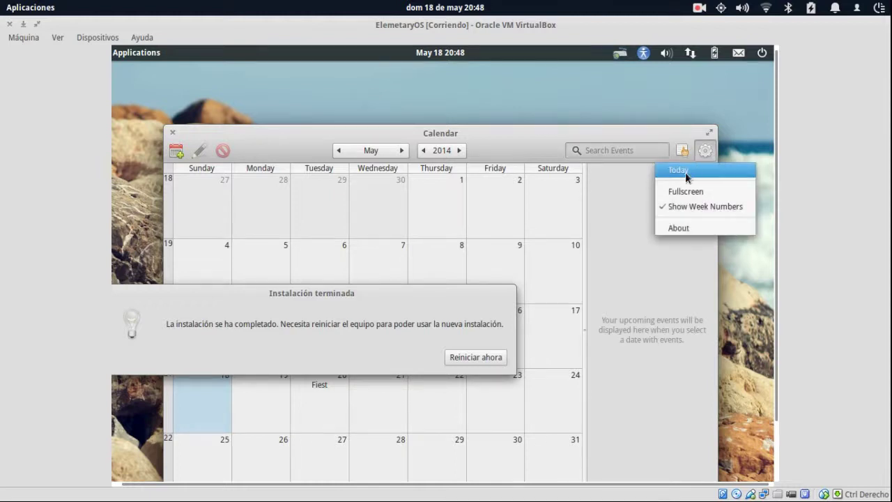
left_click(633, 152)
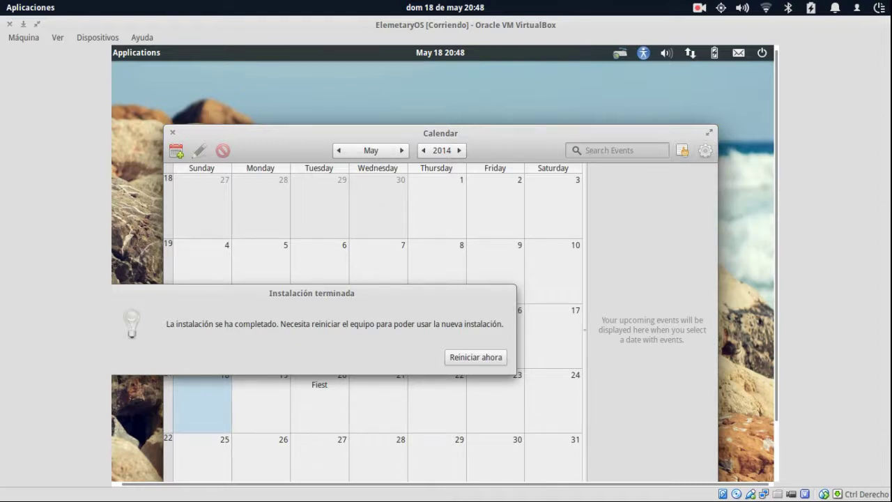
Browse the calendar to June 2014, forward to 2015, then back to 2014.
left_click(402, 151)
left_click(459, 150)
left_click(423, 151)
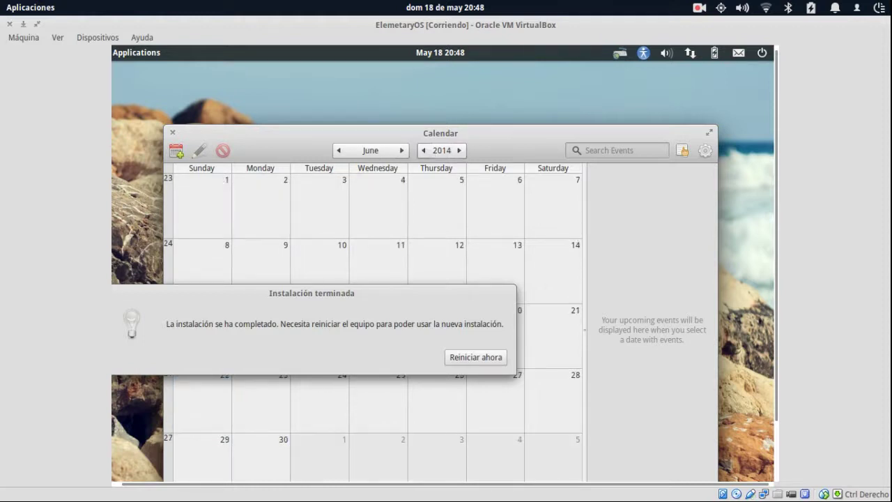
Close Calendar and choose Reiniciar ahora in the Instalación terminada dialog.
left_click(172, 132)
left_click_drag(390, 290, 531, 186)
left_click(619, 254)
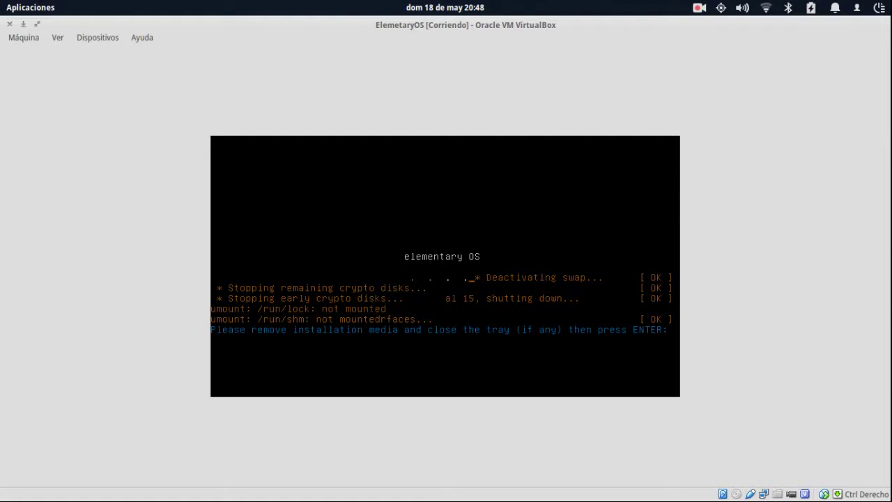
Continue past the remove-media prompt, check Dispositivos CD/DVD, and let the VM boot.
key("Return")
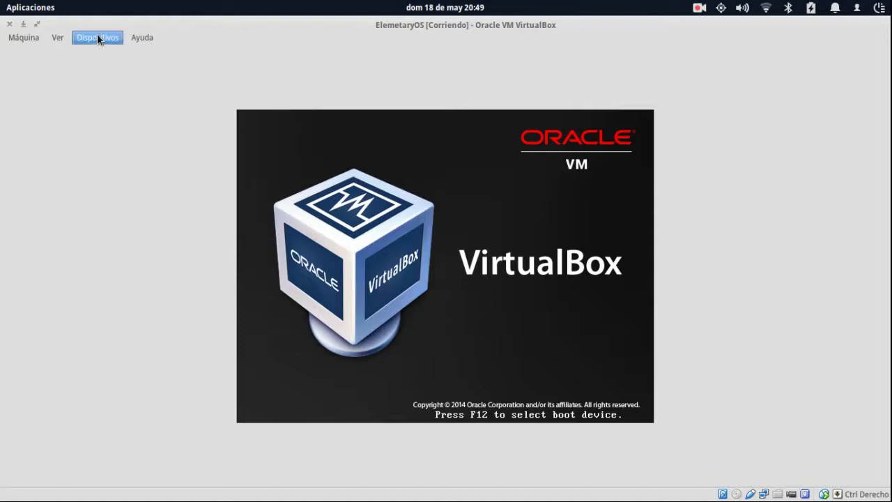
left_click(97, 36)
mouse_move(151, 51)
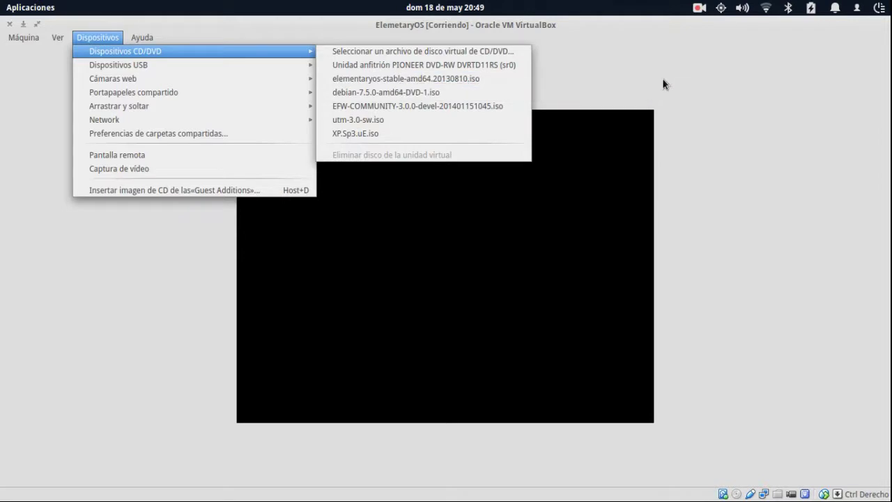
left_click(663, 84)
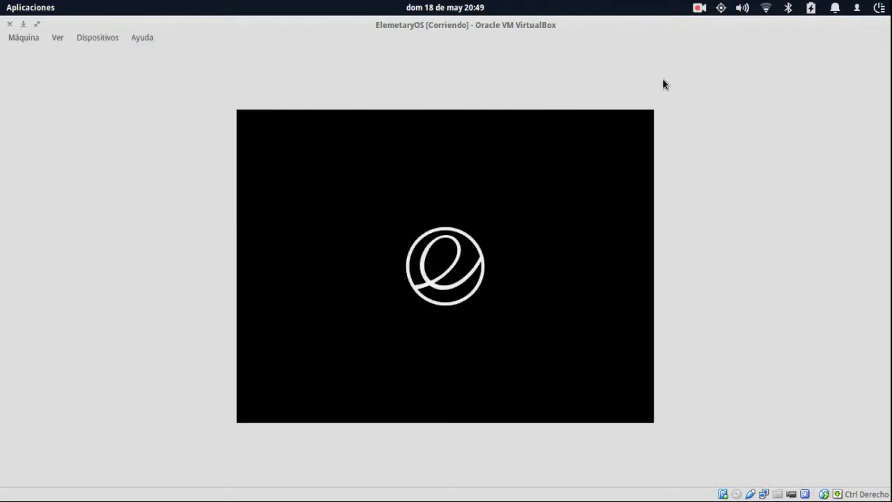
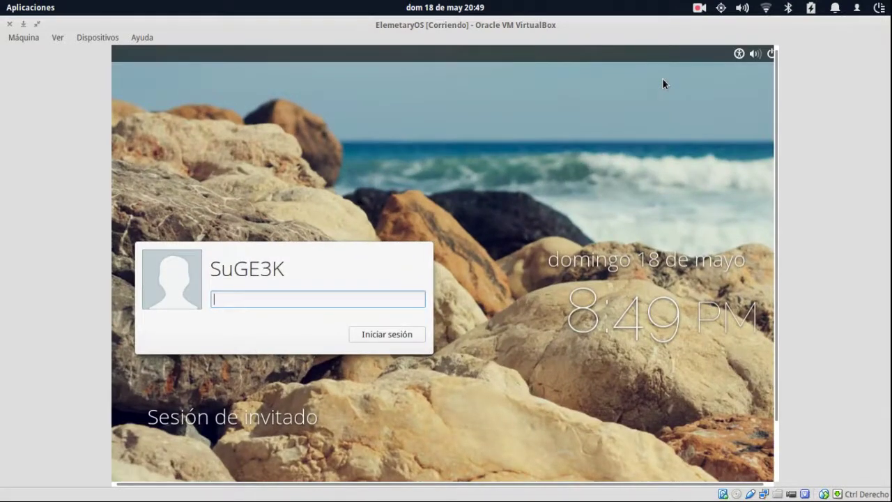
Log in to the user account (not the guest session) with its password, retyping a mistyped first attempt.
left_click_drag(776, 94, 760, 110)
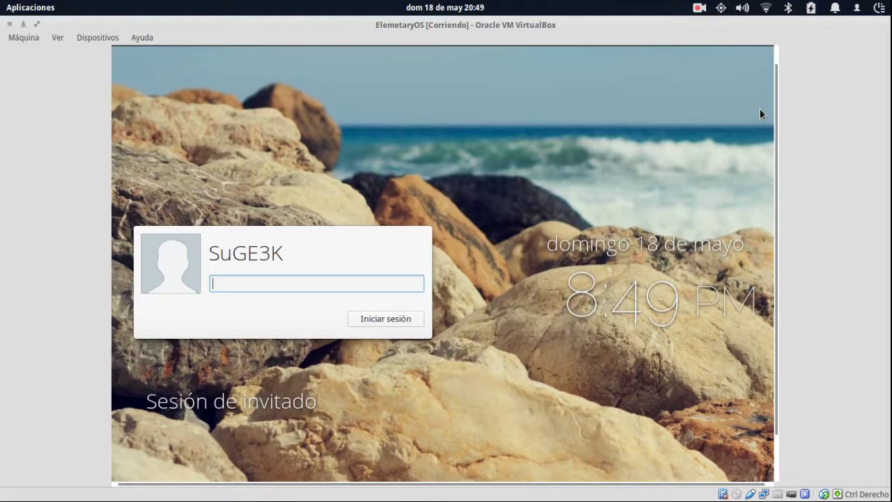
key("Down")
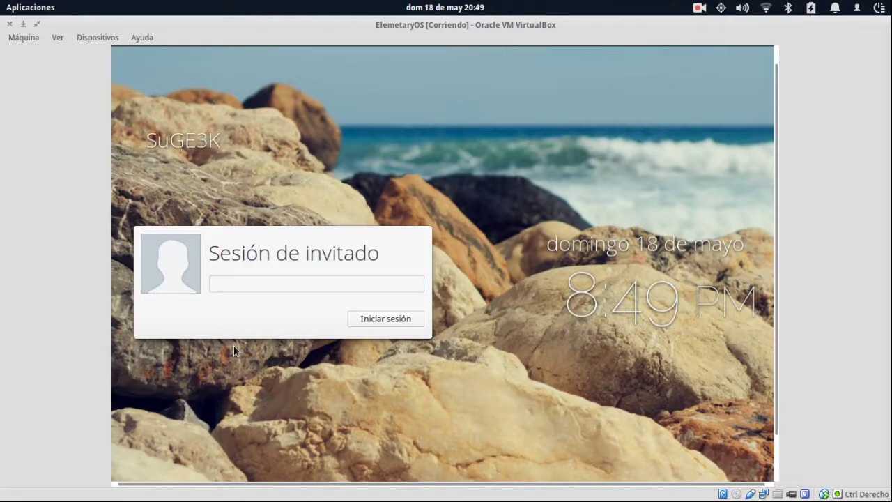
key("Up")
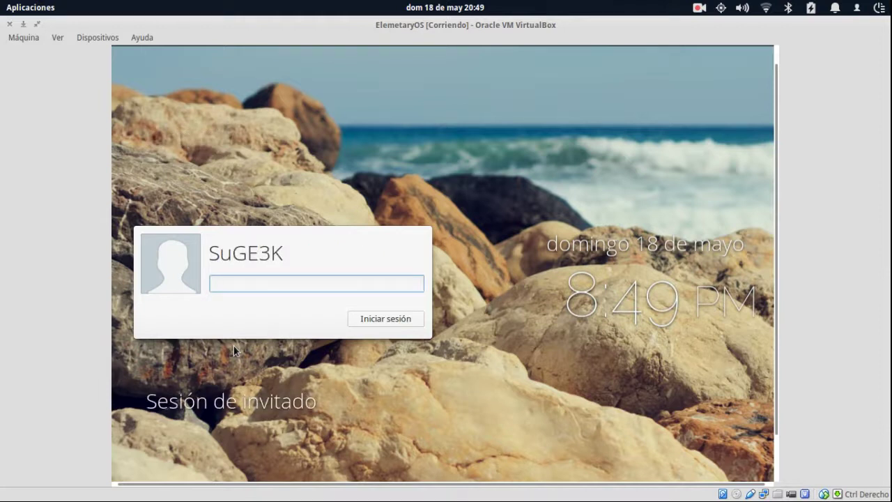
type("••••••••••••")
key("ctrl+a")
type("•••••••")
key("Return")
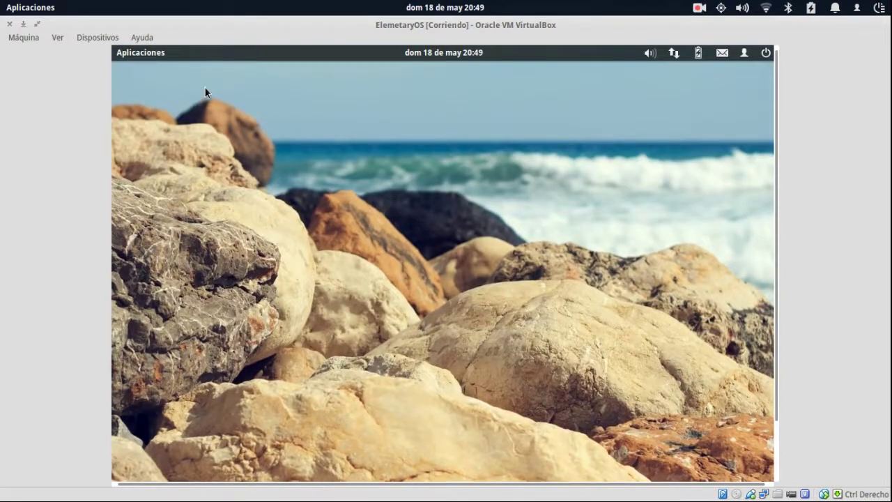
Browse the application categories, then search 'Archivos' and launch the Files app.
left_click(146, 53)
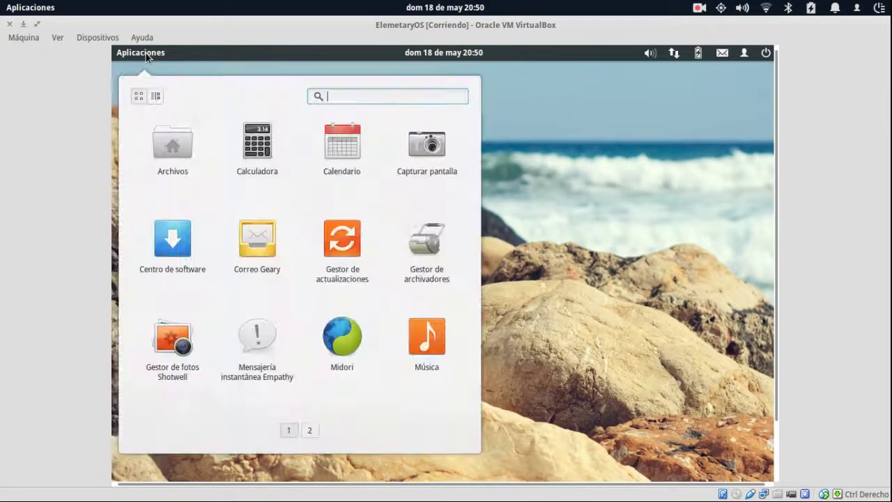
left_click(155, 97)
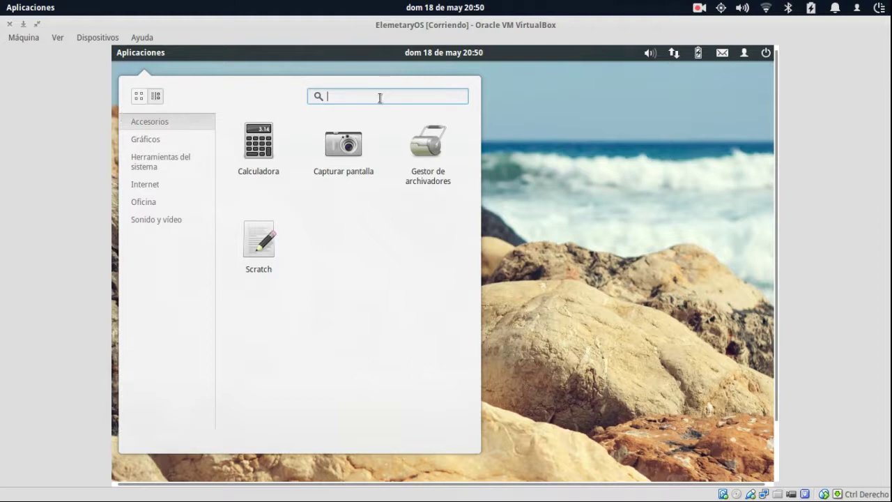
left_click(141, 53)
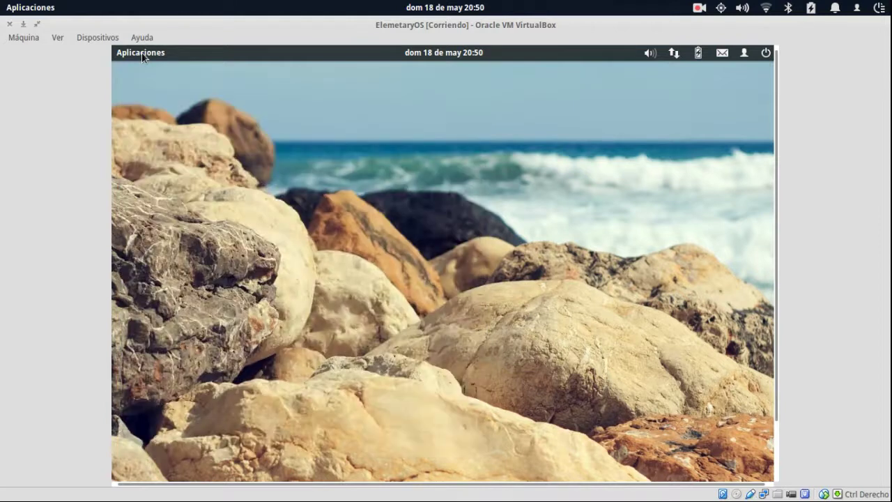
left_click(142, 54)
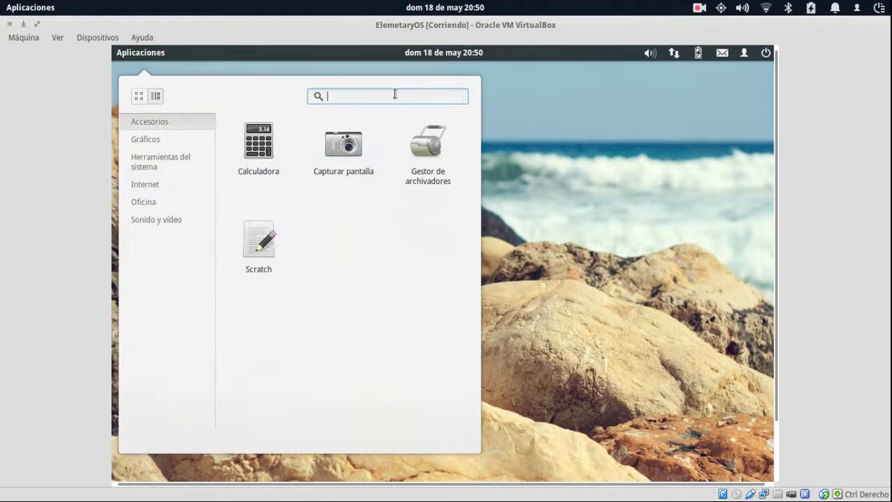
type("Archivos")
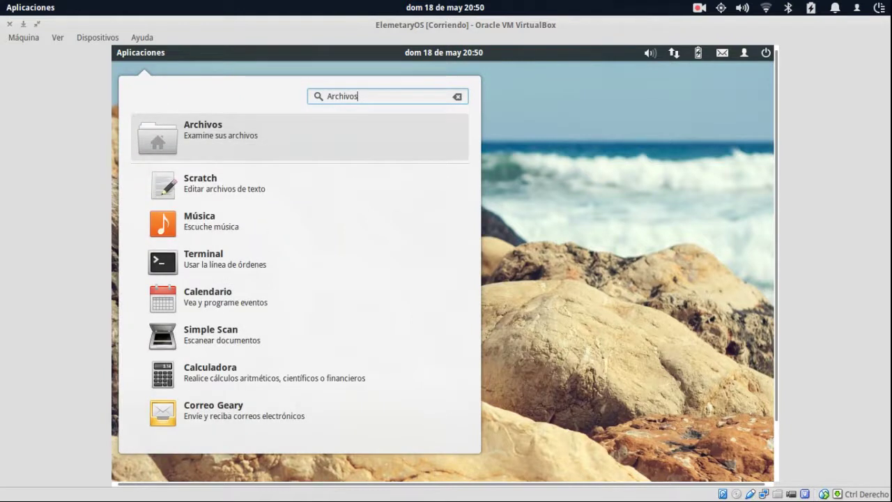
left_click(206, 135)
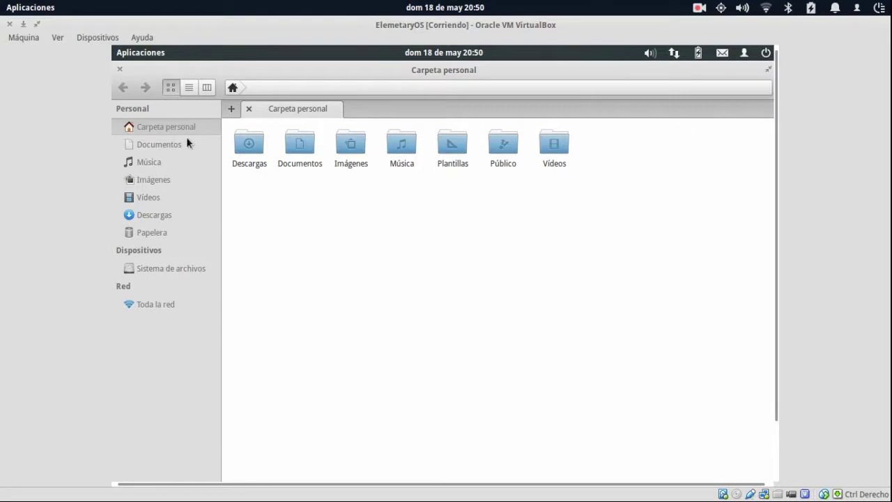
Switch the home folder to column view and check the empty Documentos, Imágenes, Música and Plantillas folders.
left_click(295, 88)
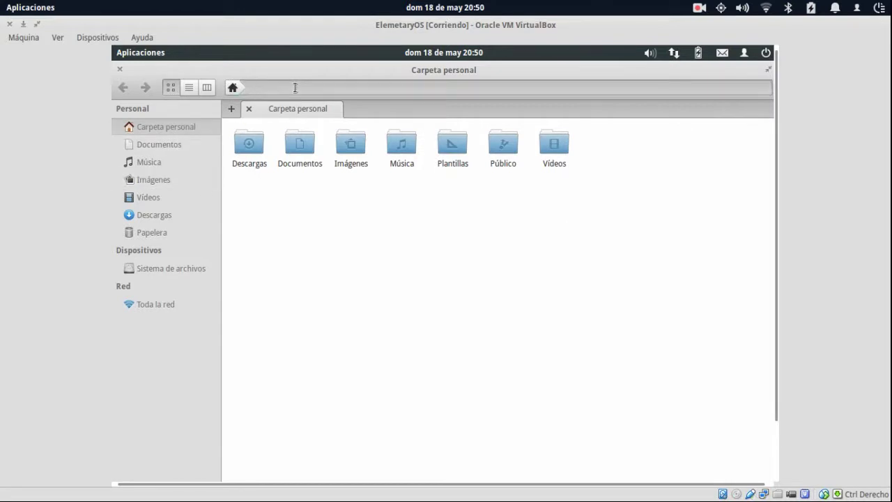
left_click(189, 87)
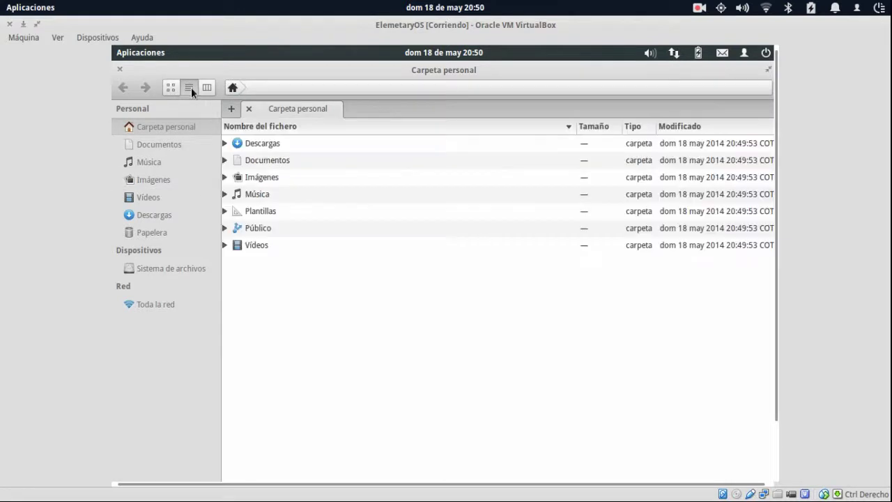
left_click(210, 88)
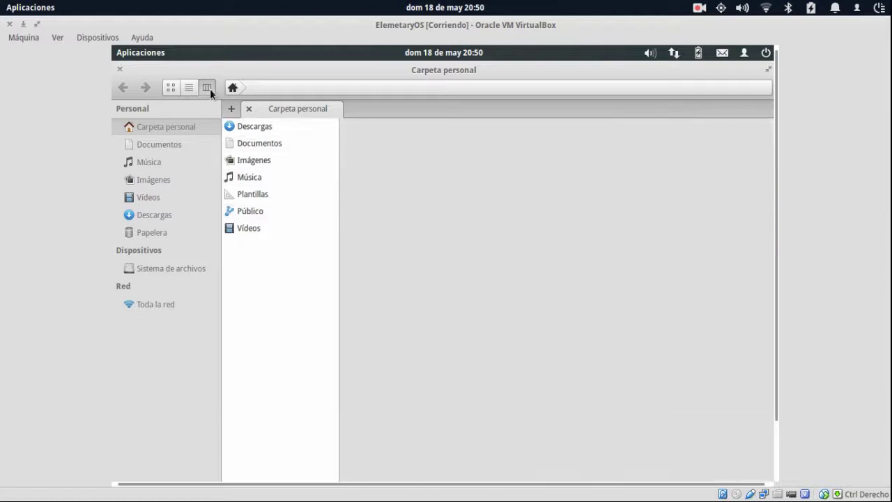
left_click(247, 148)
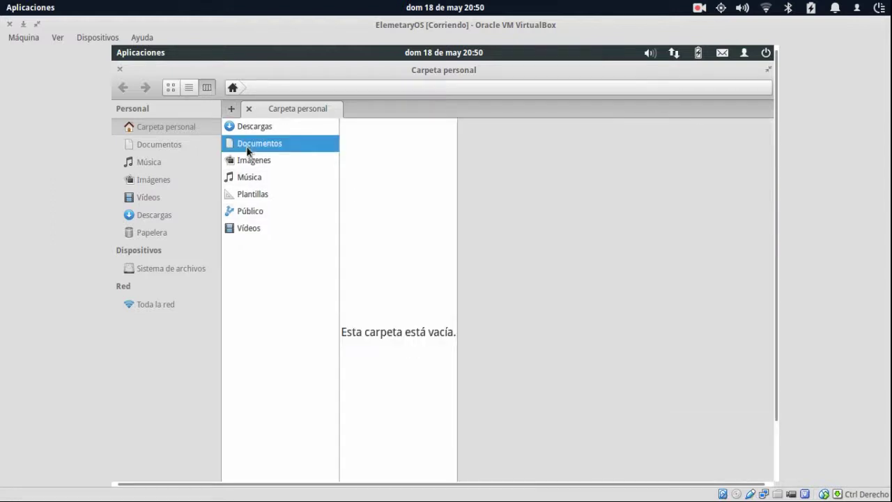
left_click(248, 159)
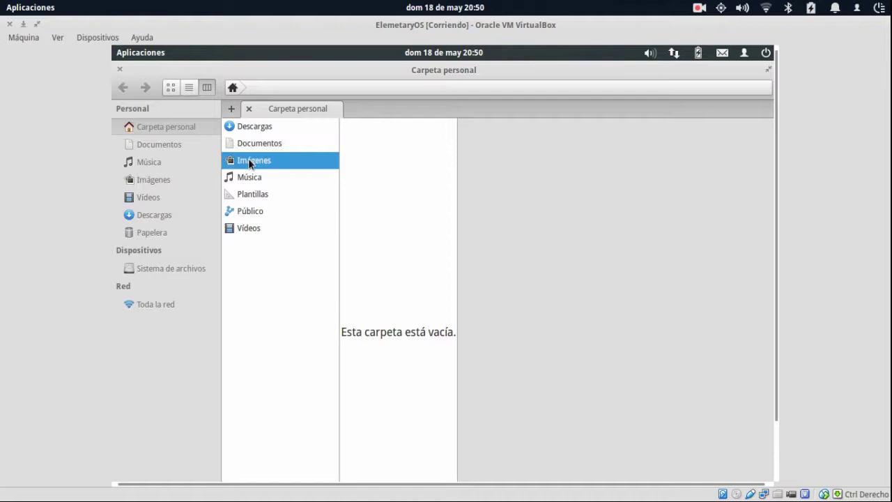
left_click(249, 177)
left_click(256, 196)
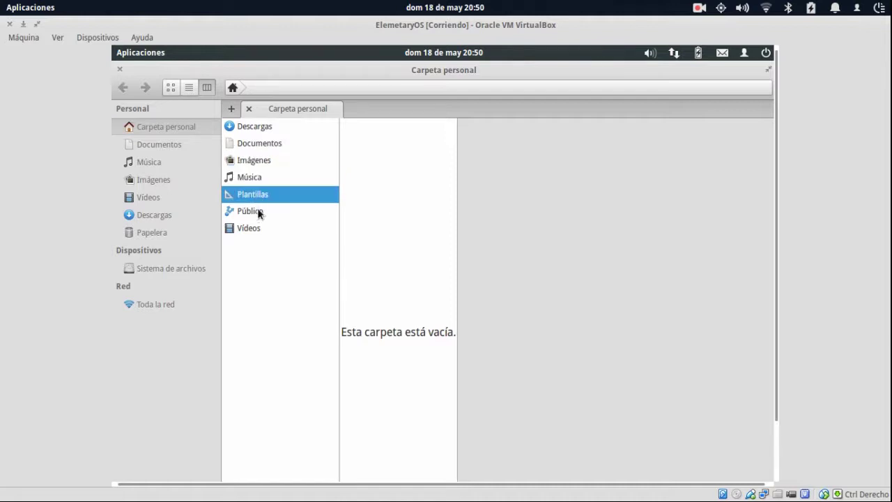
left_click(29, 9)
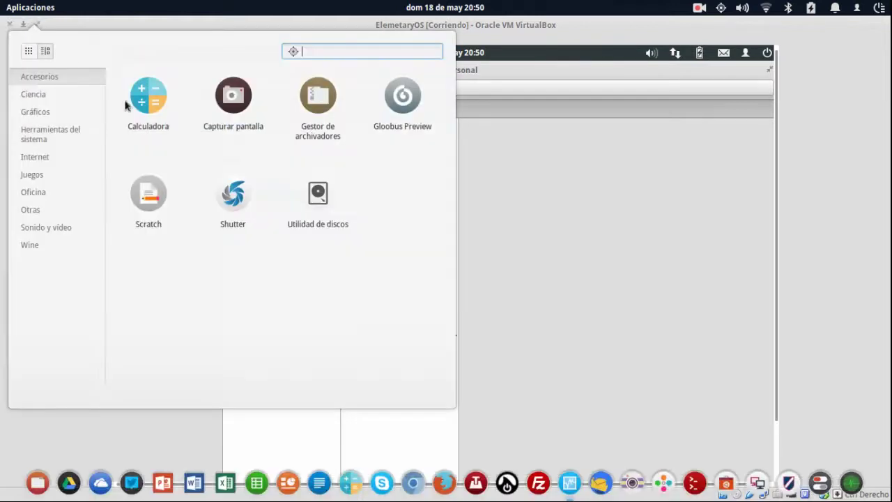
Open the host file manager maximized in column view and browse Documentos down to guia #23.
left_click(38, 484)
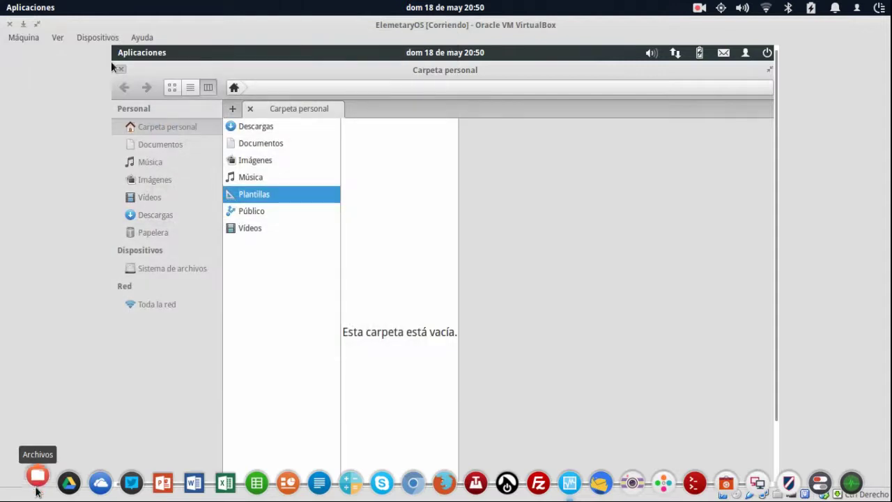
double_click(279, 32)
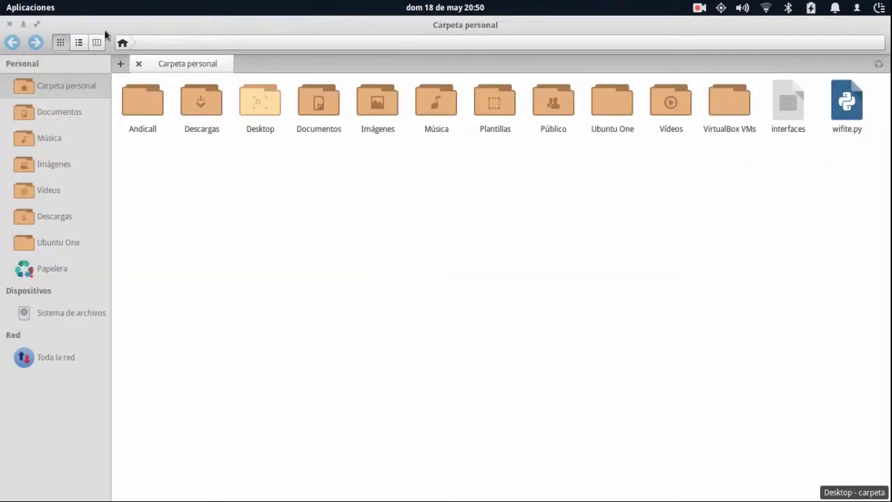
left_click(100, 41)
left_click(150, 127)
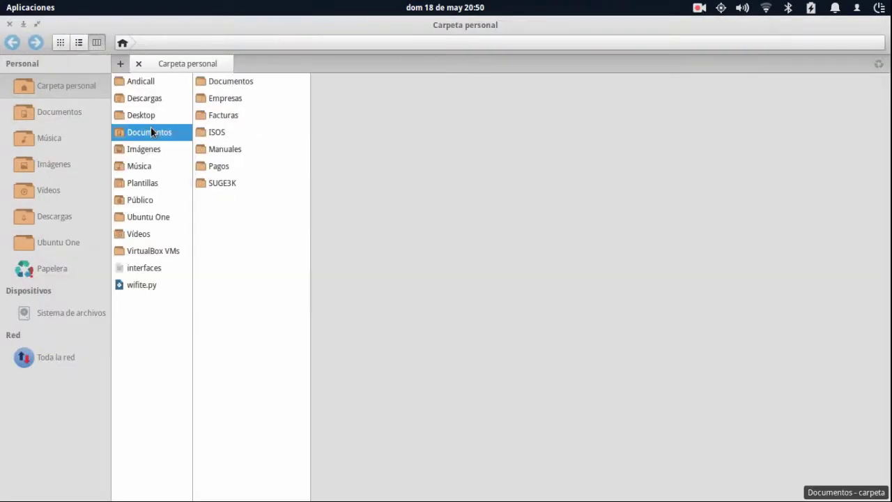
left_click(221, 183)
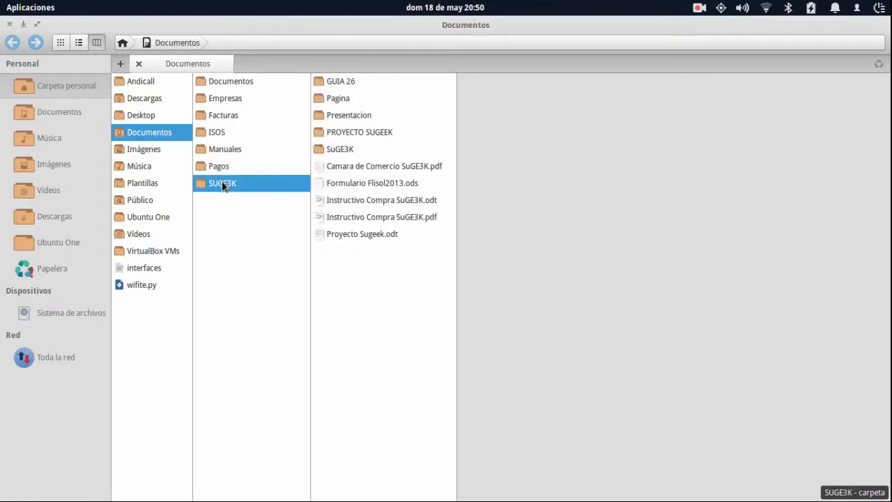
left_click(352, 84)
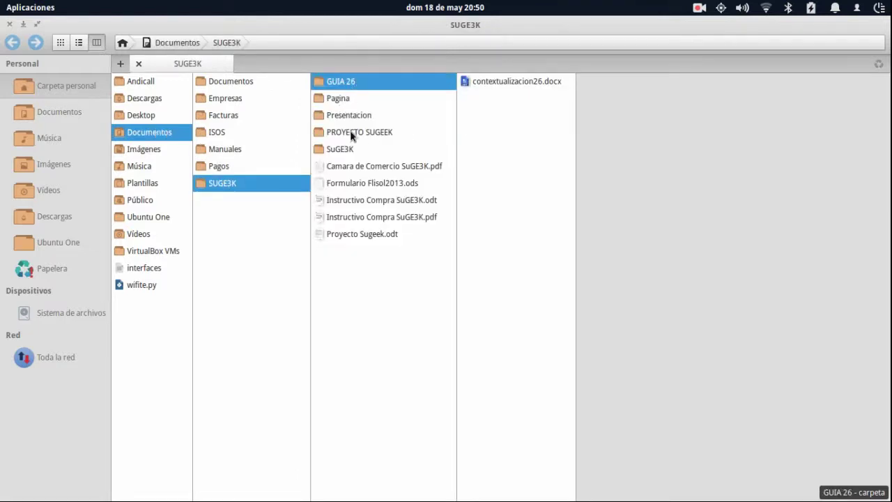
left_click(349, 132)
left_click(501, 103)
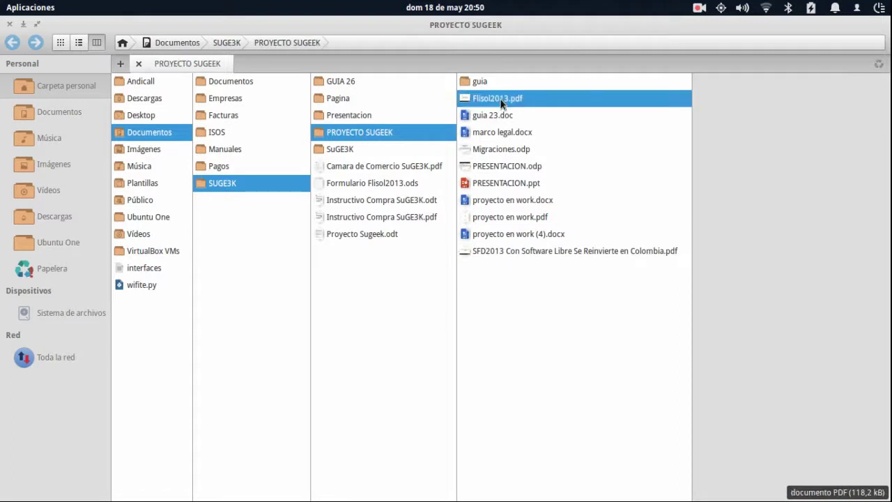
left_click(491, 83)
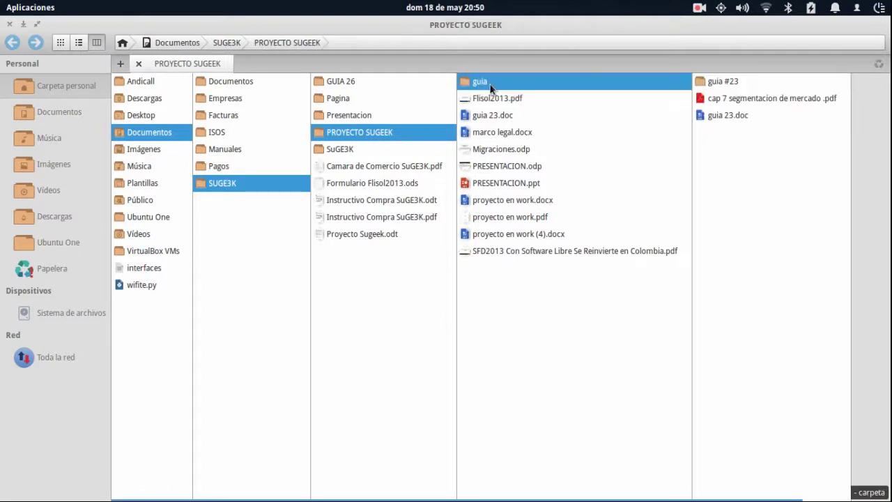
left_click(720, 83)
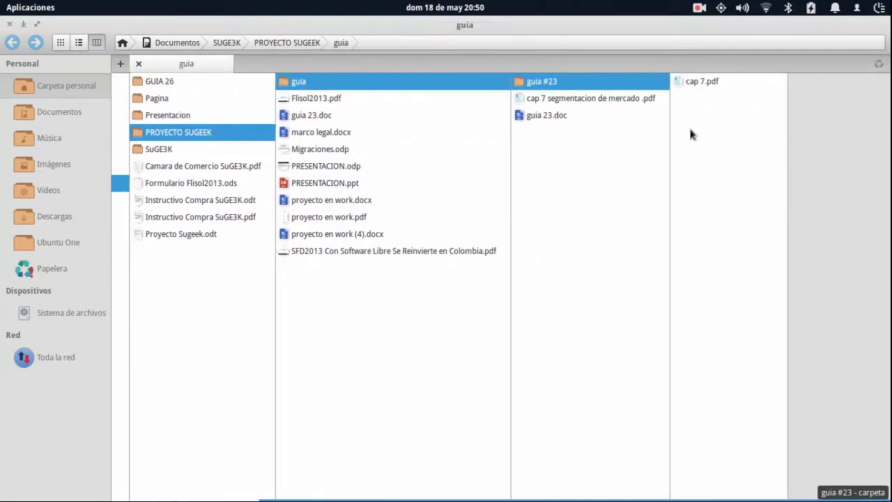
scroll(351, 230, "left", 3)
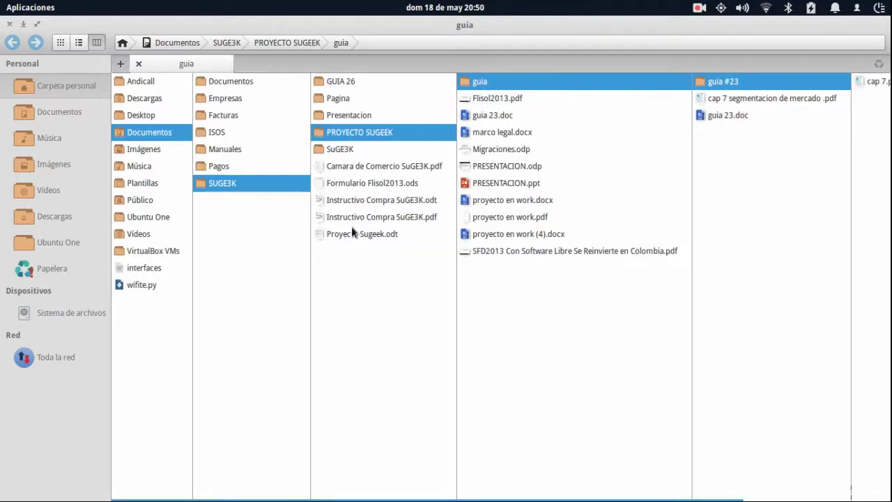
Try list and icon views on guia, open guia #23 in columns, then close its tab.
left_click(76, 43)
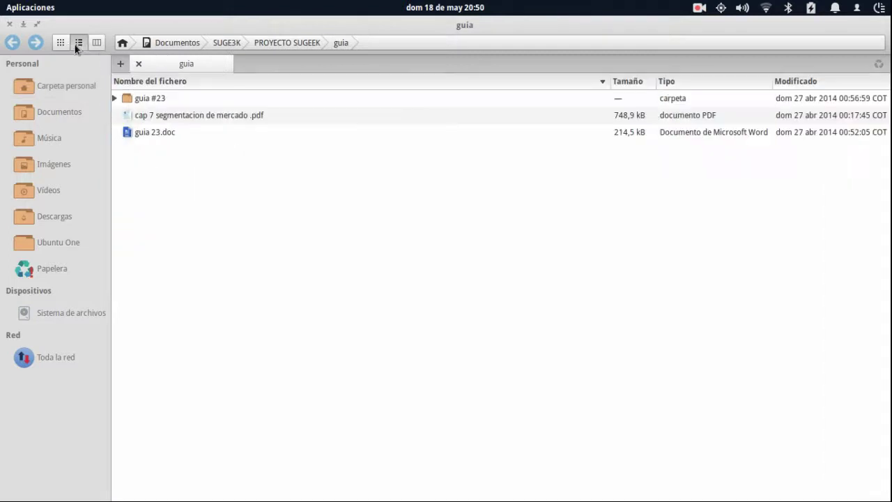
left_click(61, 42)
left_click(139, 91)
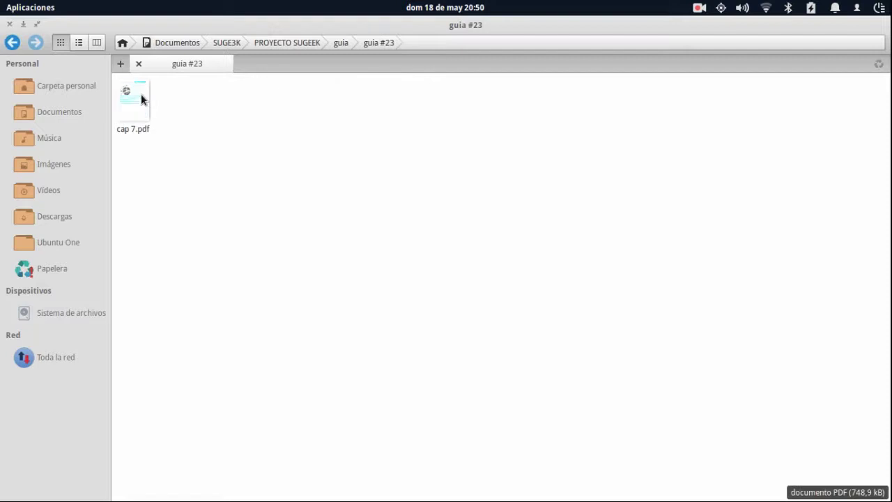
left_click(95, 43)
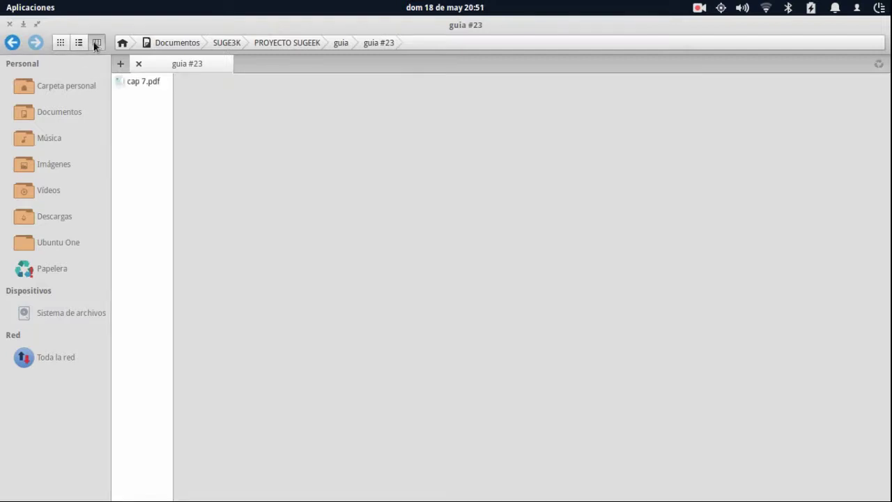
left_click(136, 63)
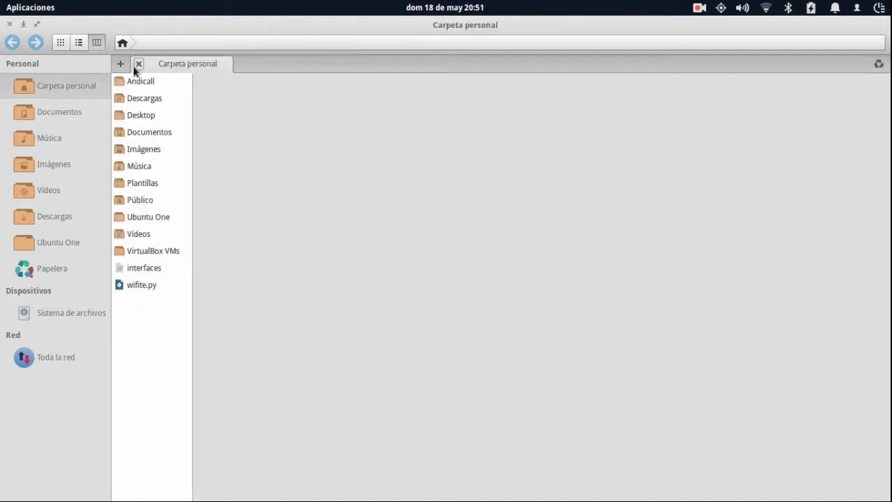
Browse Descargas, Desktop and Imágenes, open and close 31Oct2013 in a tab, then close the host window.
left_click(142, 96)
left_click(146, 115)
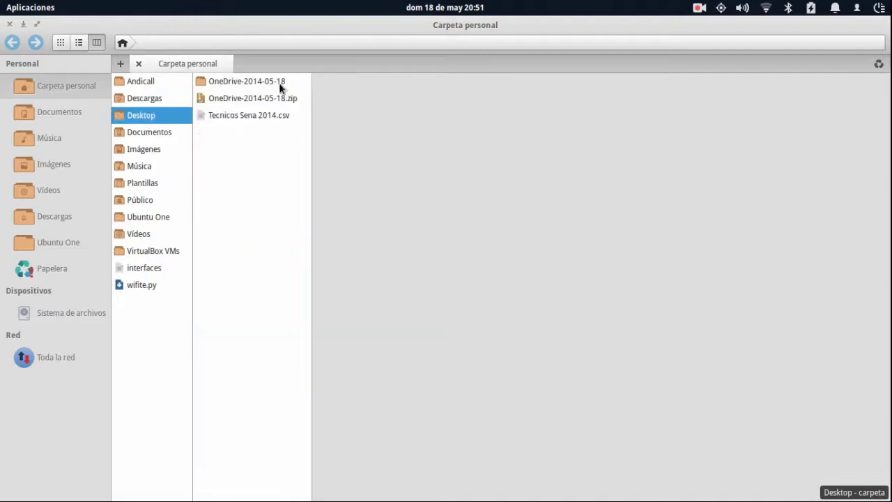
left_click(280, 84)
left_click(149, 154)
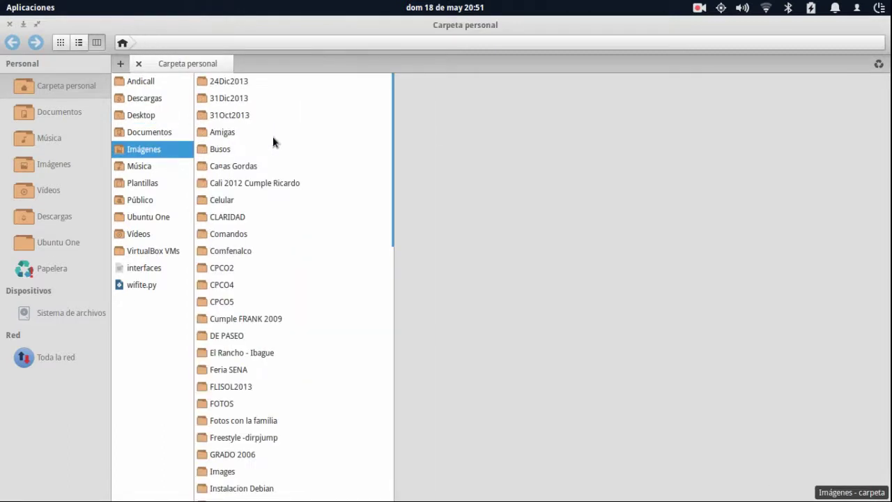
middle_click(215, 116)
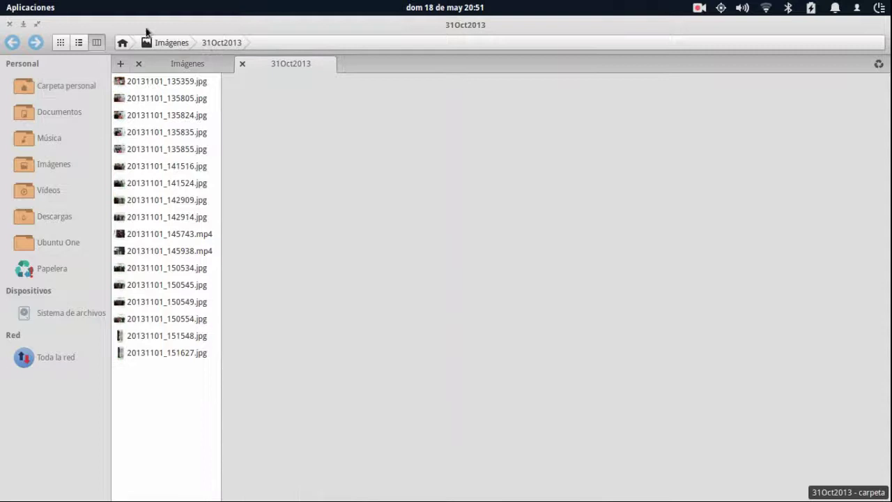
left_click(241, 63)
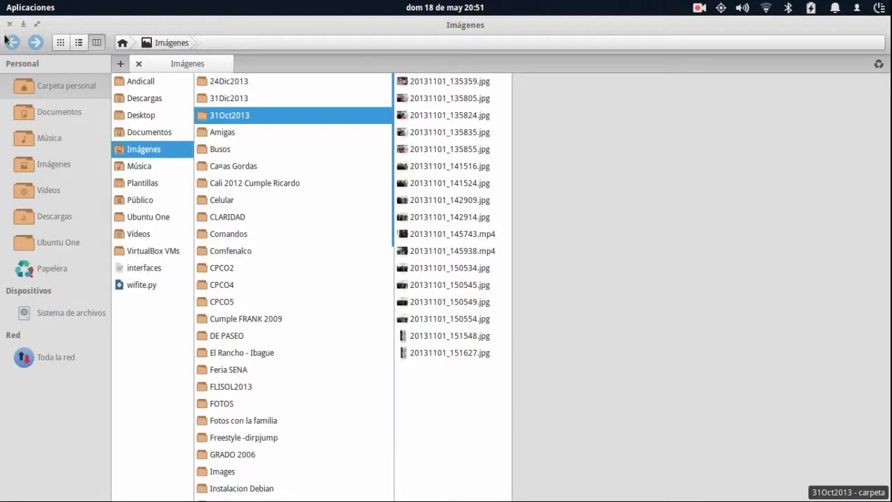
left_click(9, 23)
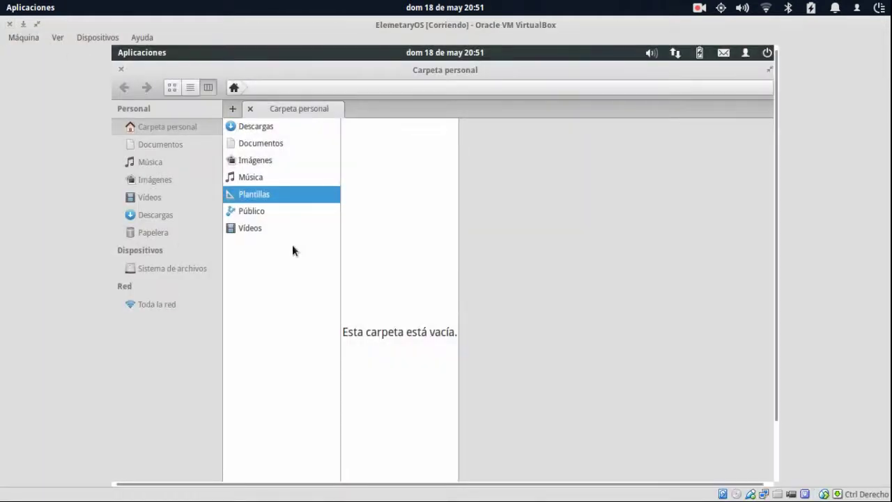
Visit Documentos, Música, Vídeos, Descargas, the trash and the file system root from the sidebar.
left_click(167, 147)
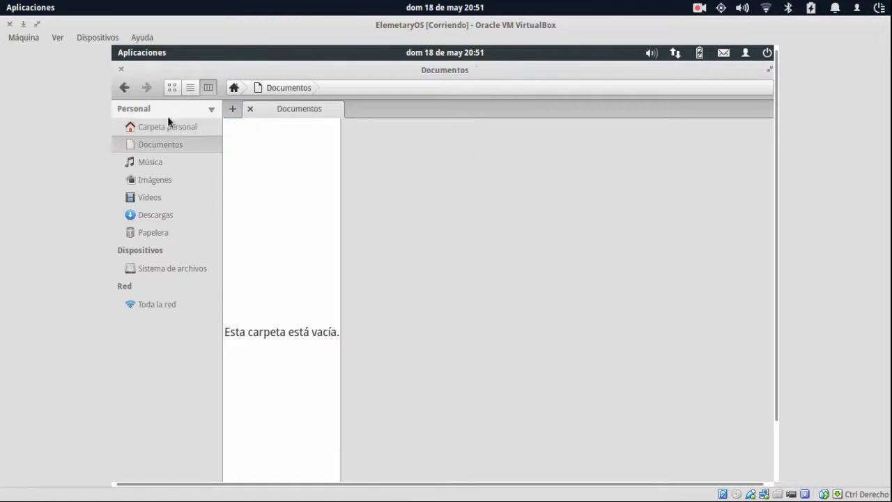
left_click(165, 165)
left_click(164, 203)
left_click(163, 217)
left_click(163, 232)
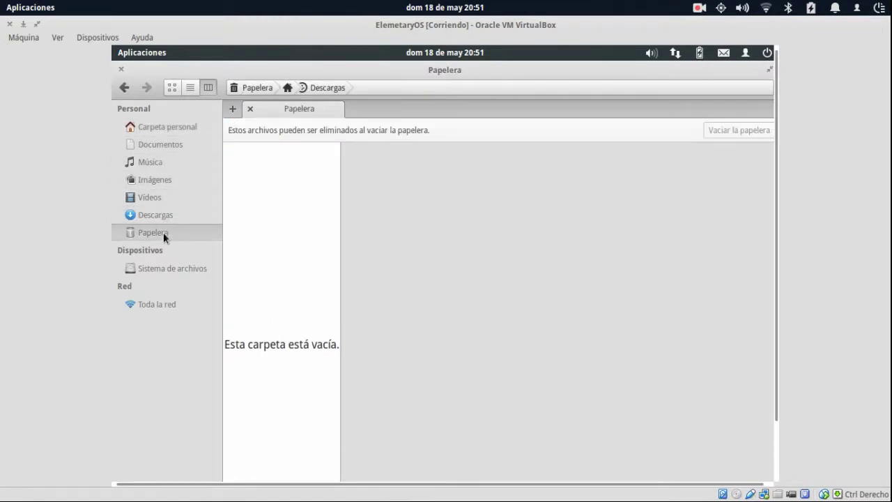
left_click(168, 268)
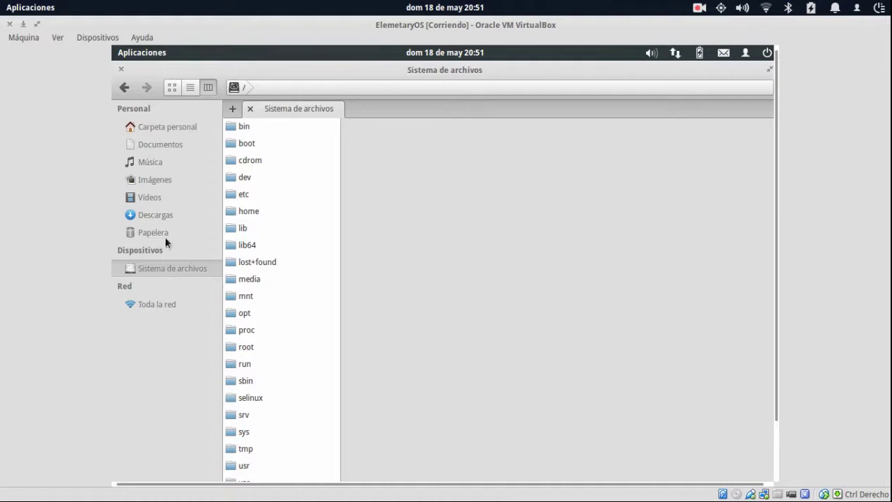
Browse Documentos, the home folder, Imágenes, Vídeos, Descargas and the empty Papelera.
left_click(155, 138)
left_click(156, 127)
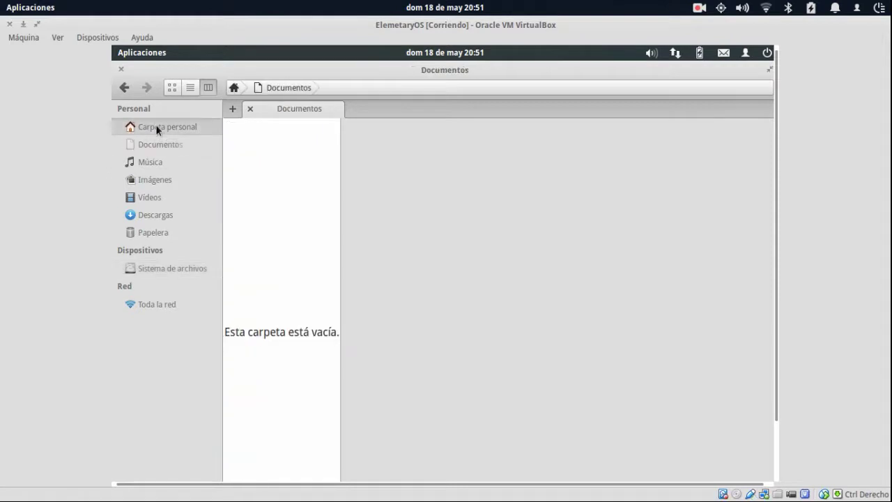
left_click(158, 177)
left_click(159, 197)
left_click(161, 214)
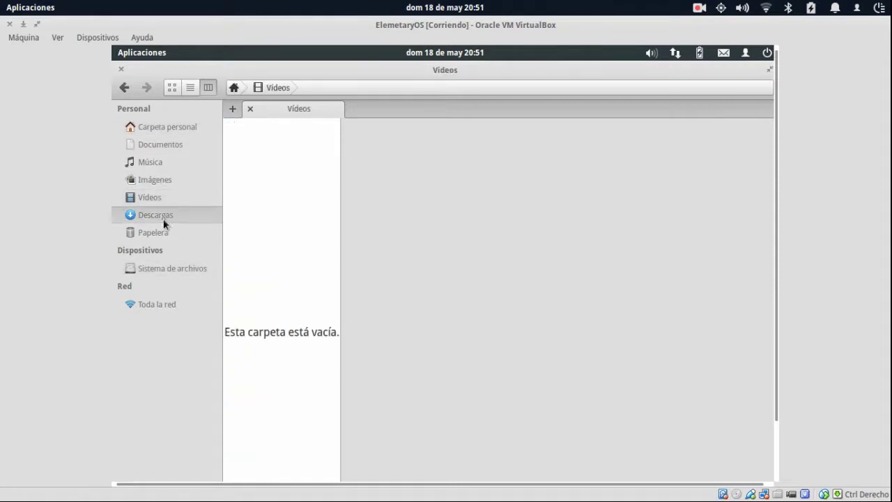
left_click(159, 232)
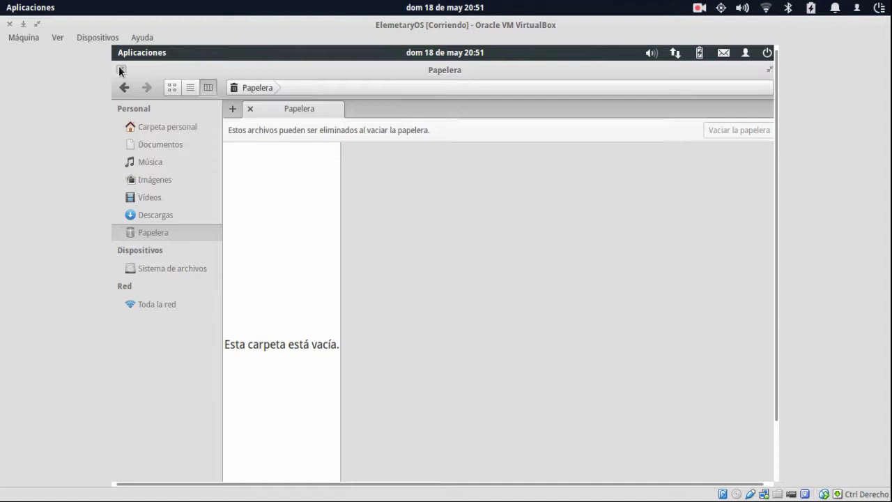
Restore, maximize and restore the Papelera window again, then close the file manager.
double_click(302, 68)
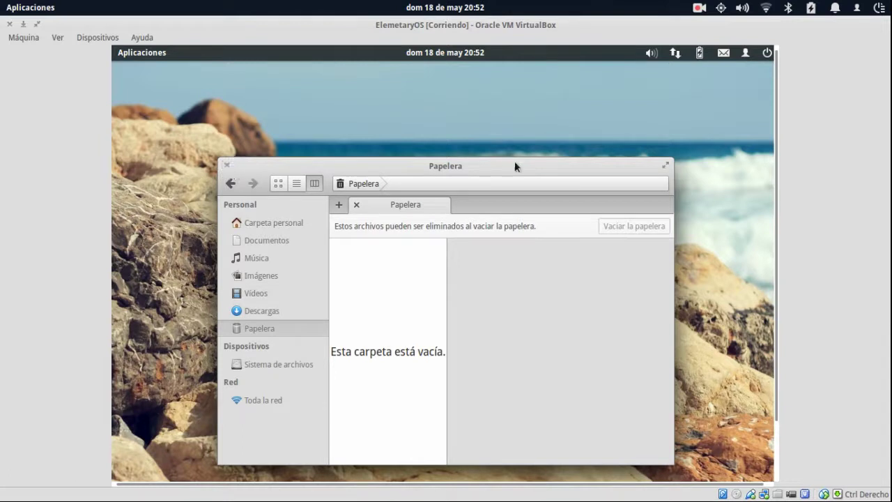
left_click(665, 166)
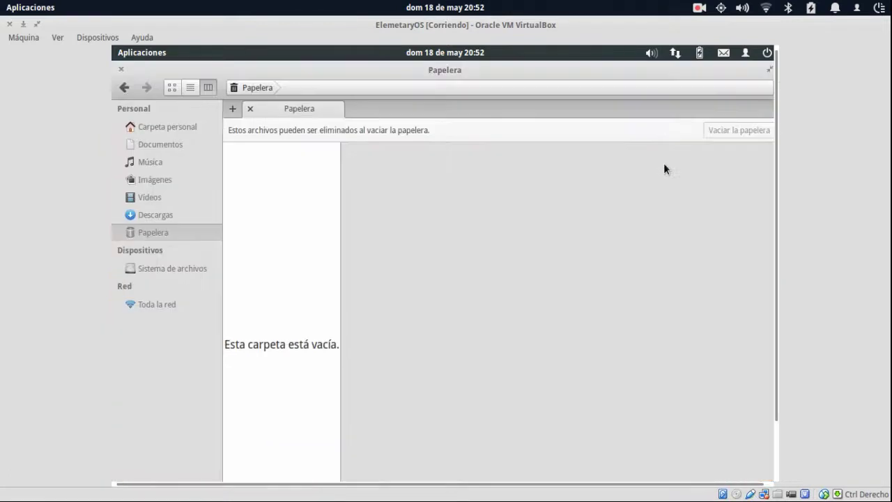
left_click(766, 71)
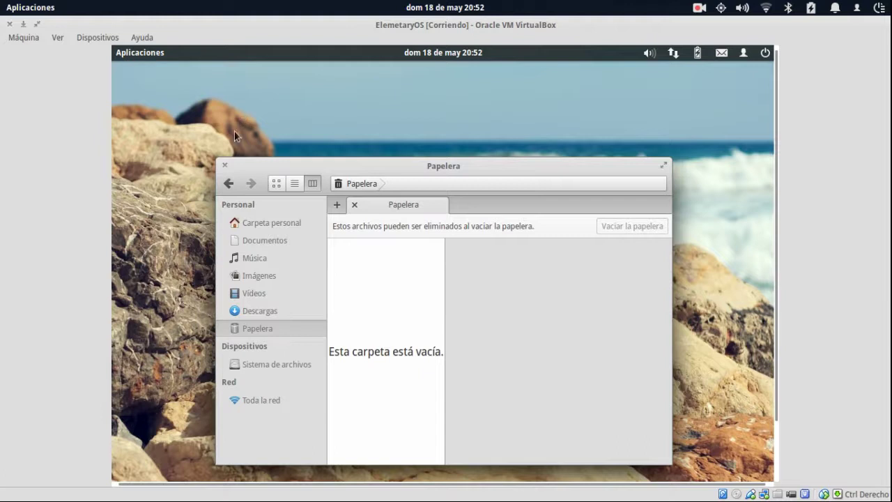
left_click(224, 165)
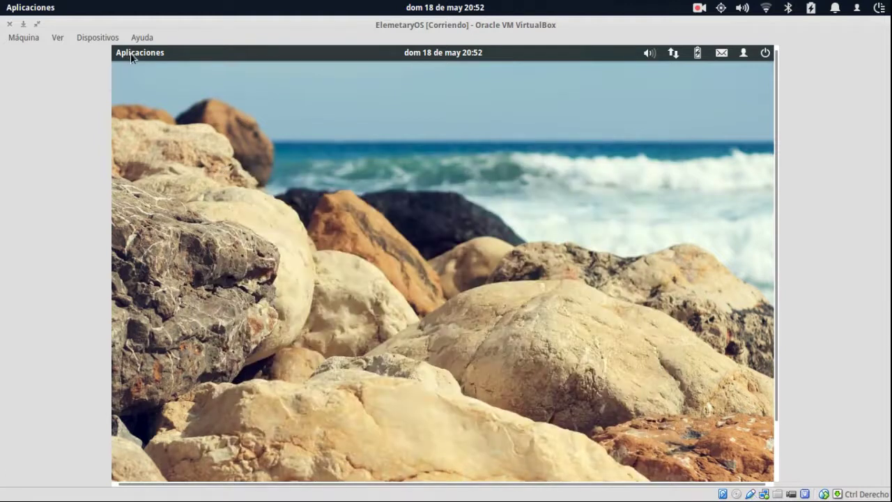
Open and dismiss the applications menu twice, scrolling the VM view down to reveal the guest dock.
left_click(130, 53)
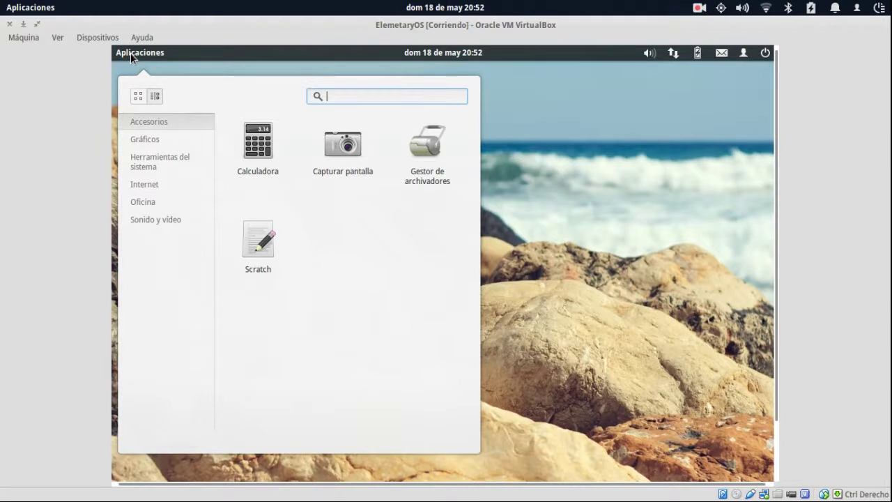
left_click(585, 163)
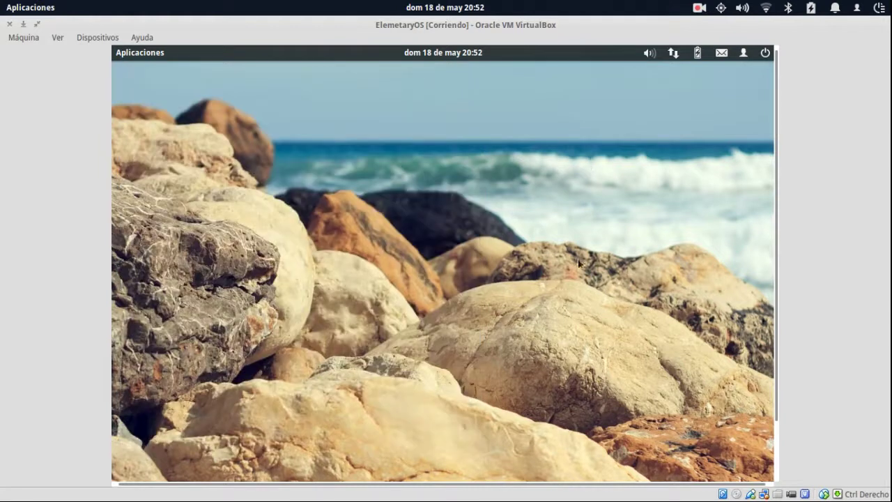
left_click_drag(774, 130, 776, 224)
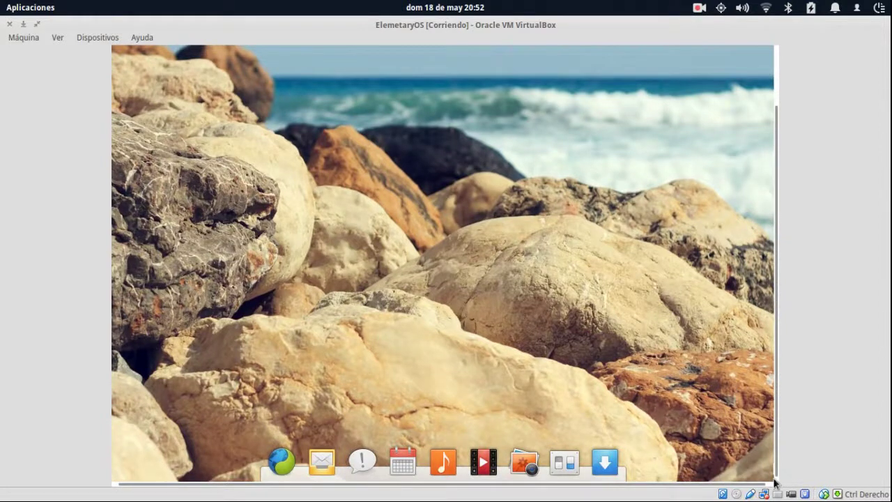
left_click_drag(776, 424, 776, 137)
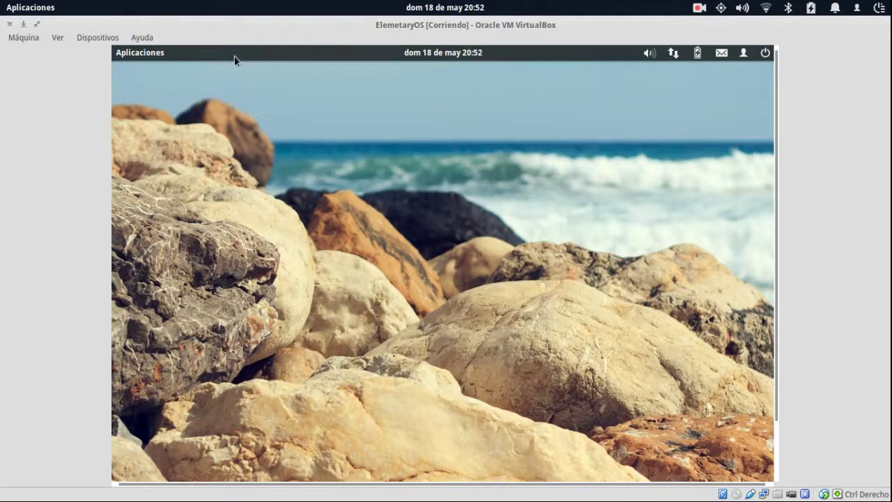
left_click(154, 52)
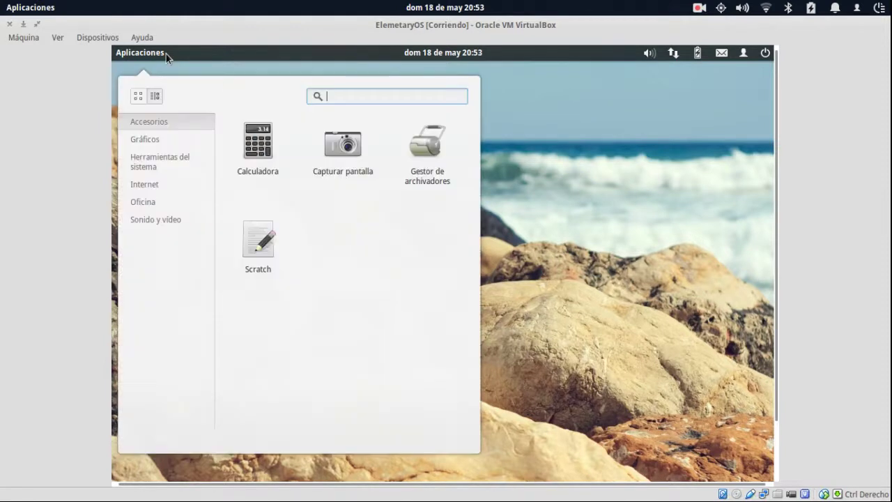
left_click(576, 158)
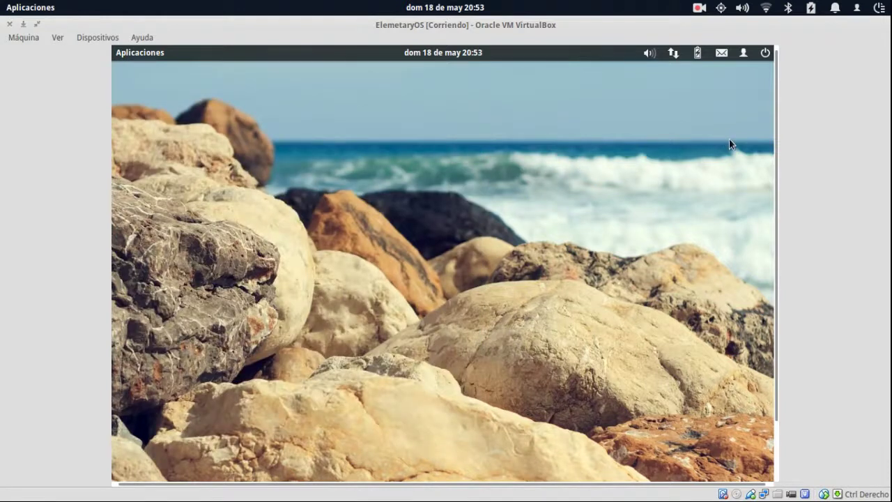
left_click_drag(775, 133, 775, 223)
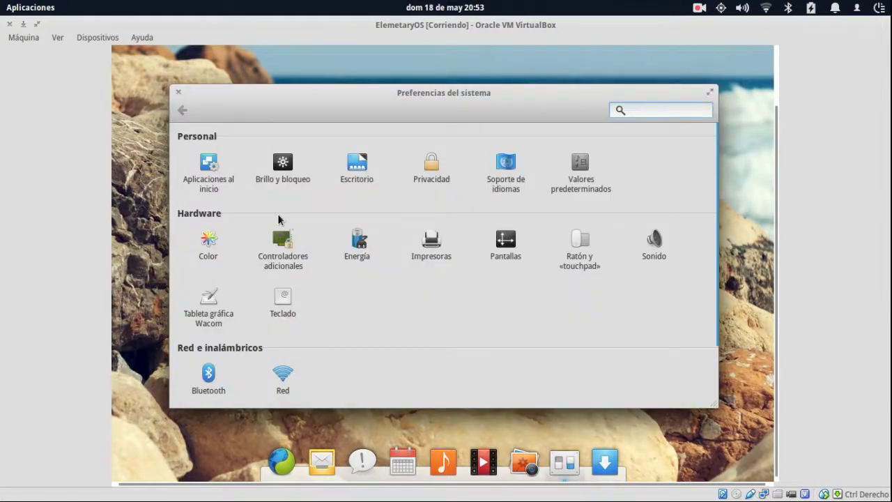
Try the purple and snowy-branches wallpapers, settling on the grass and yellow leaf wallpaper.
left_click(357, 161)
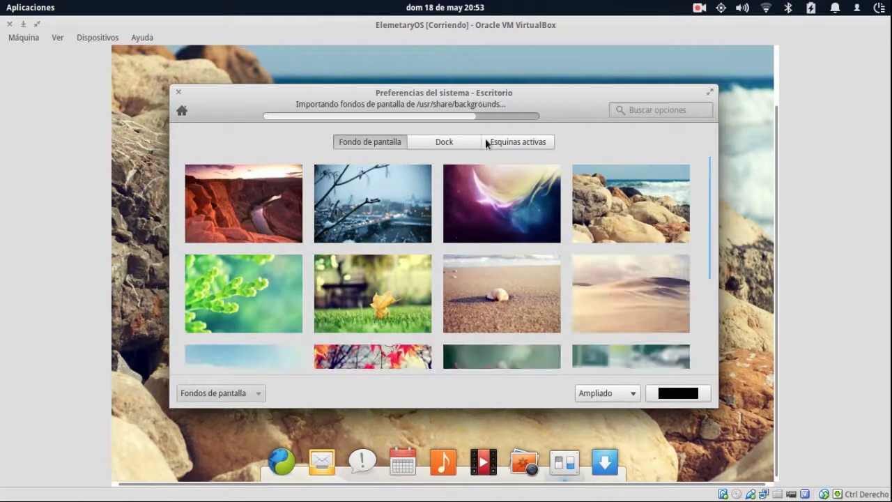
left_click(449, 220)
left_click(345, 209)
left_click(393, 297)
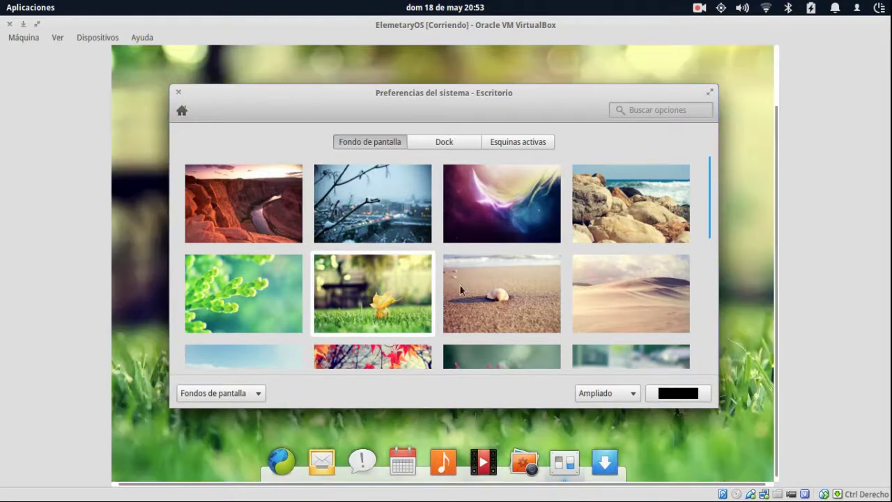
Set the dock to Grande icon size, automatic hiding and the Transparent theme.
left_click(440, 145)
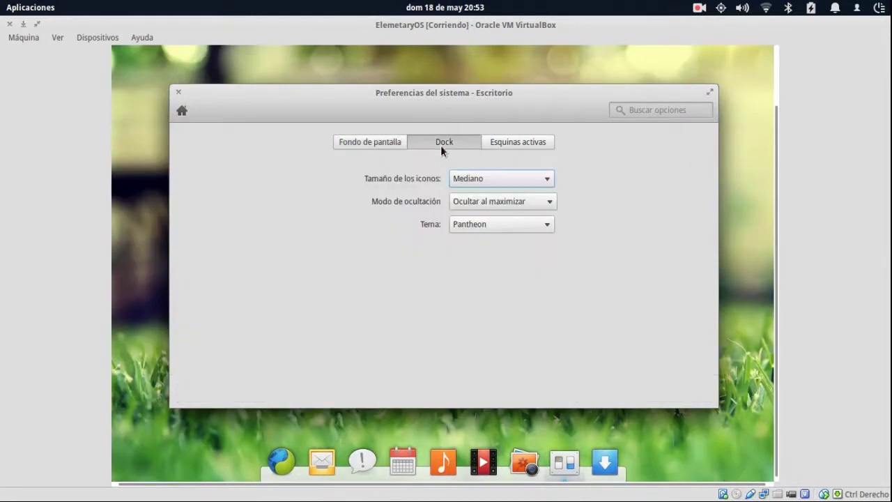
left_click(517, 180)
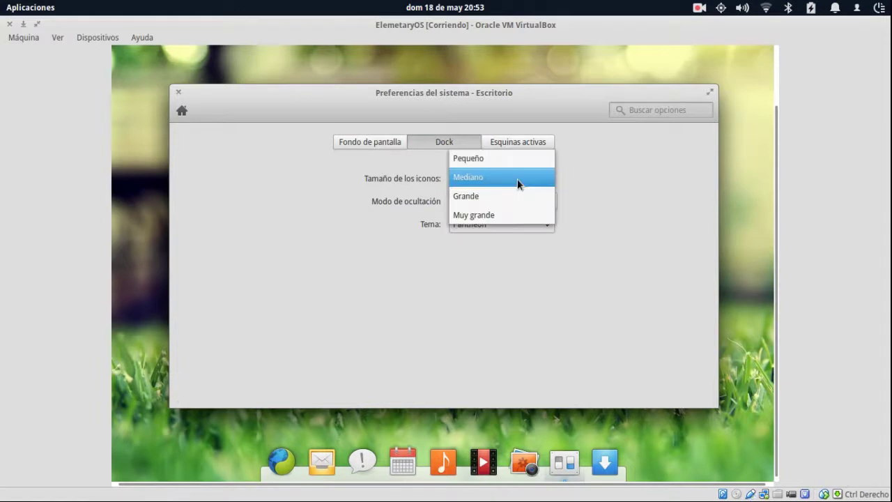
left_click(514, 196)
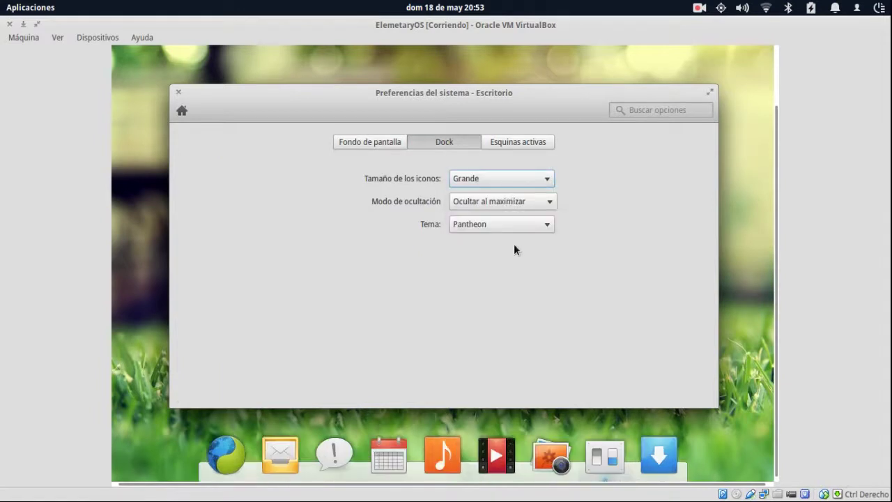
left_click(511, 201)
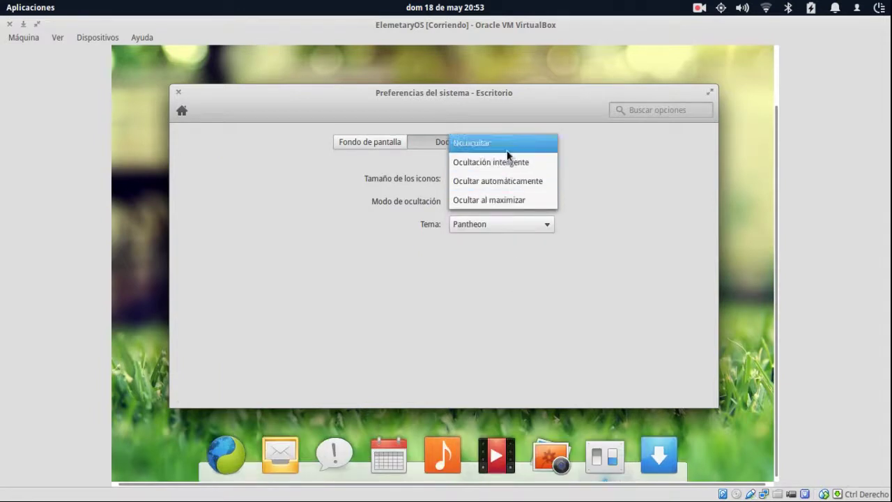
left_click(513, 183)
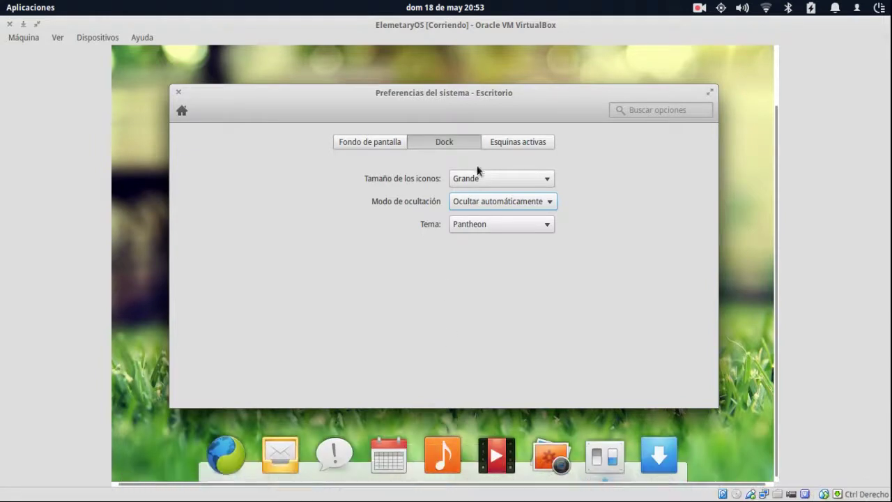
left_click(488, 228)
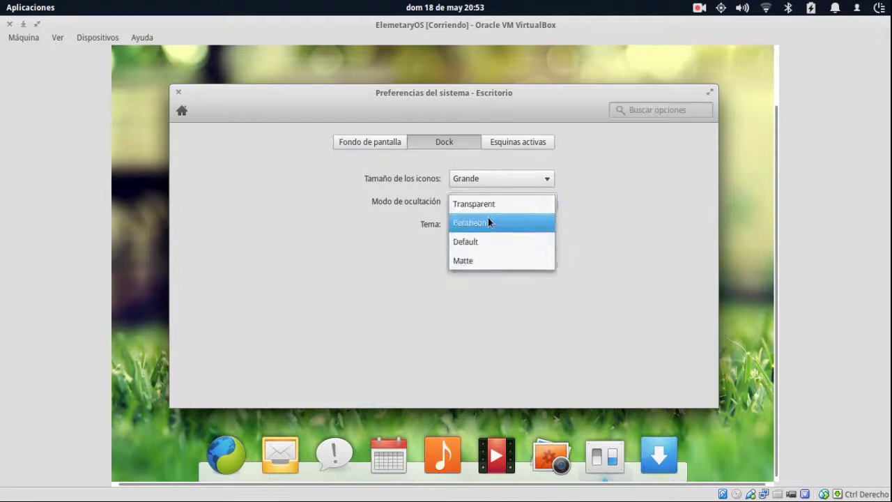
left_click(489, 206)
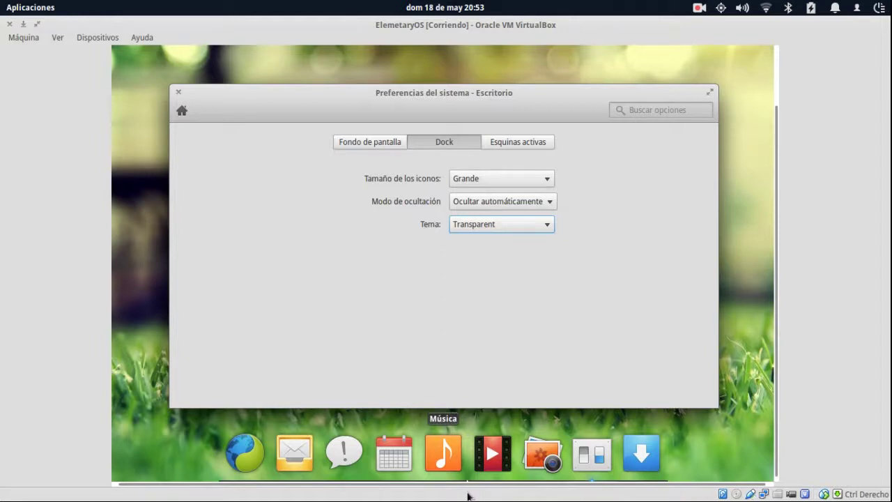
left_click(495, 142)
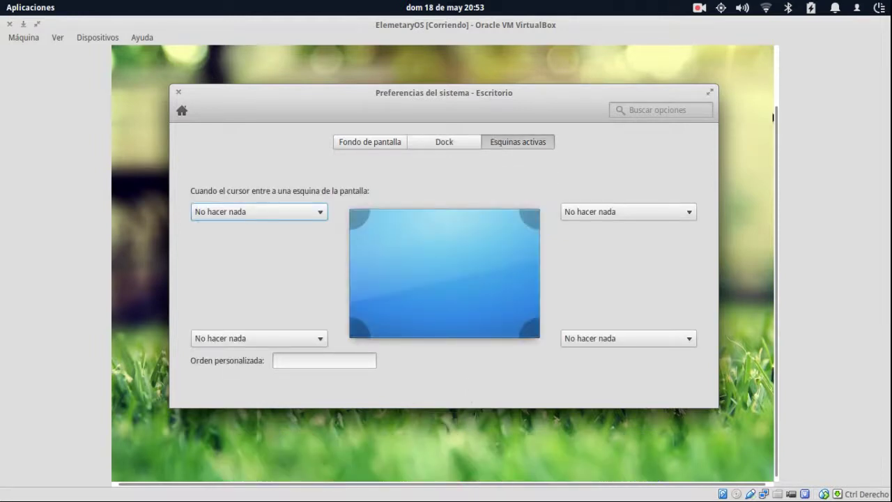
Bring the VM window back to the front via the host's window overview.
mouse_move(891, 0)
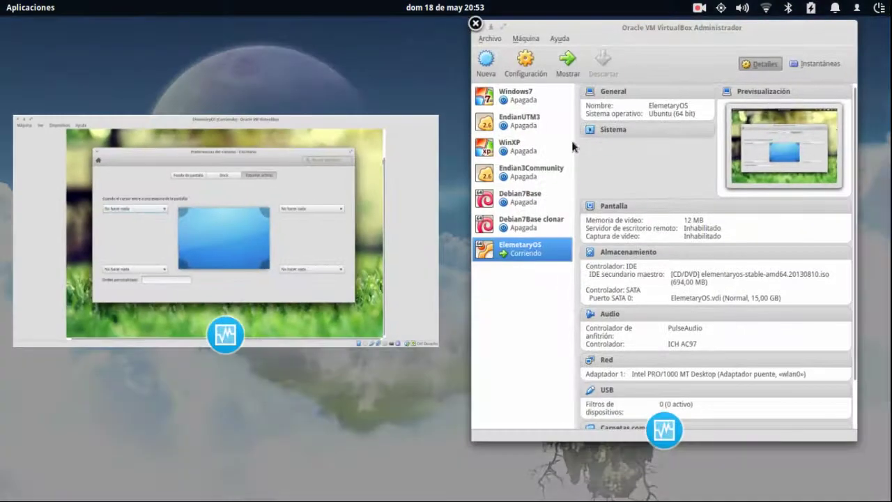
left_click(206, 197)
left_click(206, 197)
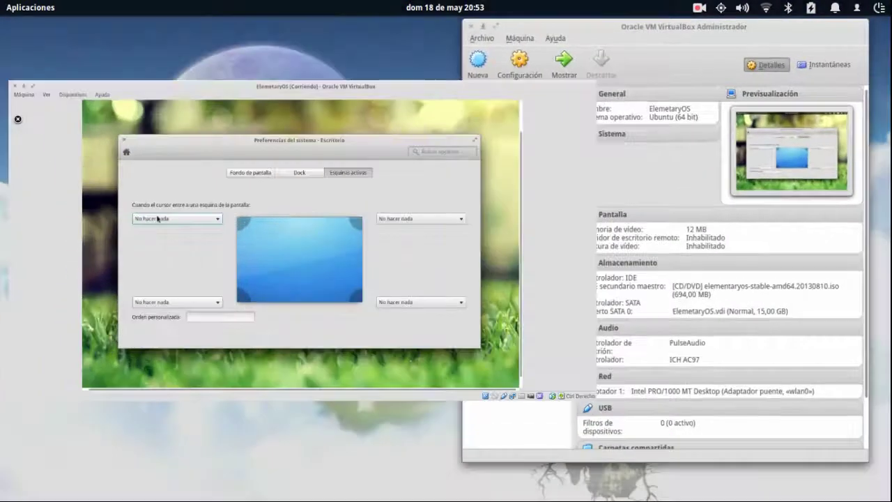
key("super+s")
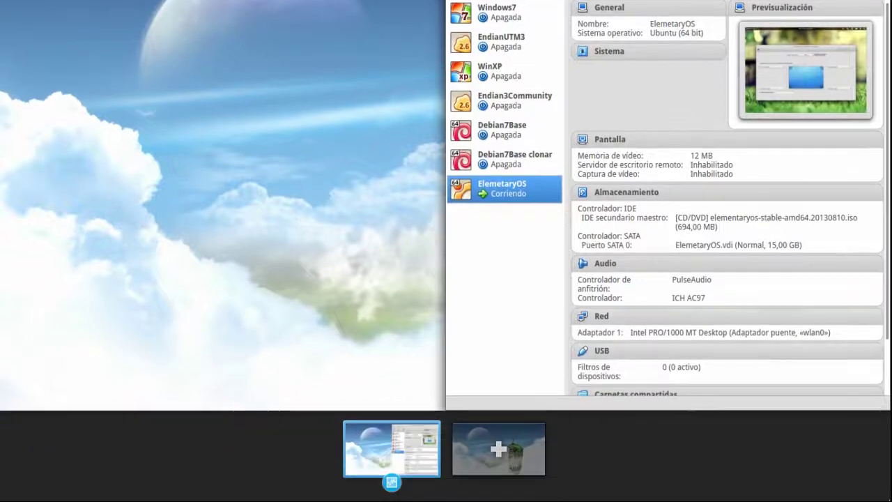
left_click(284, 282)
key("super+w")
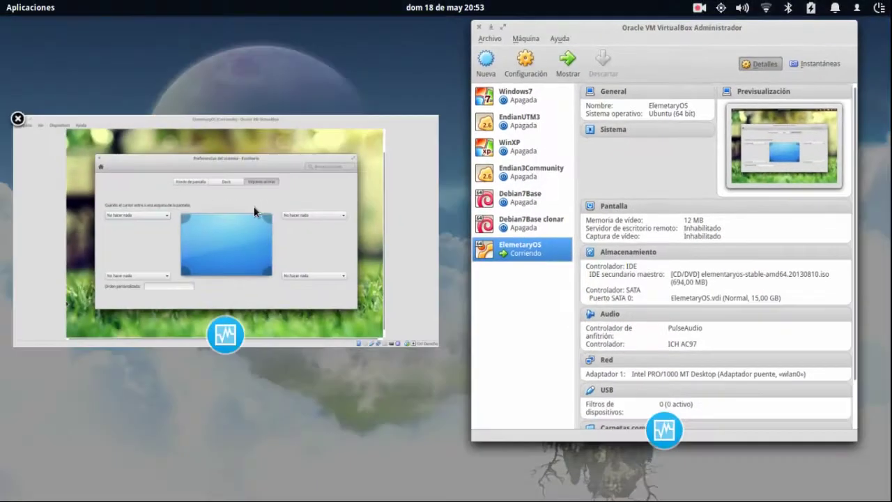
left_click(254, 205)
Set the top-left hot corner to Minimizar la ventana actual and test it by minimizing and restoring.
left_click(296, 225)
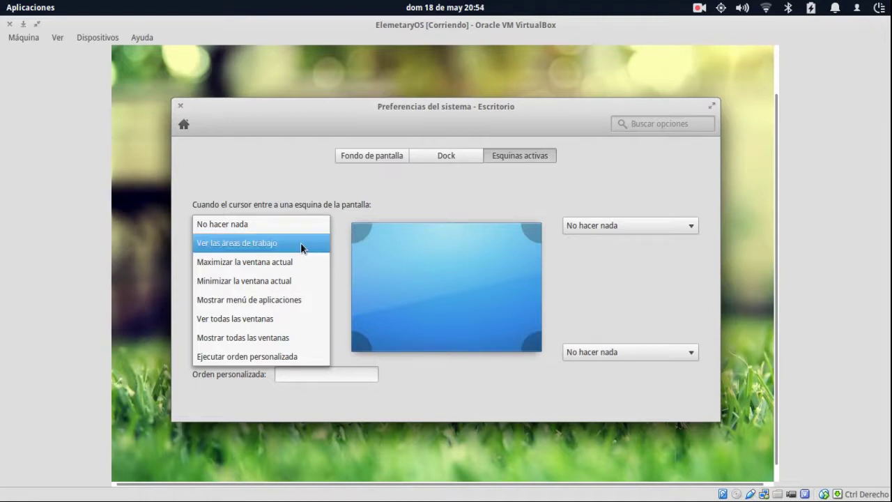
left_click(293, 279)
mouse_move(0, 0)
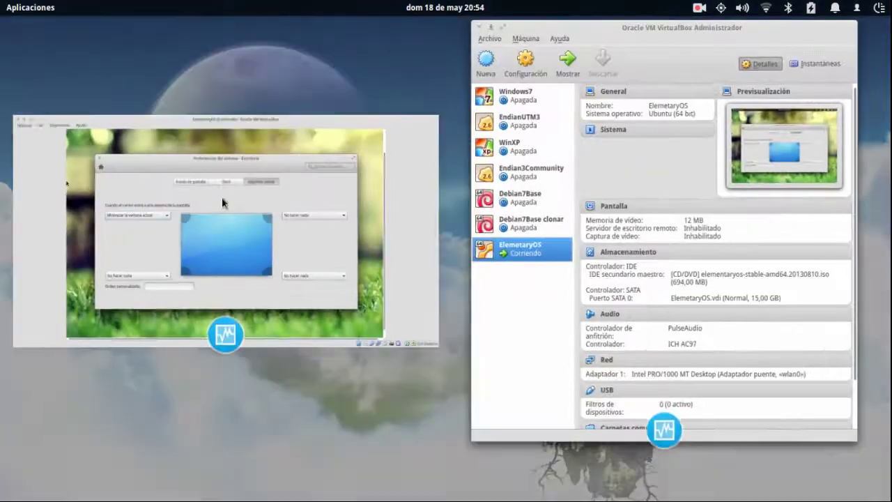
left_click(238, 220)
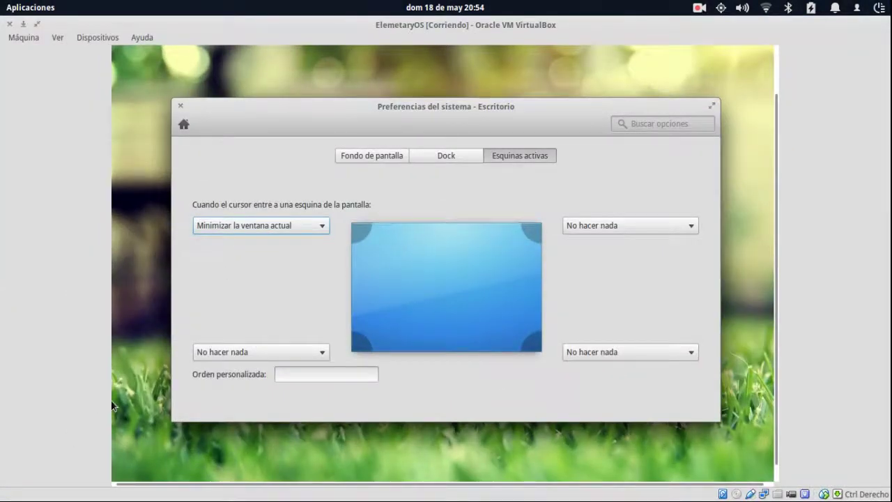
left_click(23, 23)
mouse_move(0, 0)
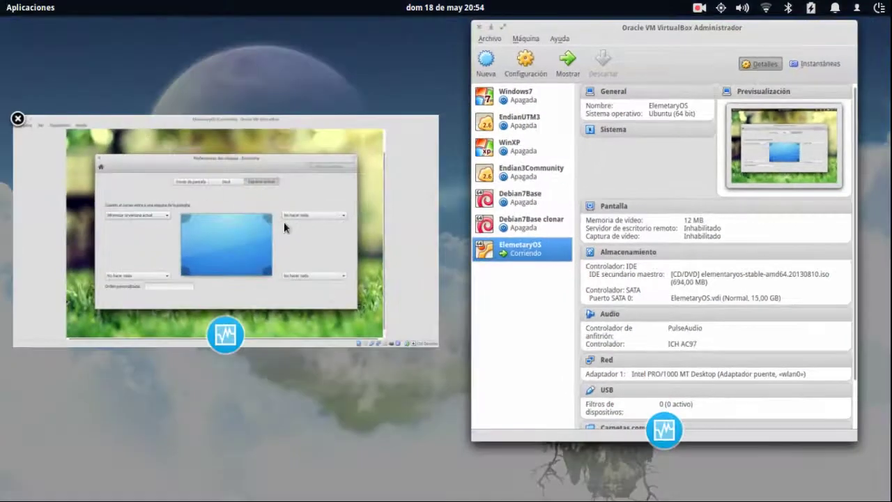
left_click(283, 222)
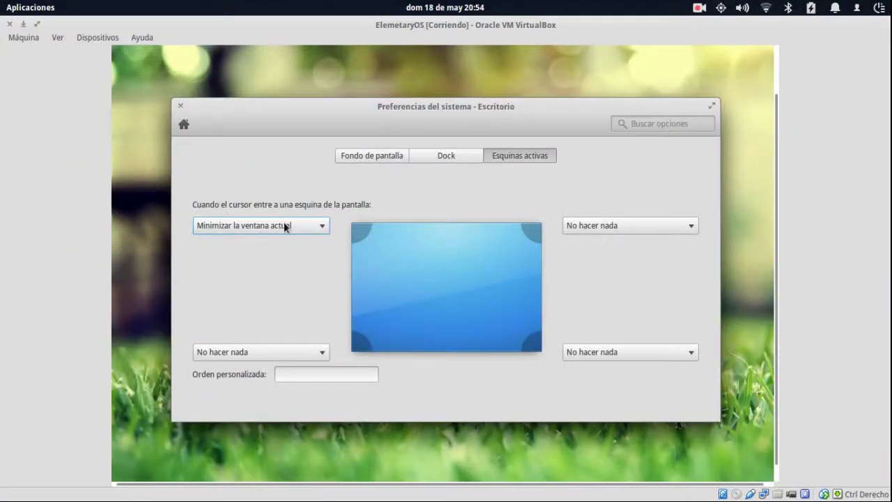
left_click(306, 352)
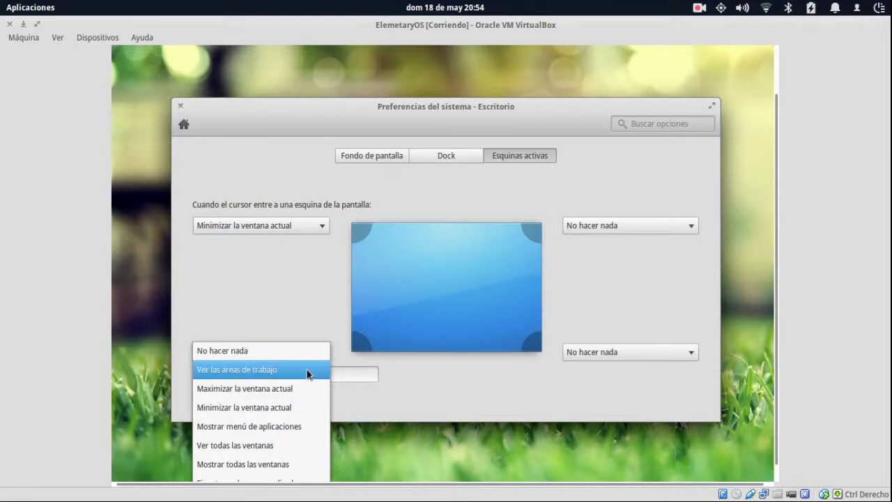
Set the bottom-left hot corner to Mostrar todas las ventanas.
left_click(293, 445)
left_click(634, 227)
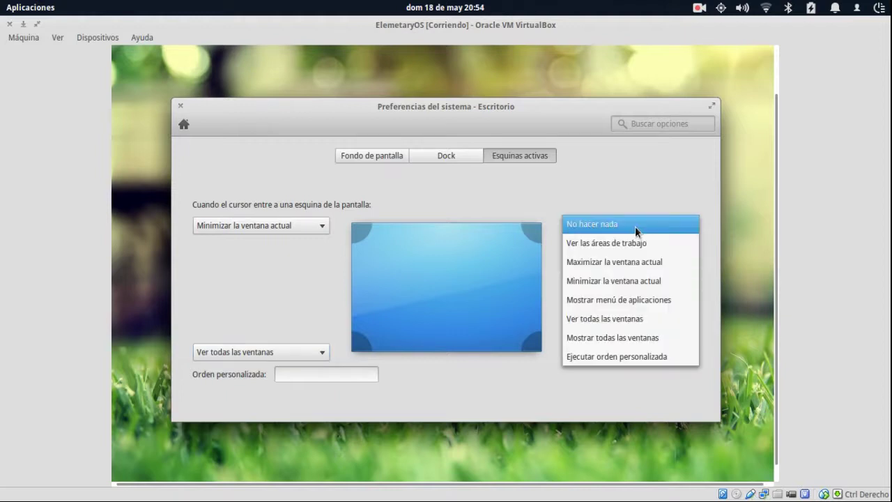
left_click(289, 346)
left_click(289, 350)
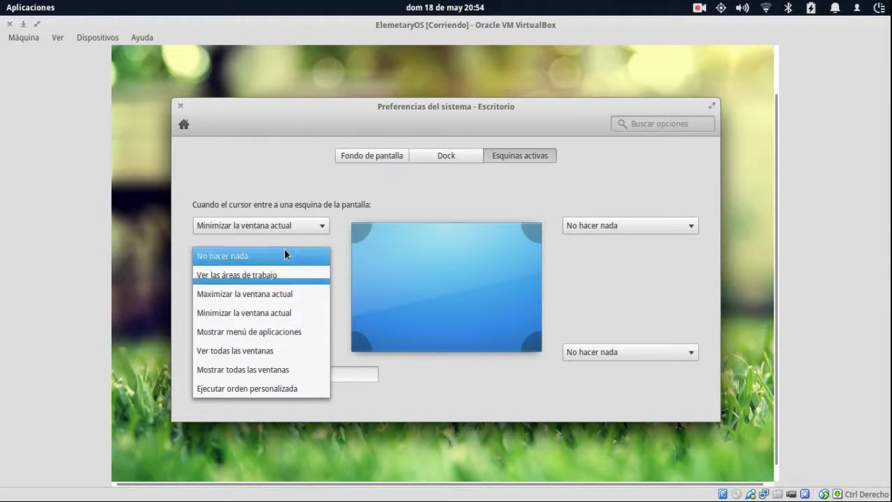
left_click(285, 372)
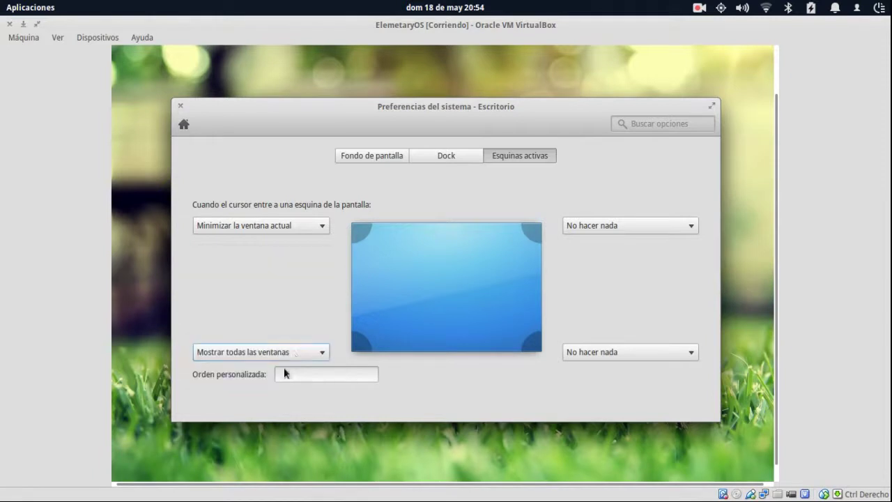
Set top-right to Mostrar todas las ventanas and bottom-right to Ver las áreas de trabajo, then close preferences.
left_click(612, 226)
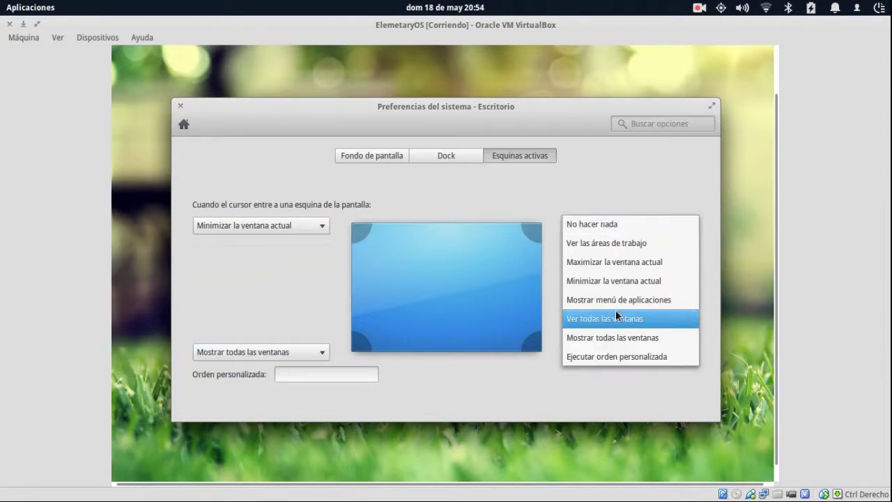
left_click(613, 334)
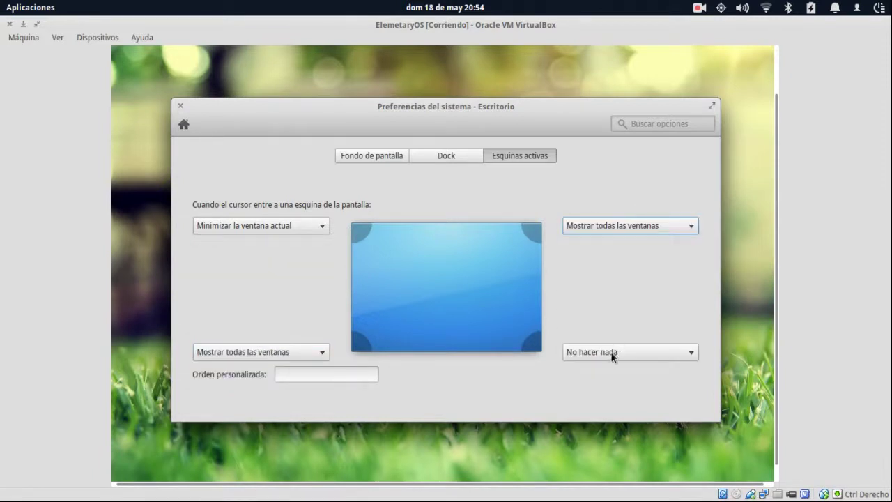
left_click(611, 354)
left_click(608, 363)
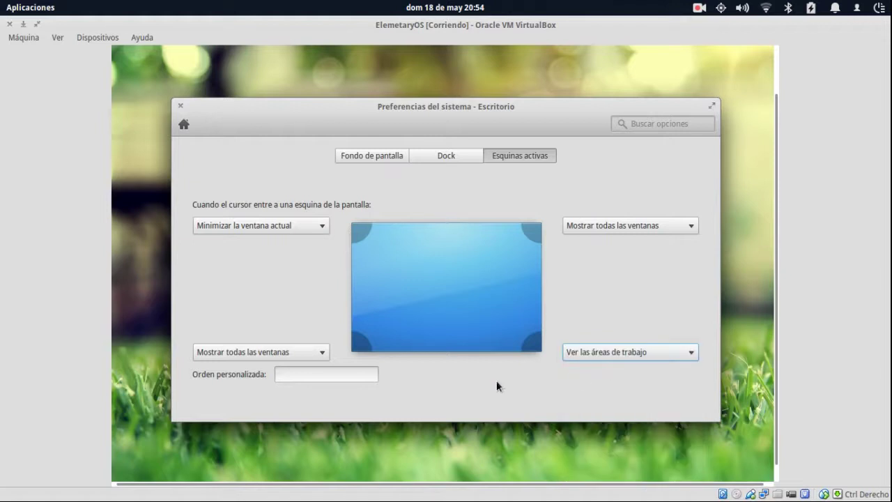
left_click(572, 354)
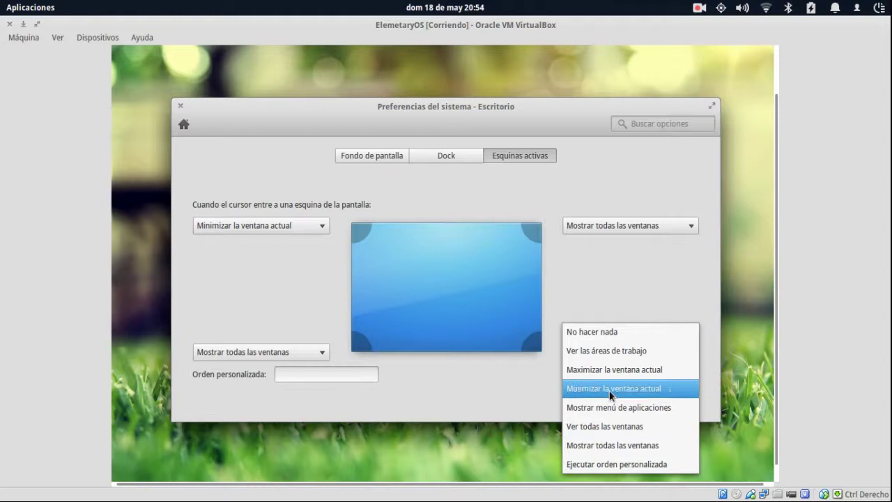
left_click(624, 351)
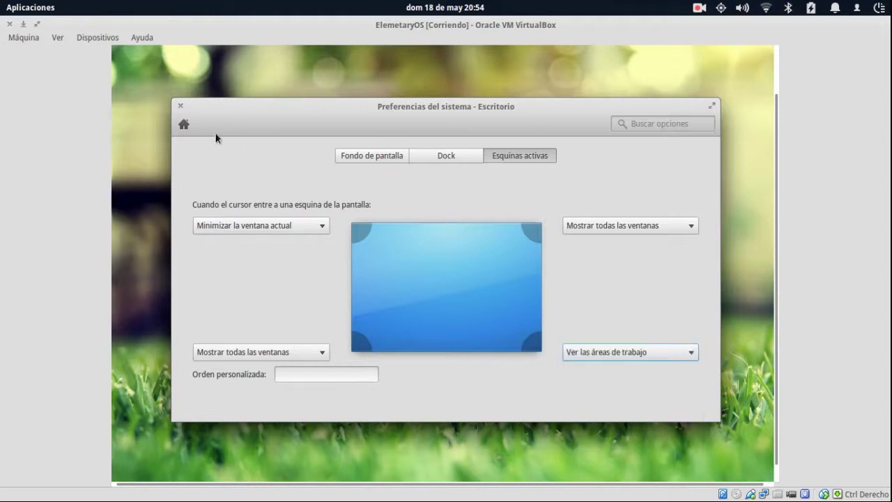
left_click(179, 105)
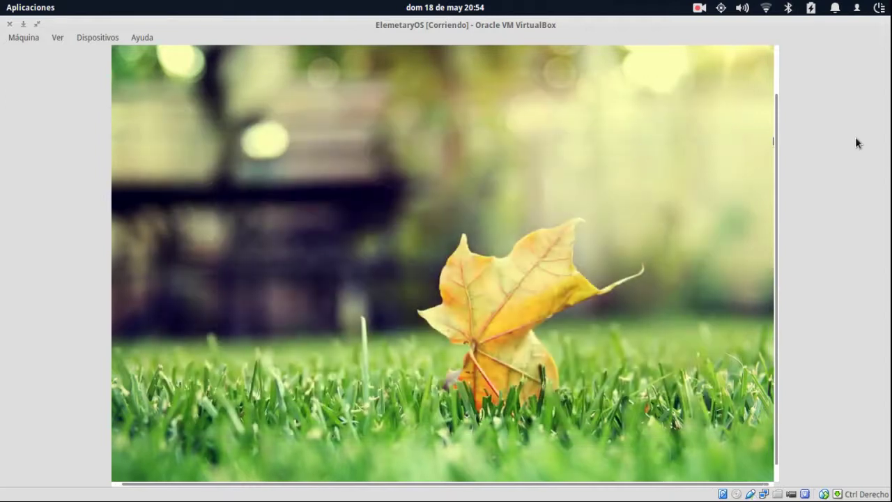
Launch Calculadora and the Scratch text editor from the applications menu, nudging Scratch's window right.
left_click_drag(775, 146, 787, 65)
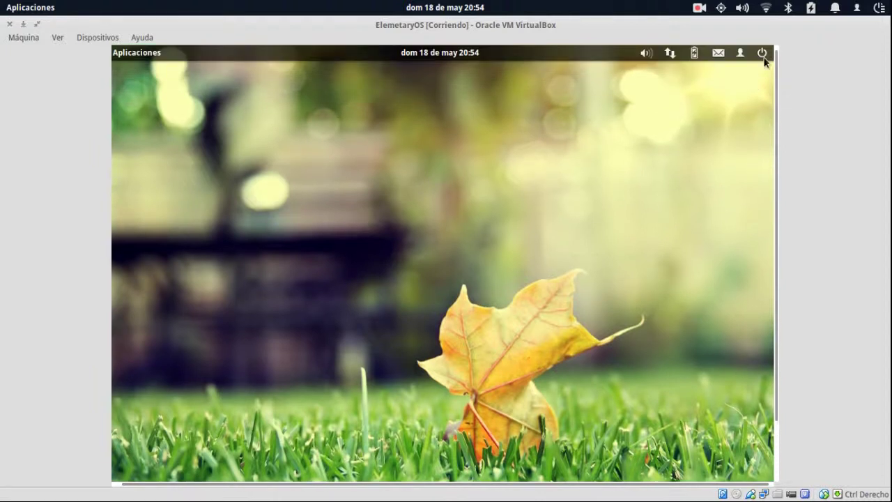
left_click(143, 54)
left_click(252, 159)
left_click(143, 56)
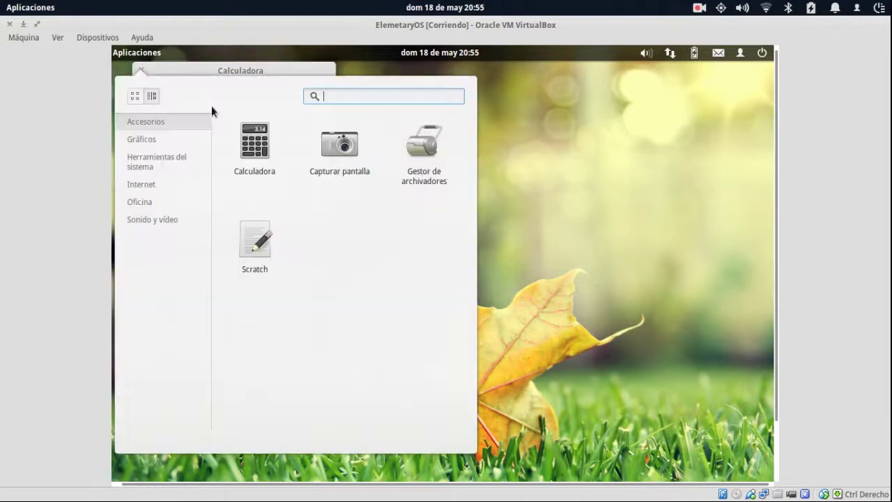
left_click(257, 245)
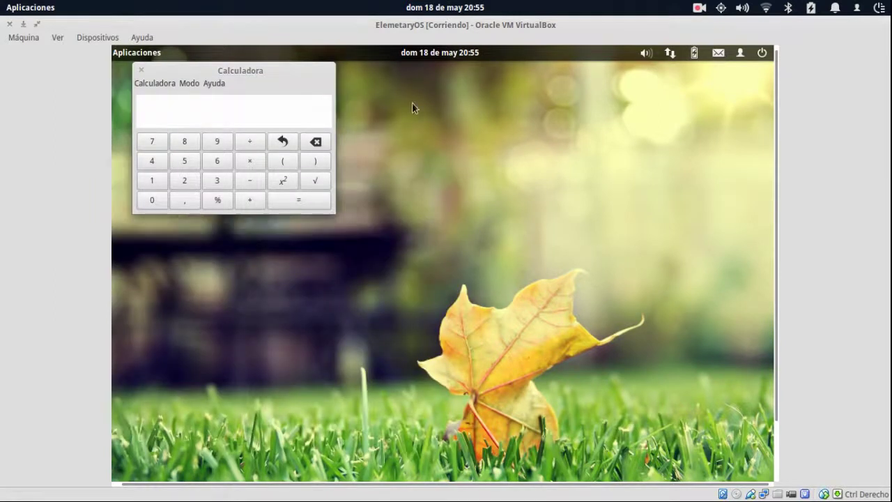
left_click_drag(457, 127, 510, 89)
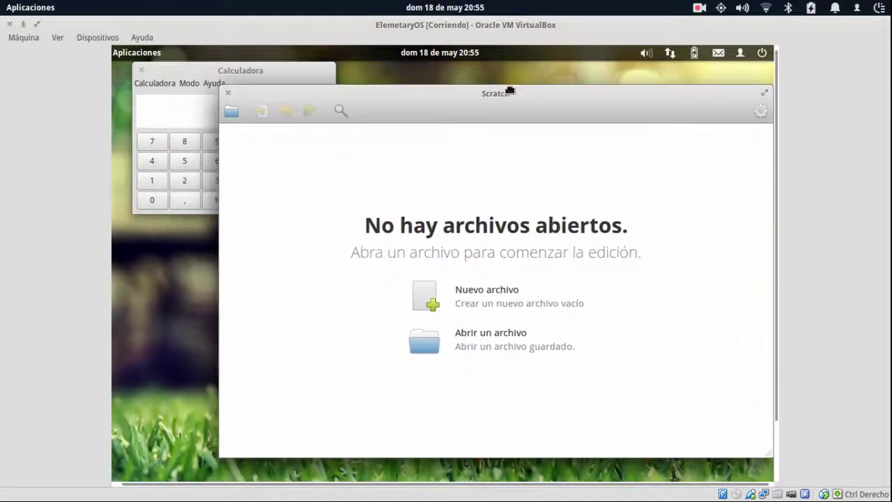
left_click(149, 55)
left_click(149, 55)
Close the Scratch editor and Calculadora windows with Ctrl+Q, leaving the empty leaf desktop.
key("ctrl+q")
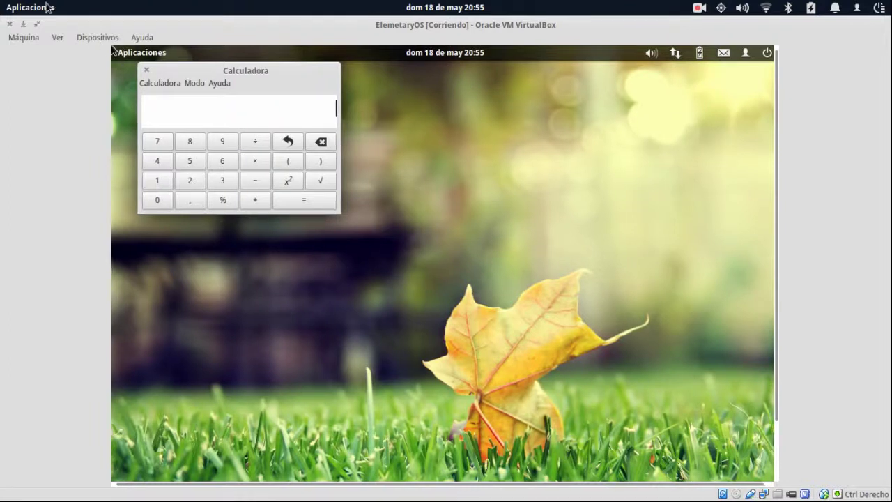
key("ctrl+q")
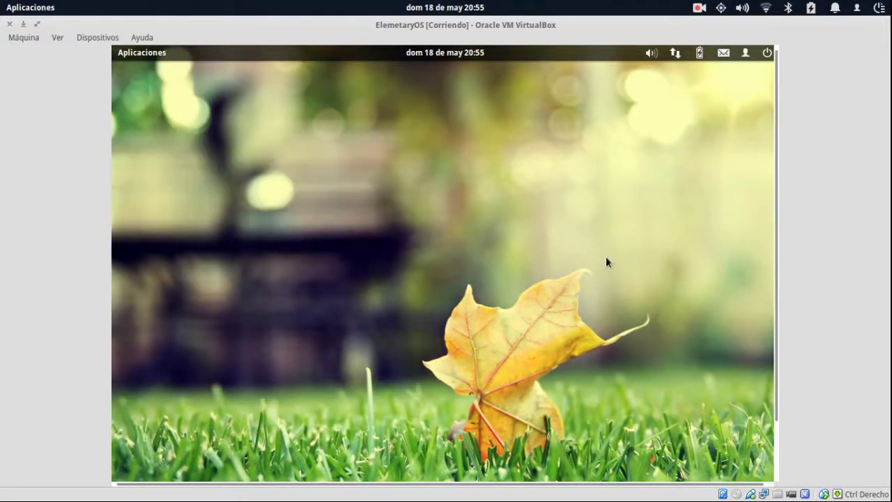
left_click_drag(774, 229, 772, 334)
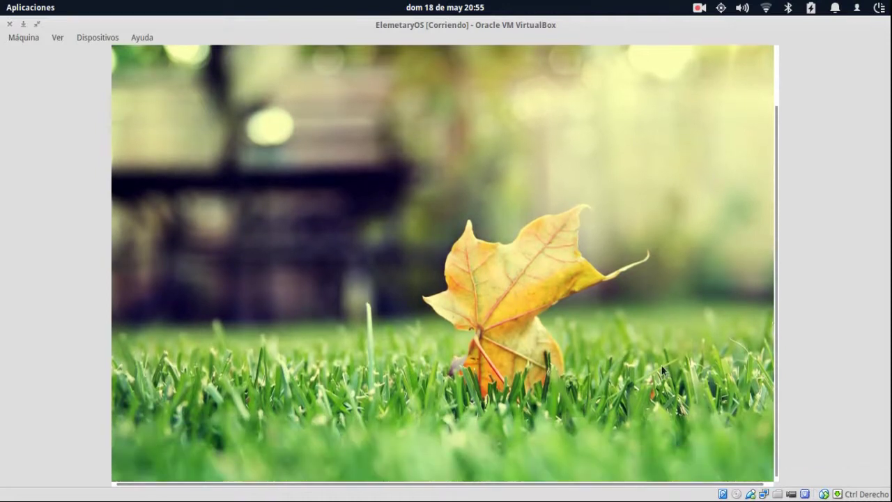
mouse_move(466, 491)
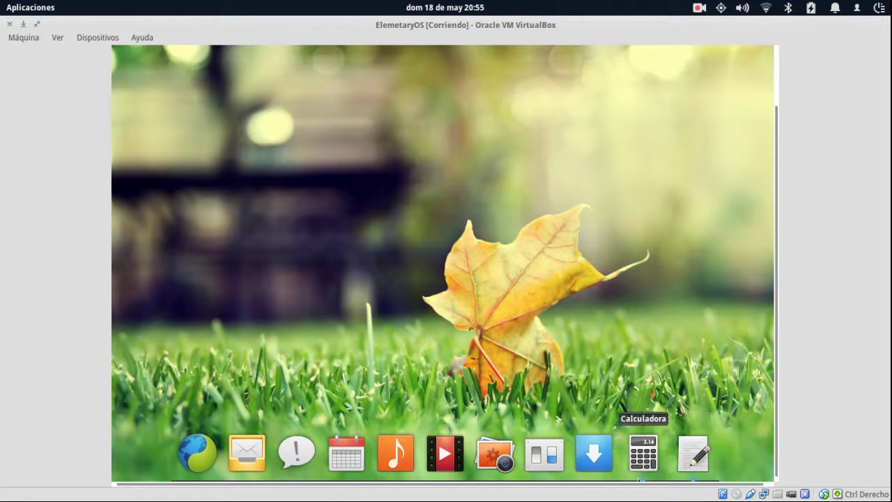
Insert the Guest Additions CD image from Dispositivos and stop the screen recording.
left_click(93, 37)
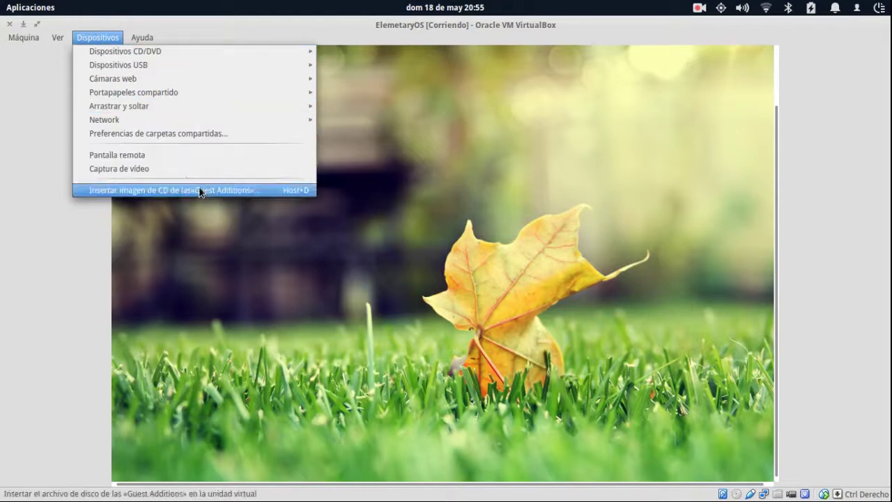
left_click(199, 188)
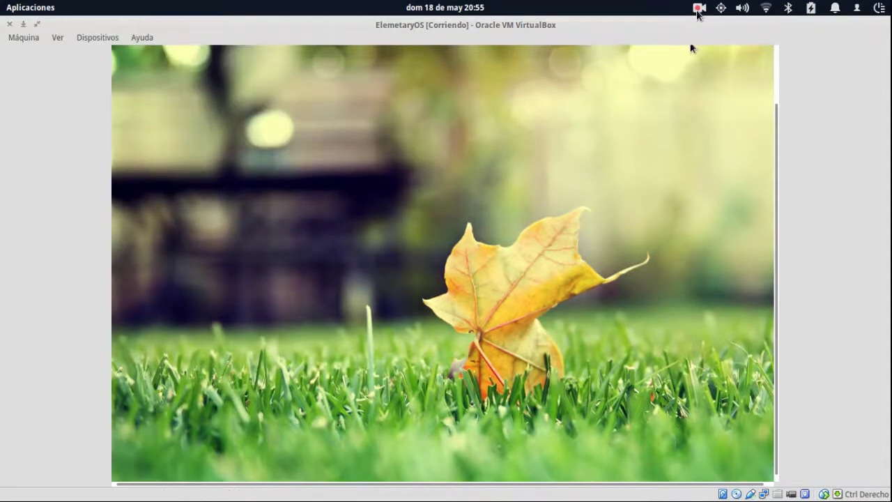
left_click(699, 8)
left_click(724, 56)
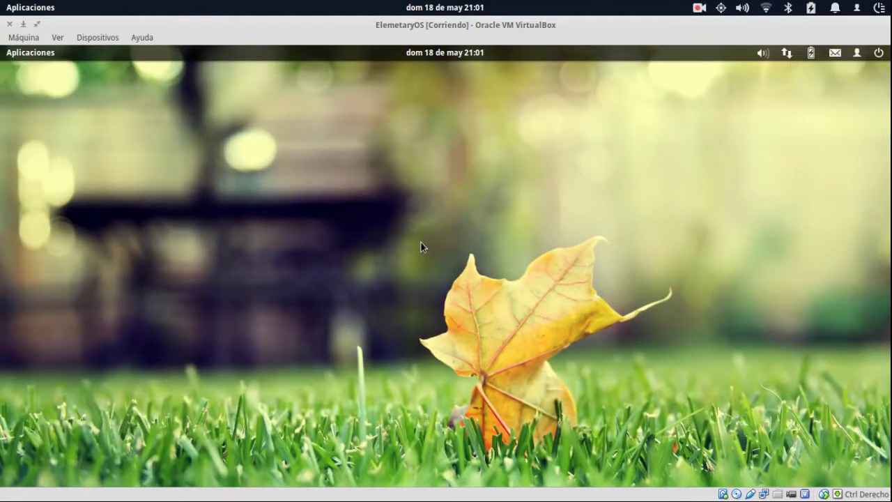
Open and close the Aplicaciones menu, then choose Ver > Cambiar a pantalla completa.
left_click(49, 59)
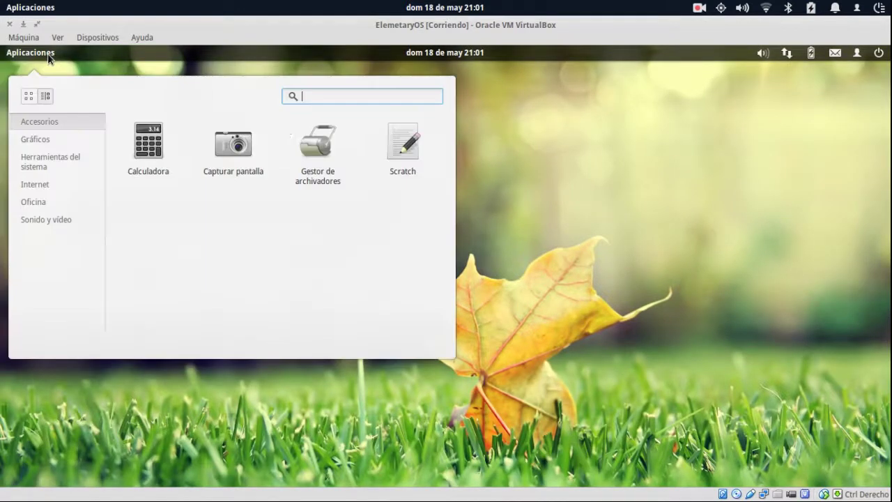
left_click(157, 129)
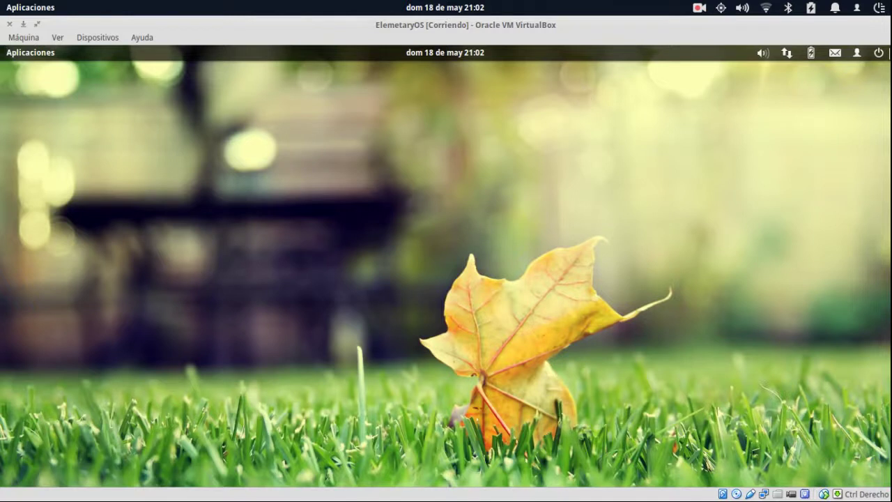
left_click(57, 37)
left_click(78, 53)
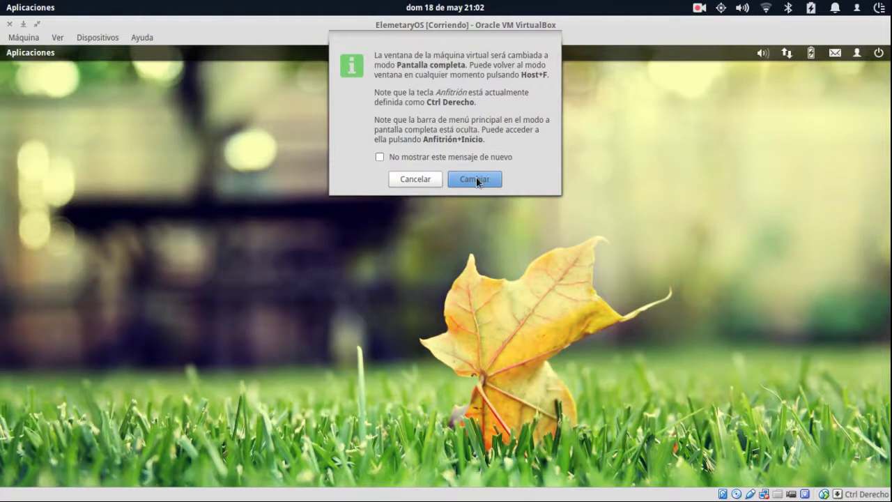
Confirm Cambiar to enter full-screen mode, then check the open windows via the hot corner and overview.
left_click(476, 177)
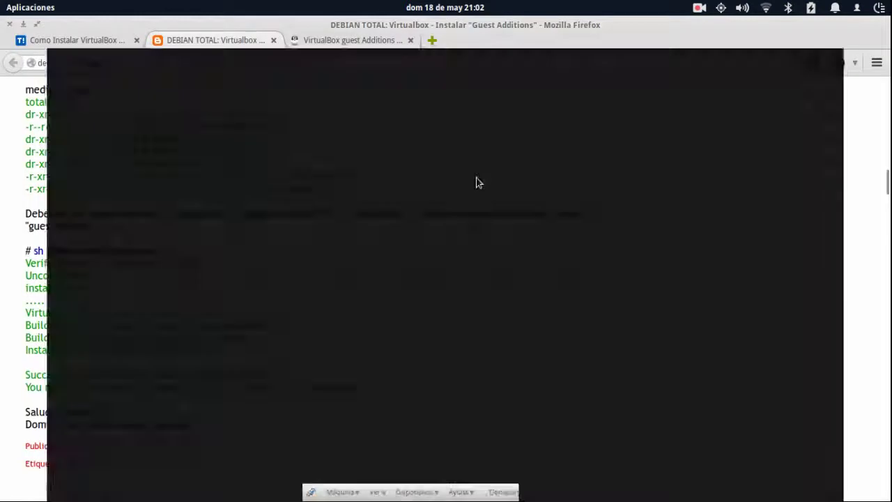
mouse_move(3, 1)
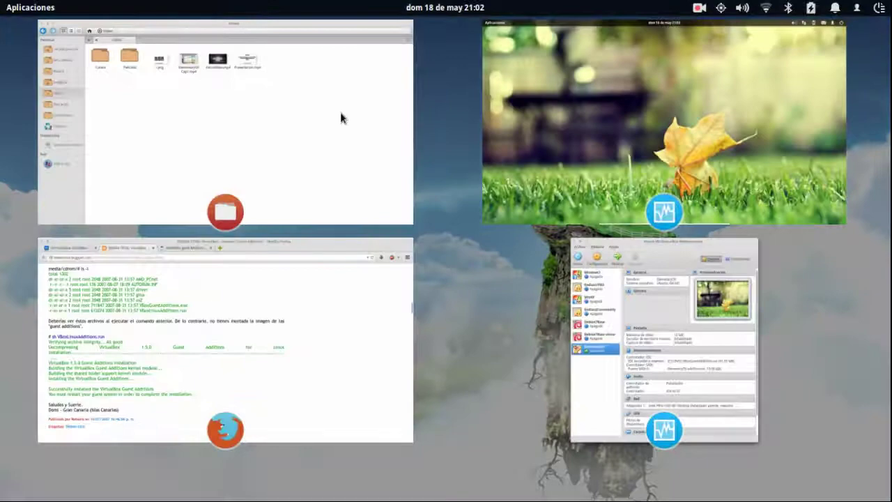
left_click(628, 114)
key("super+w")
left_click(603, 112)
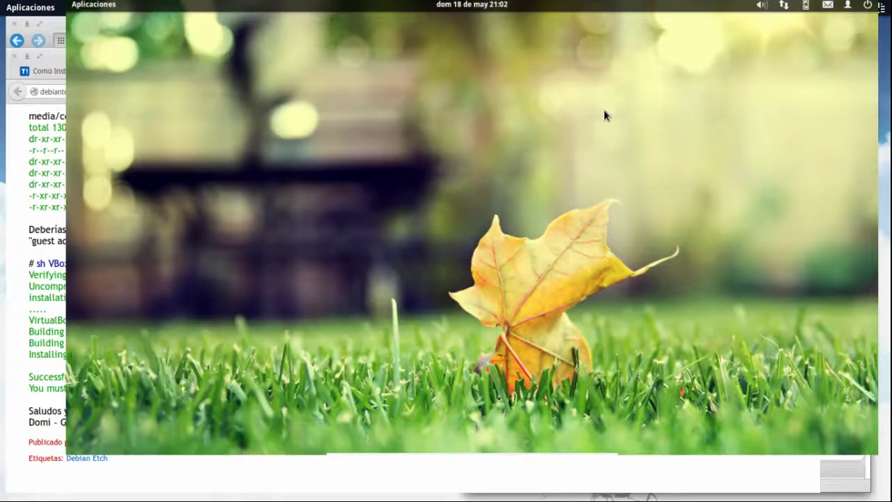
key("alt+Tab")
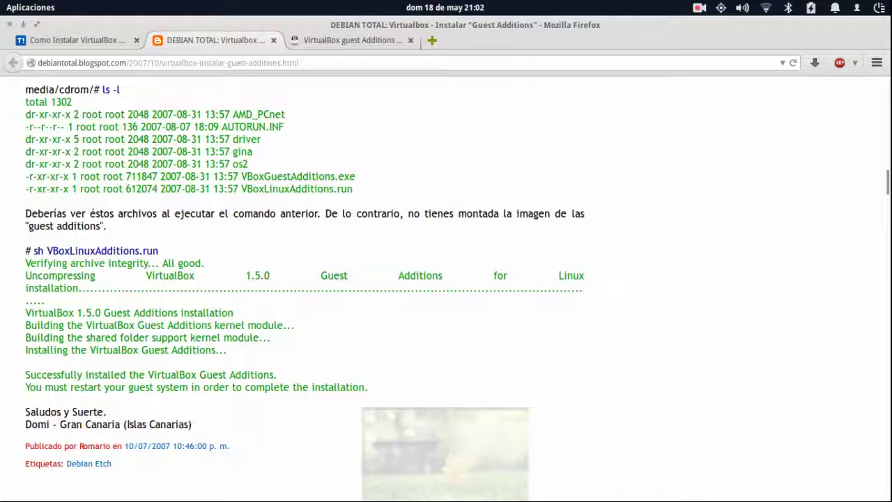
mouse_move(4, 6)
left_click(648, 129)
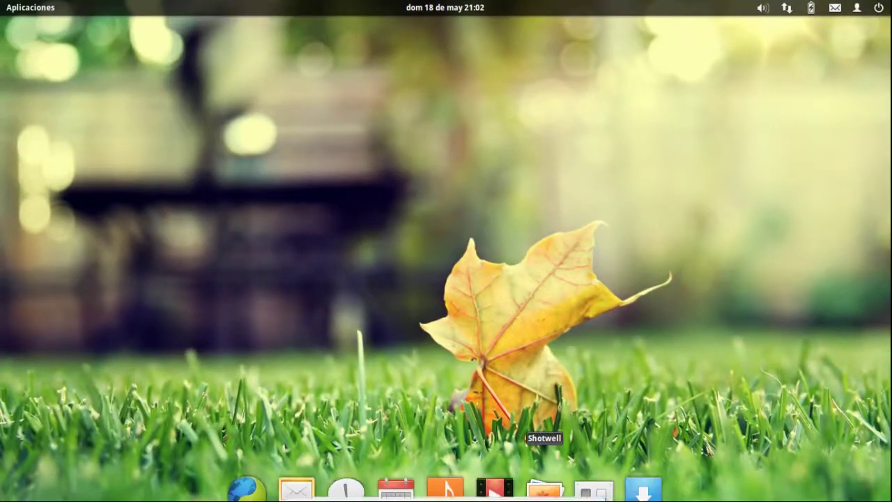
Exit full-screen mode from the mini-toolbar and pick the VirtualBox window from the overview.
left_click(578, 491)
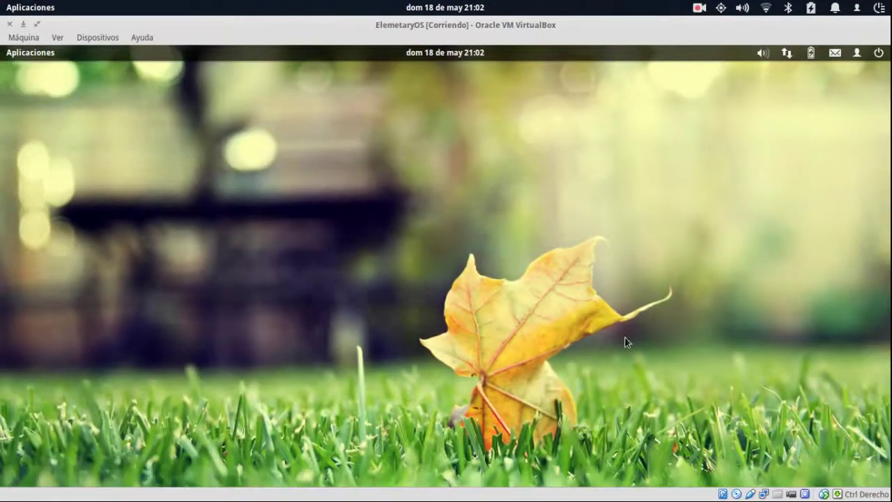
mouse_move(890, 500)
left_click(495, 300)
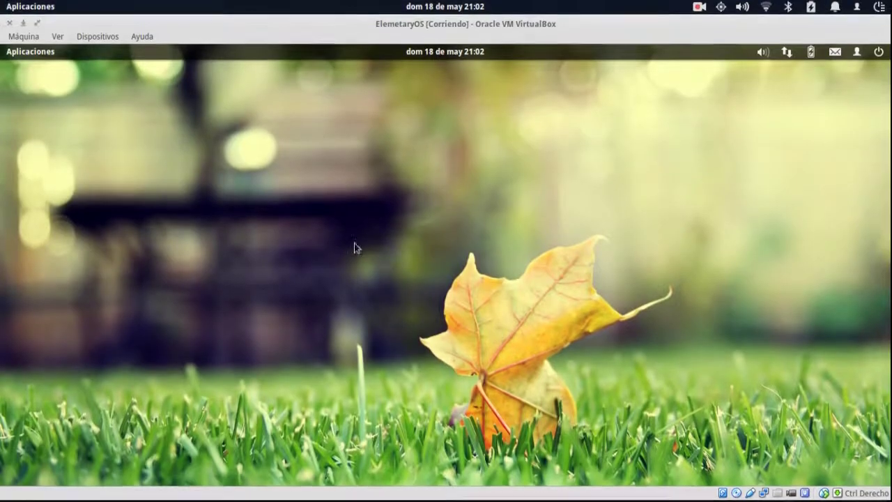
key("super+w")
left_click(299, 112)
Cycle from the Firefox Guest Additions guide to the VirtualBox Manager window.
key("super+w")
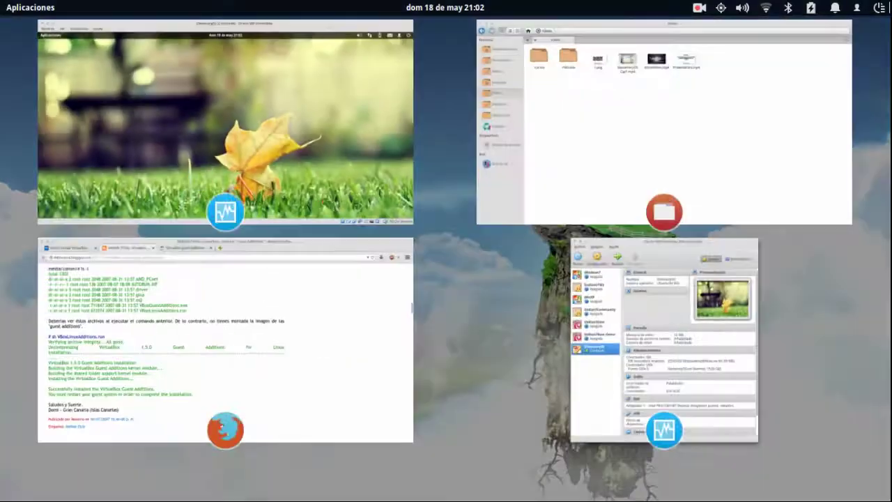
left_click(344, 123)
key("alt+Tab")
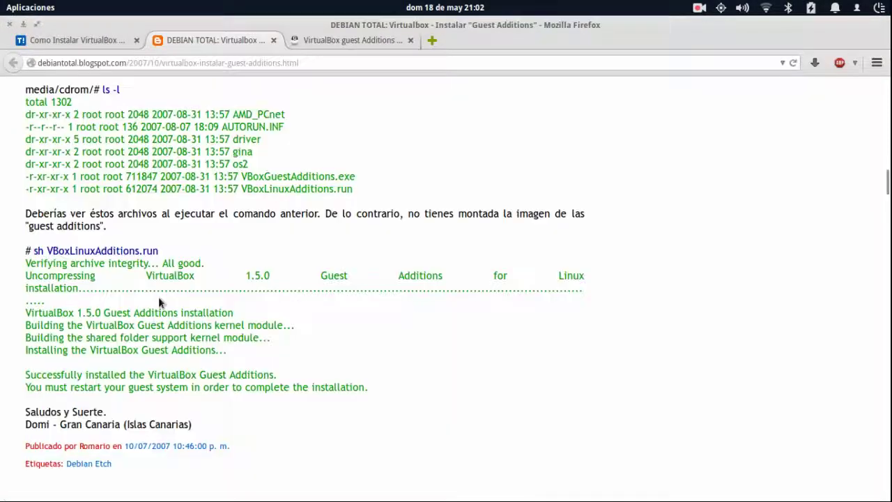
key("alt+Tab")
key("alt+Tab")
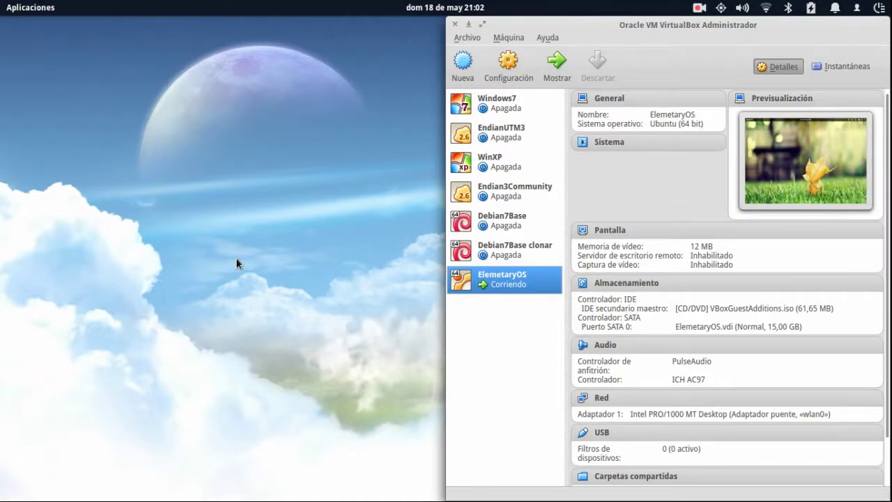
Minimize and restore the VirtualBox Manager, then drag its title bar up to maximize it.
left_click(468, 24)
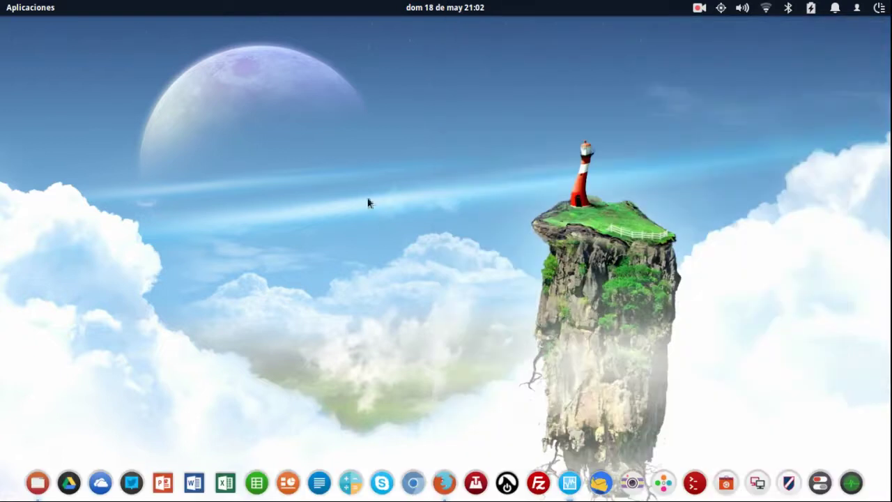
left_click(568, 482)
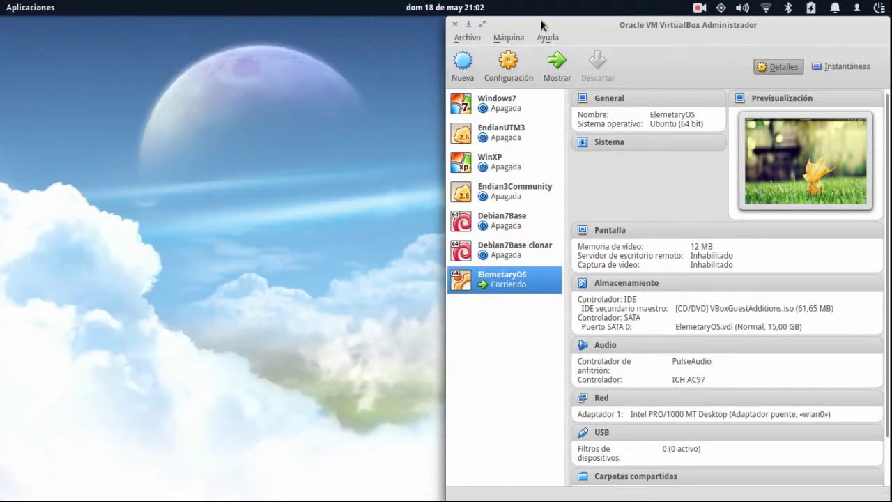
left_click_drag(539, 24, 404, 5)
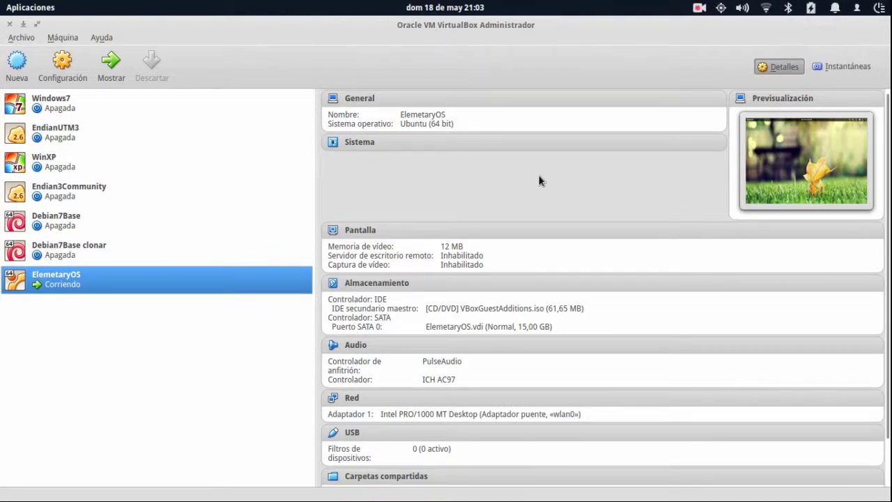
Check the window overview, then bring the running ElemetaryOS machine window to the front.
key("super+w")
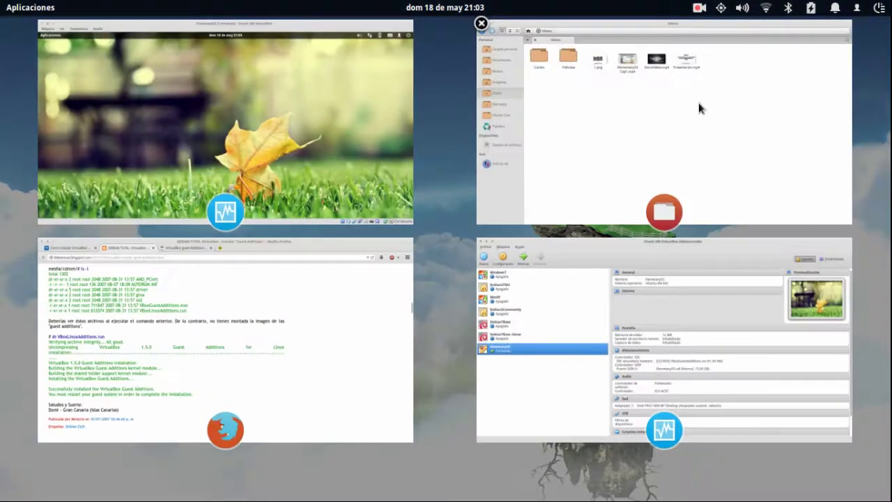
key("Escape")
key("super+w")
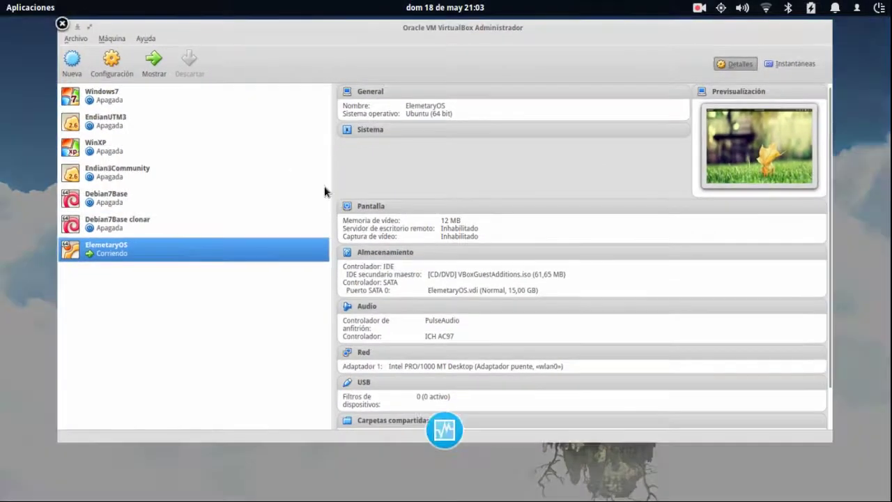
left_click(285, 173)
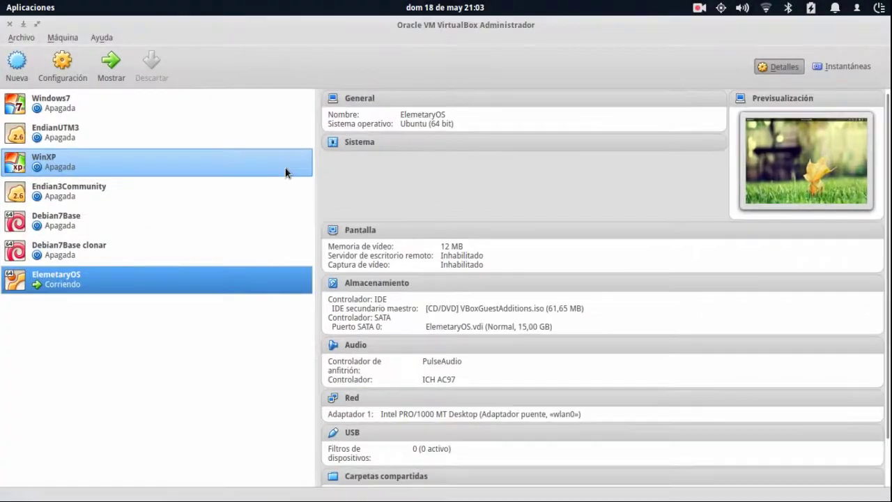
mouse_move(6, 8)
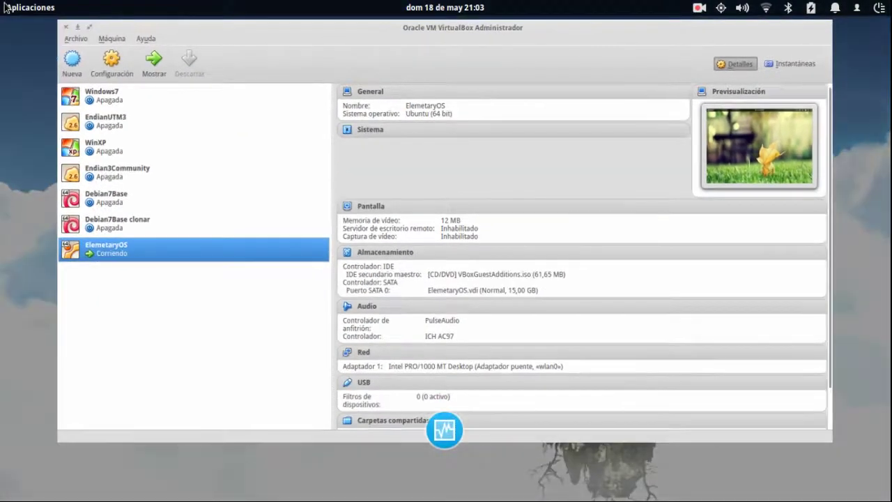
left_click(241, 171)
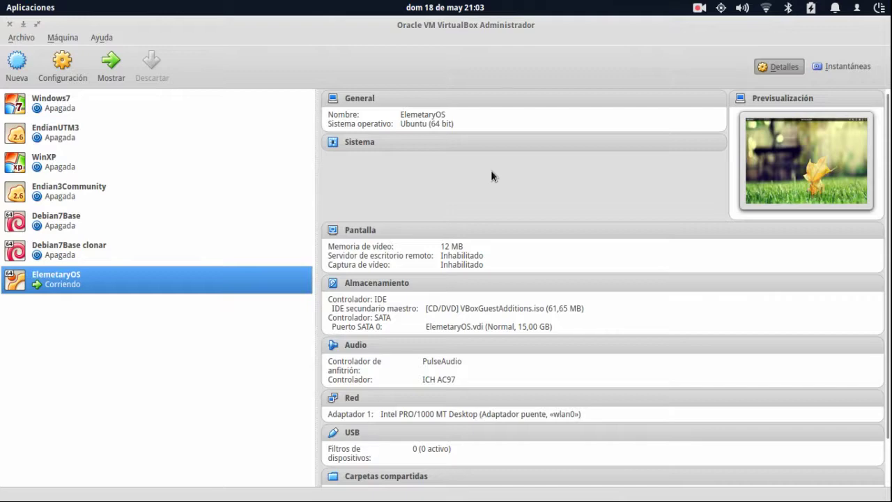
key("alt+Tab")
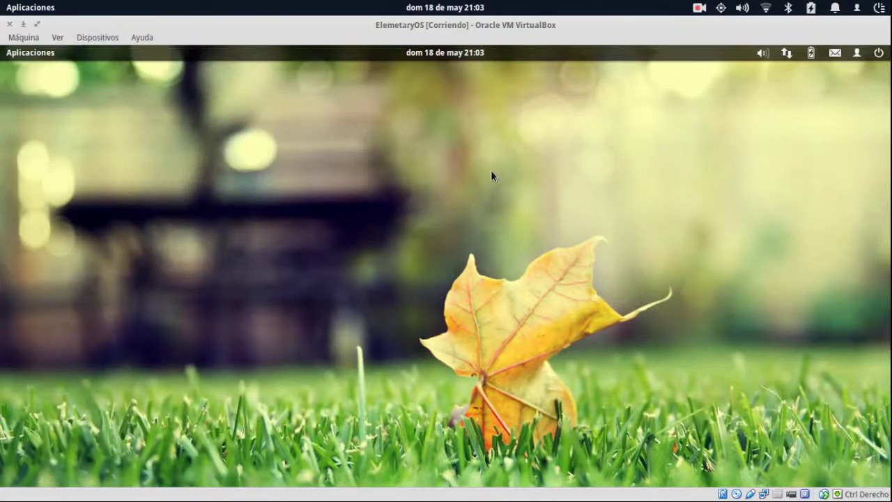
Cycle the VirtualBox windows and move between host workspaces with Super+arrow keys.
key("alt+Tab")
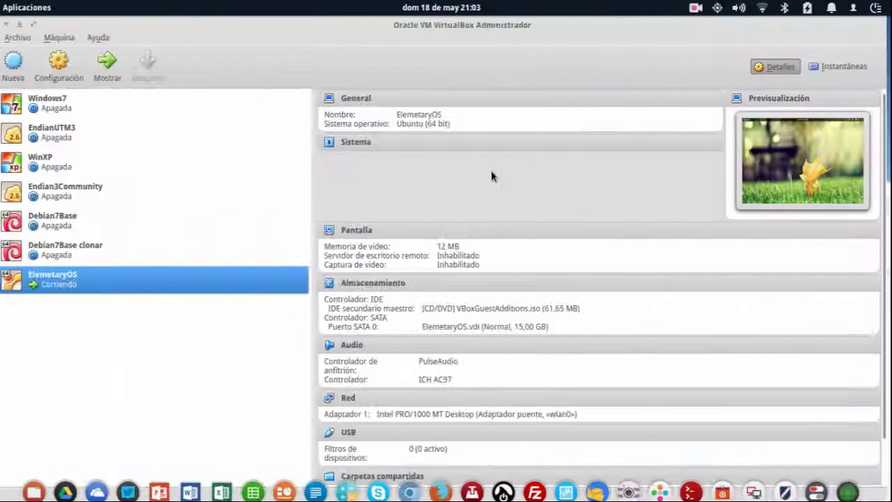
key("alt+Tab")
key("alt+Tab")
key("super+Right")
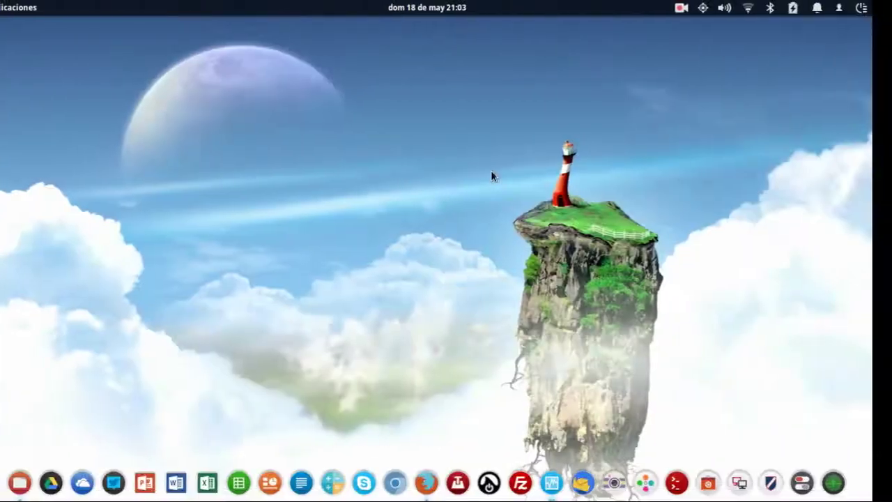
key("super+Right")
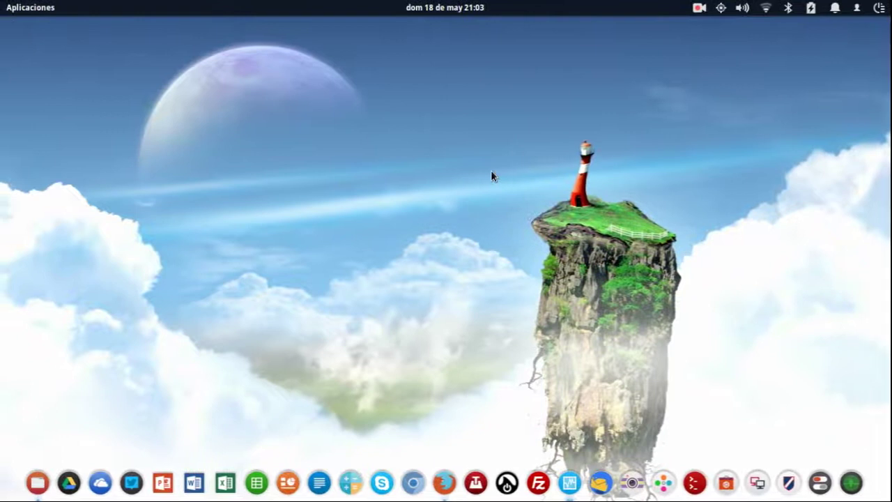
key("super+Right")
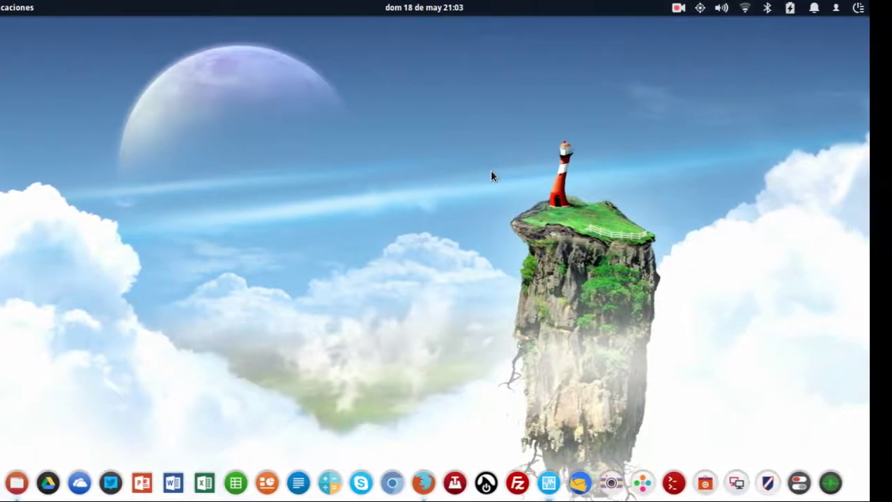
key("super+Left")
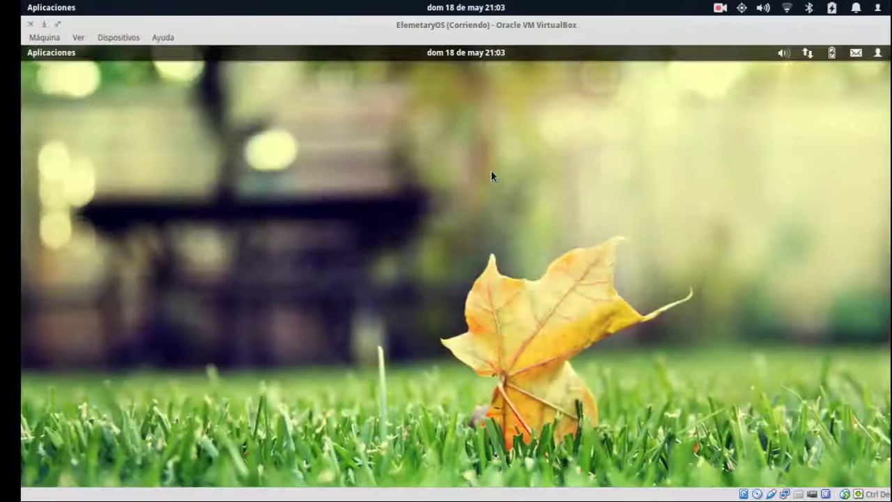
key("super+Right")
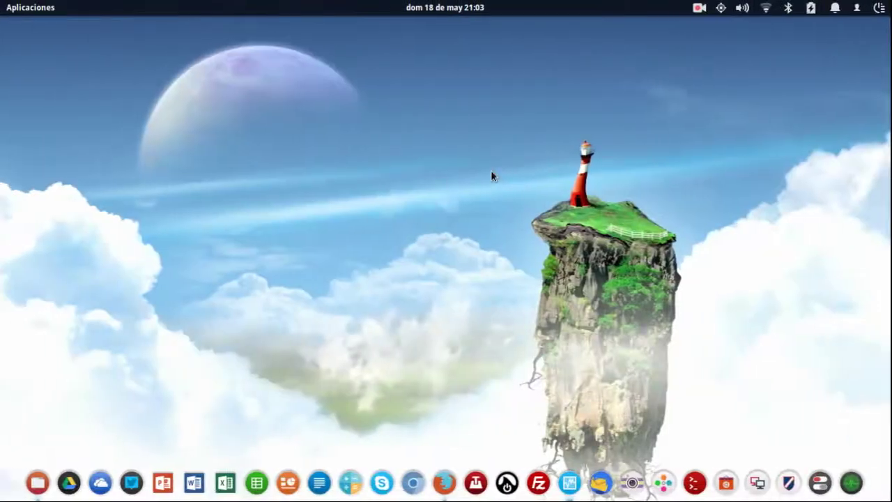
key("super+Down")
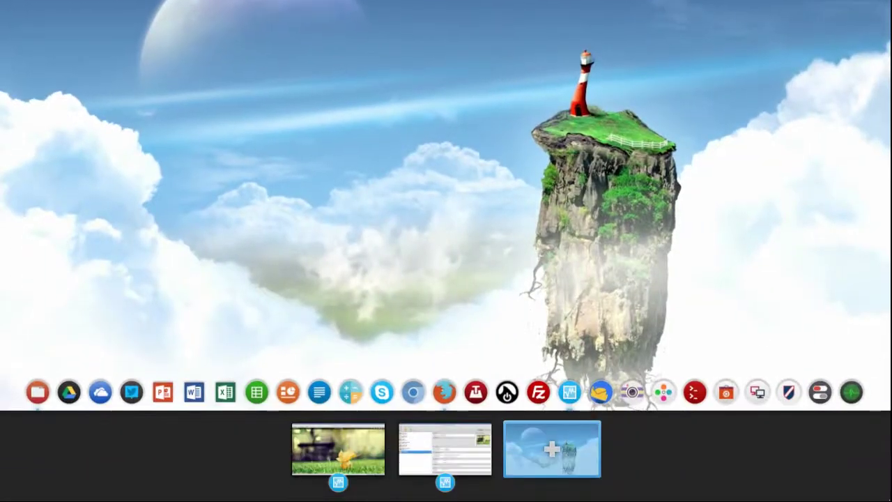
key("super+Down")
Visit each workspace through the workspace overview, ending on the third workspace.
key("super+Down")
left_click(368, 444)
key("super+Down")
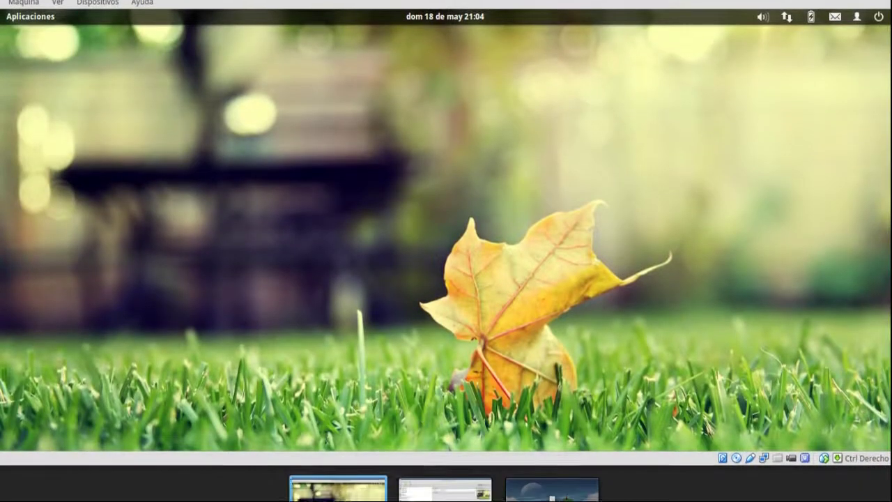
left_click(415, 471)
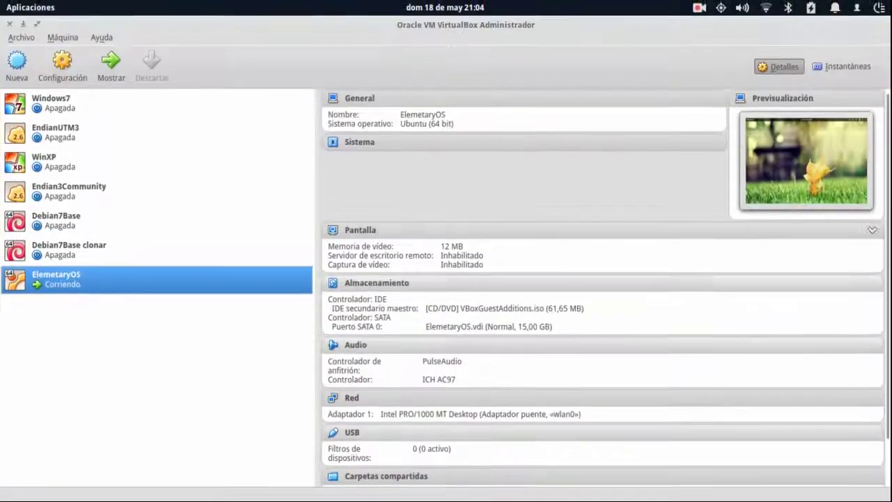
left_click(578, 453)
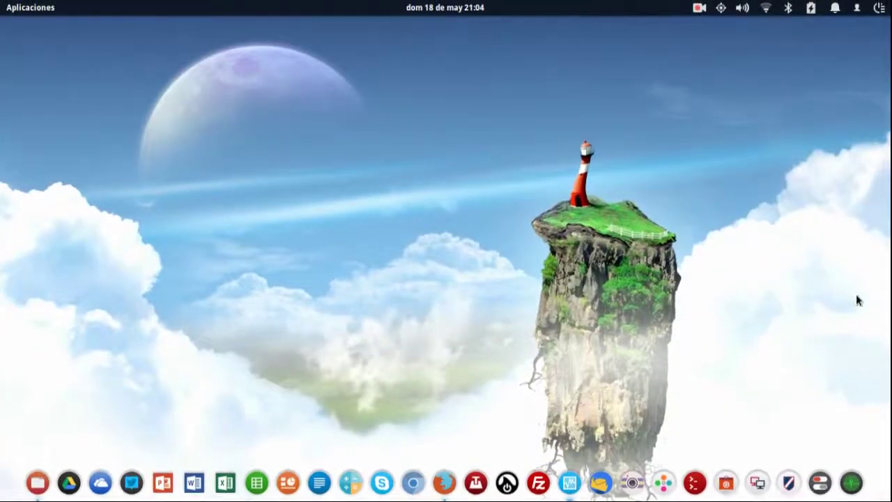
left_click(361, 459)
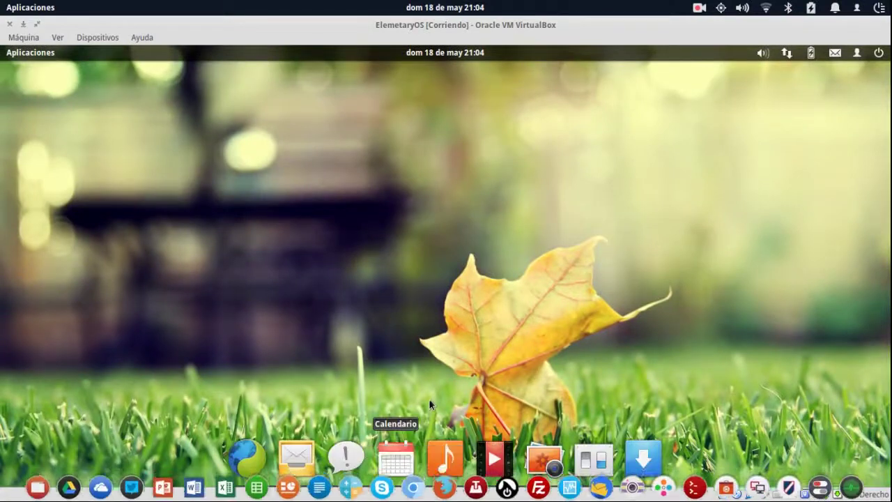
mouse_move(443, 496)
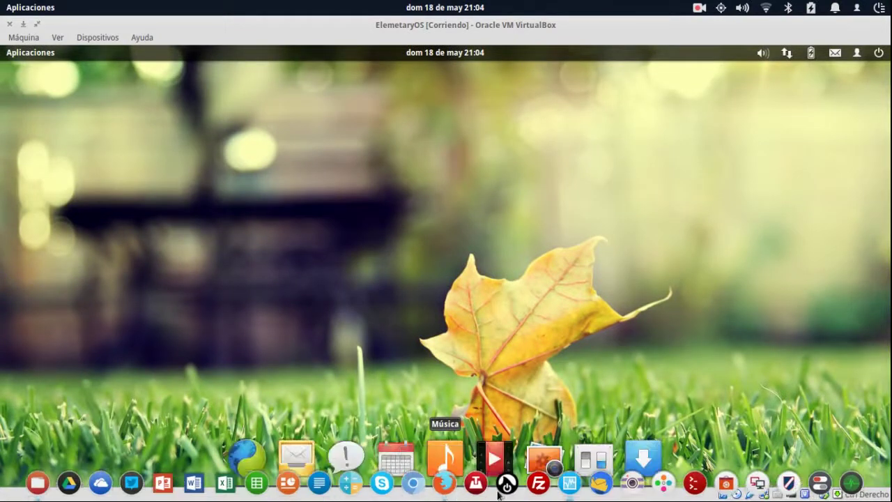
key("super+s")
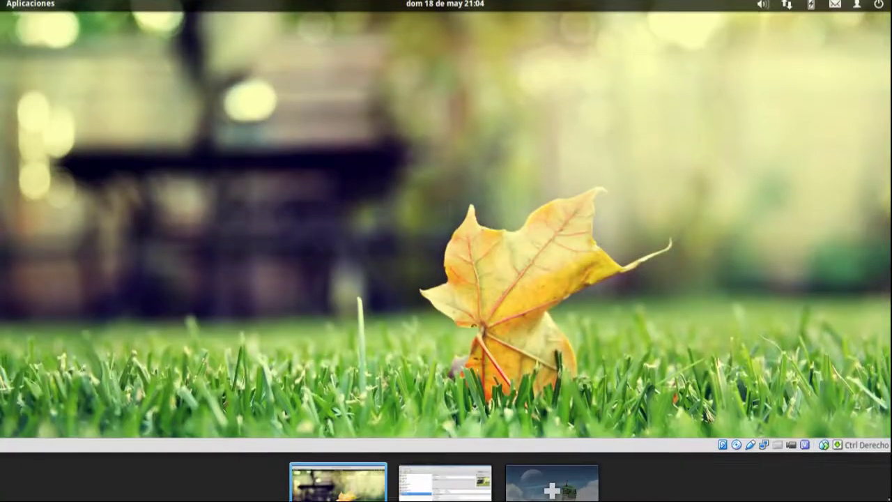
left_click(572, 454)
left_click(575, 454)
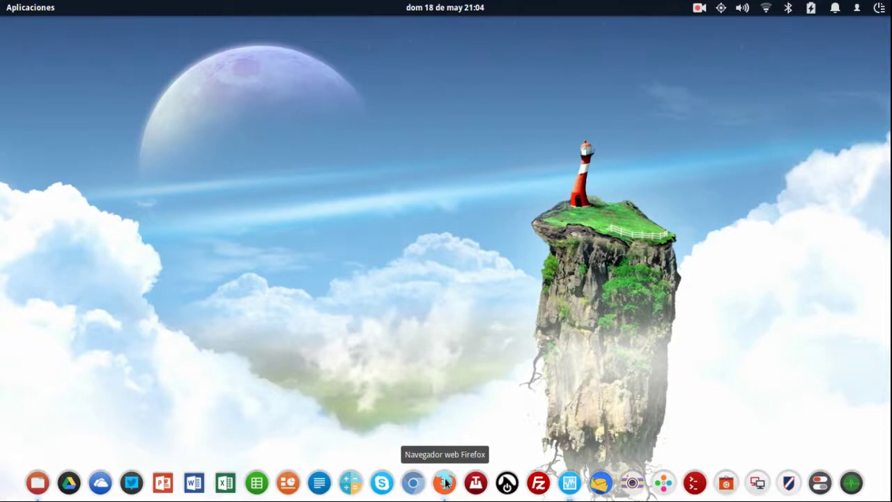
Close Firefox's DEBIAN TOTAL and Guest Additions tabs, then restore the VirtualBox window full screen.
left_click(445, 482)
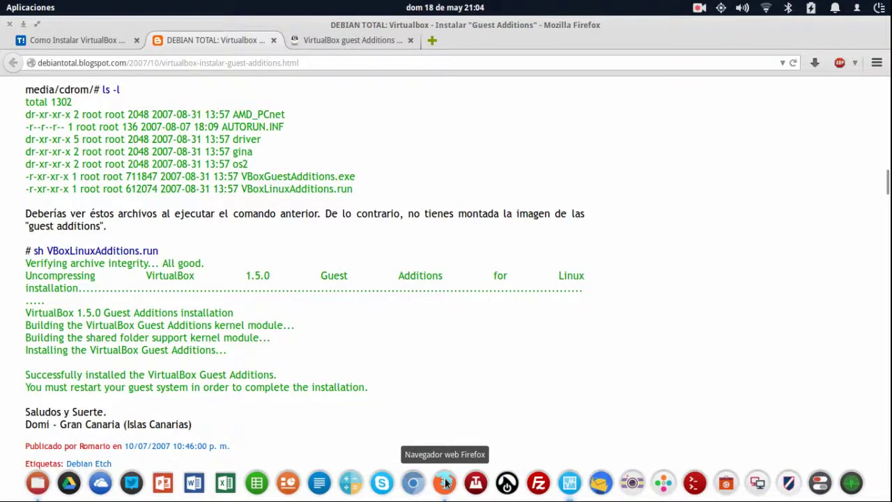
left_click(274, 41)
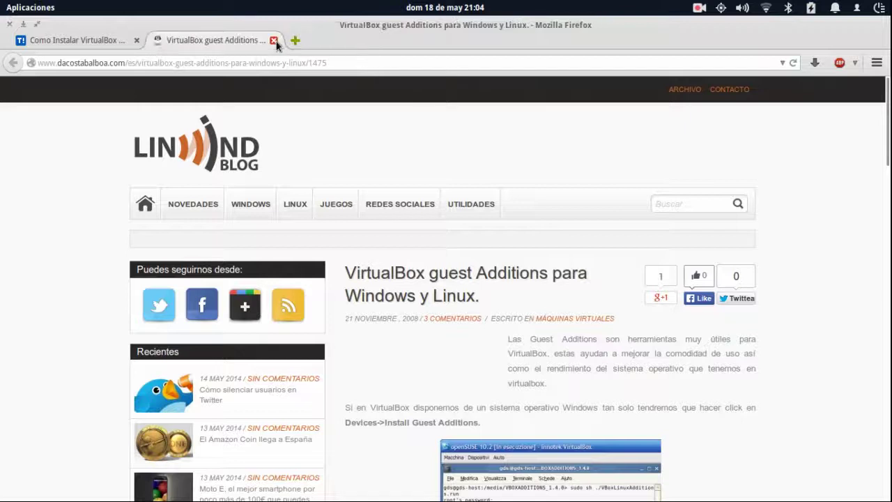
left_click(275, 42)
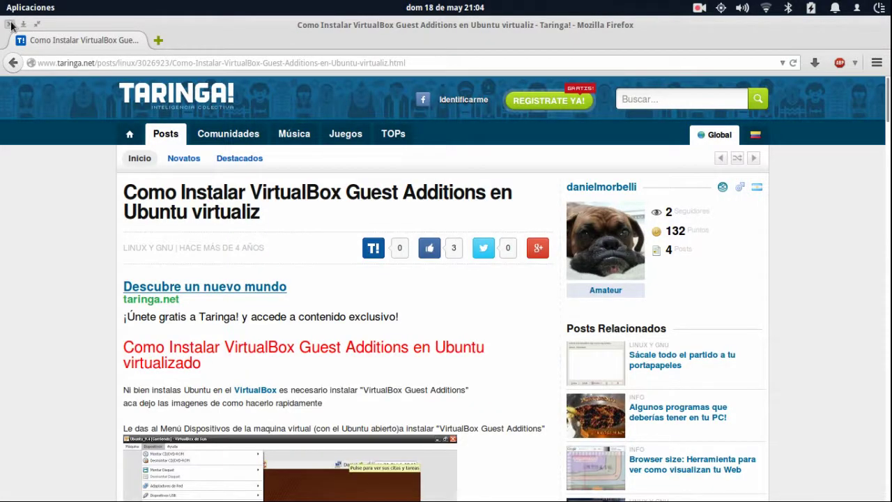
left_click(10, 25)
key("super+w")
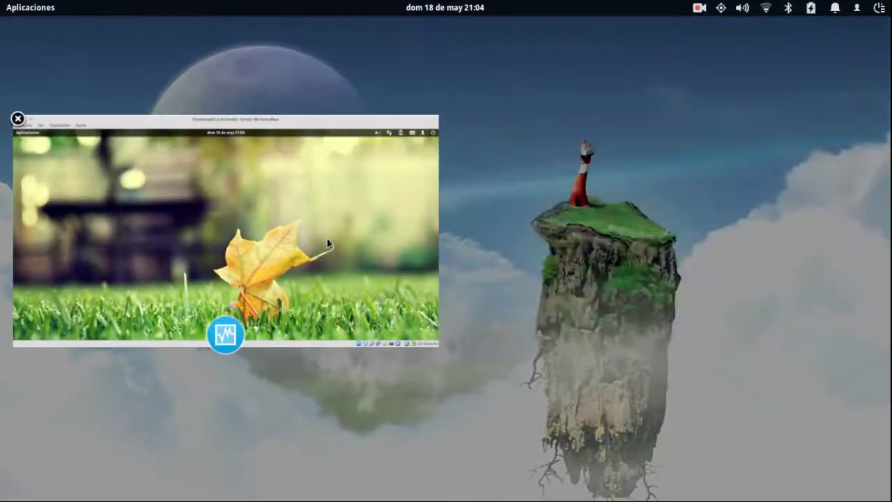
left_click(328, 240)
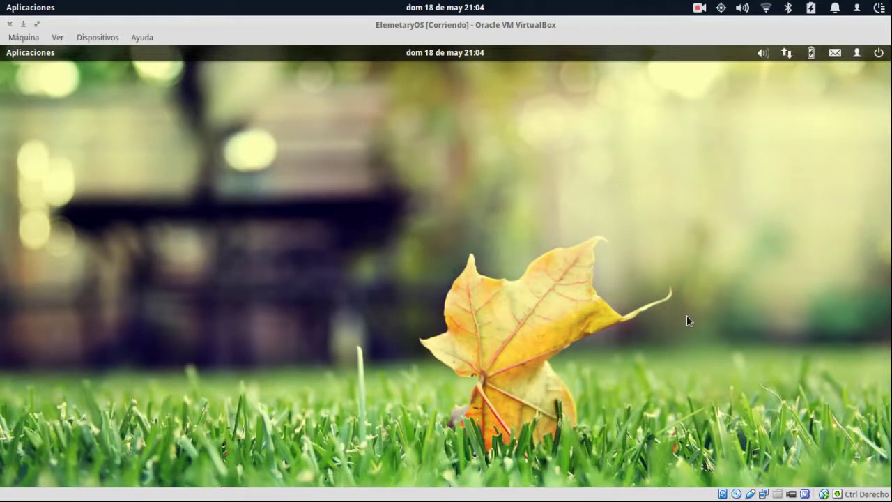
mouse_move(565, 491)
left_click(585, 465)
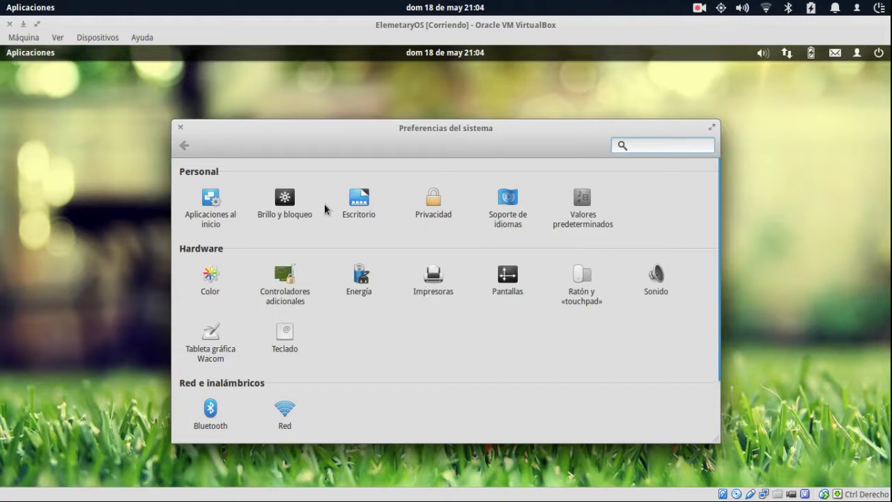
left_click(438, 209)
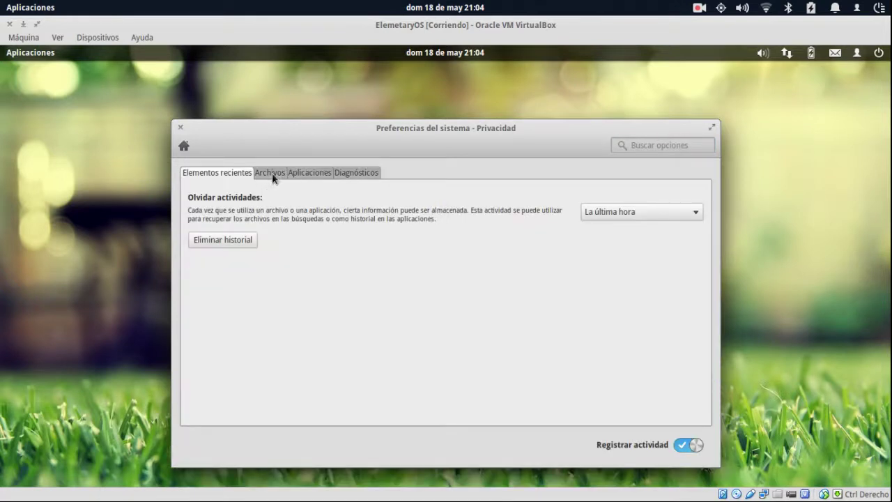
left_click(272, 173)
left_click(318, 172)
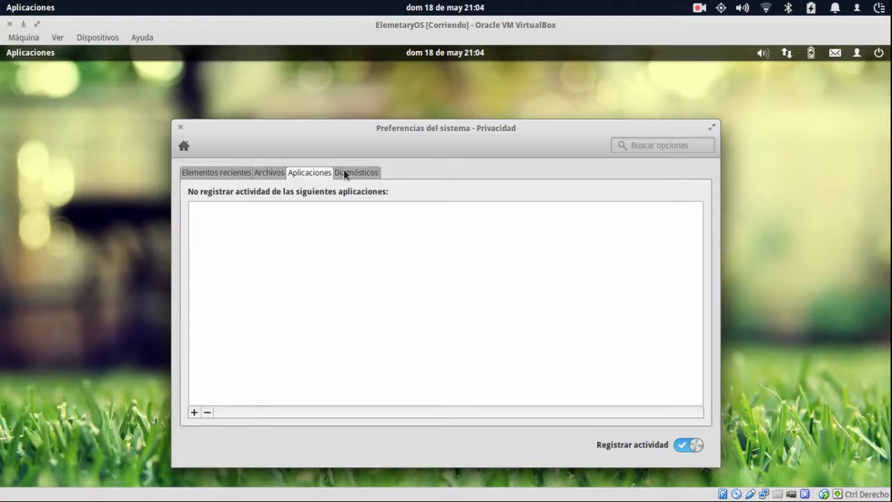
left_click(345, 172)
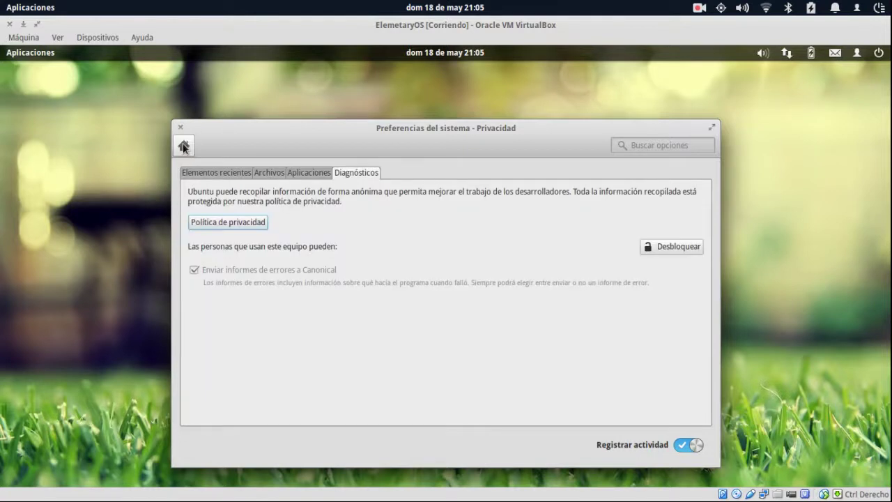
left_click(184, 145)
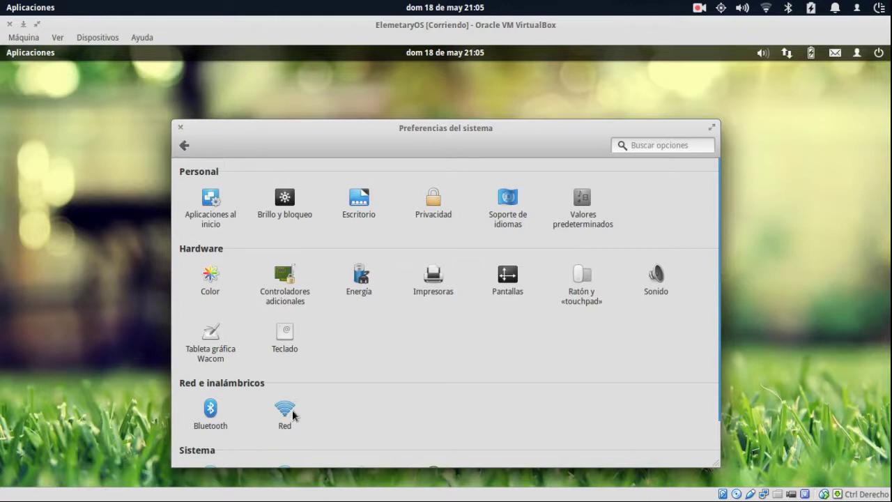
scroll(310, 428, "down", 2)
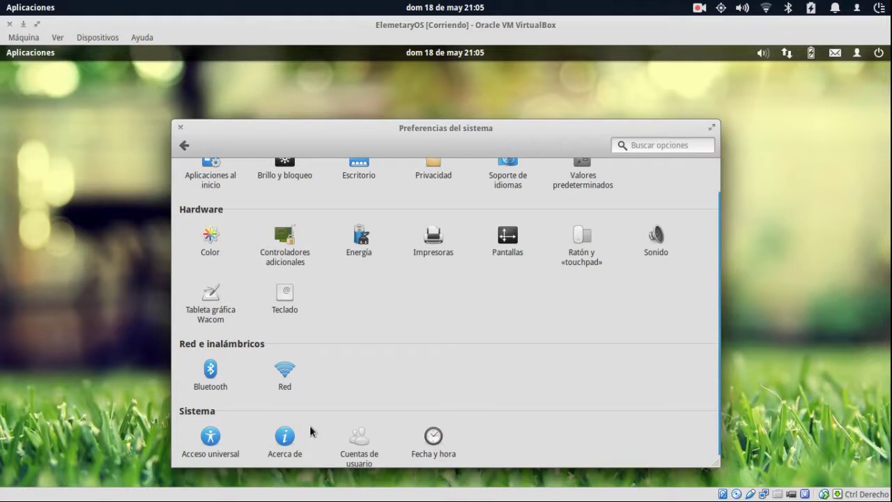
left_click(577, 242)
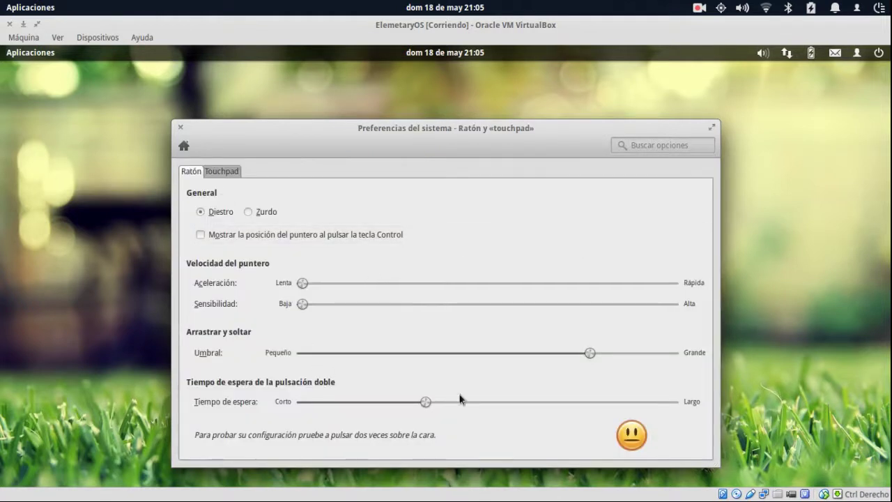
scroll(423, 283, "up", 8)
scroll(423, 283, "down", 8)
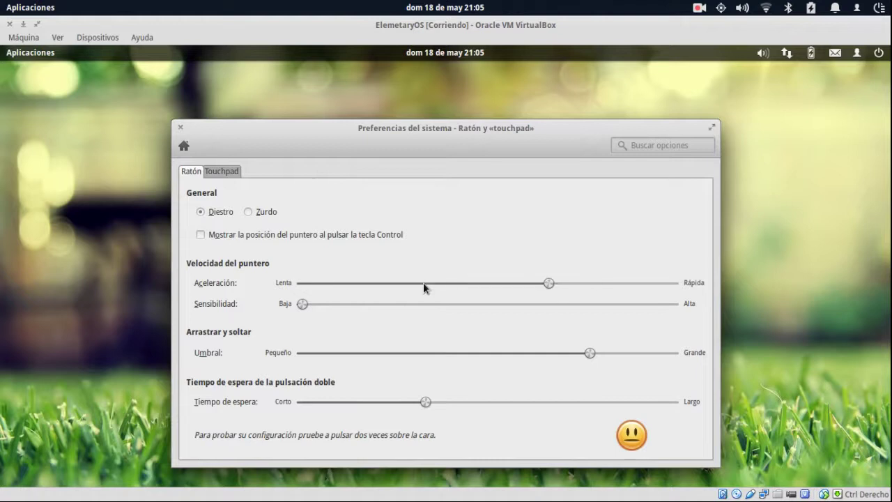
left_click(227, 173)
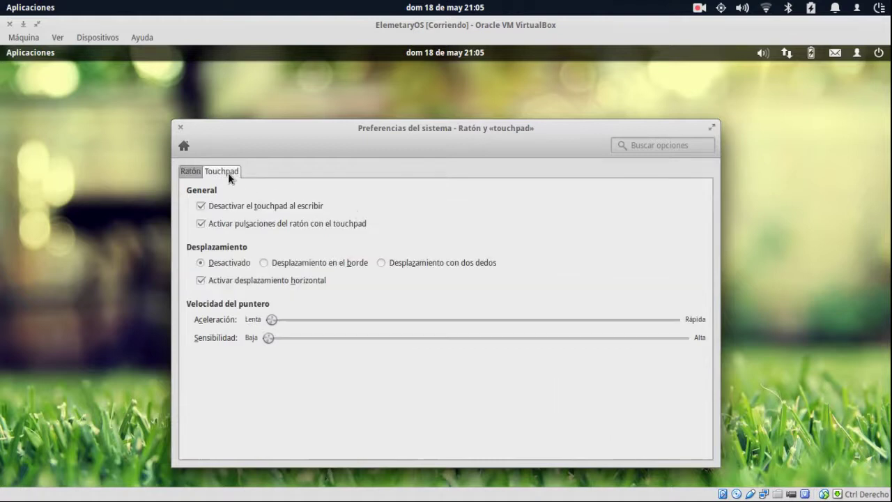
left_click(184, 145)
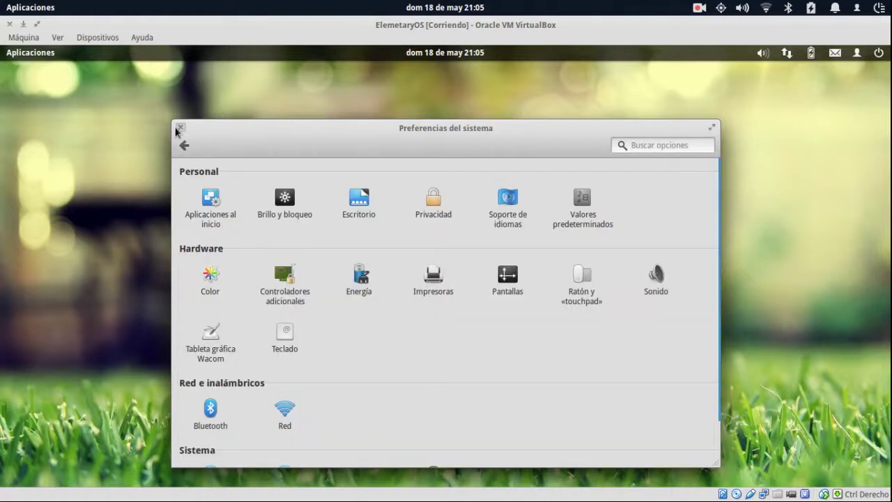
scroll(445, 343, "down", 2)
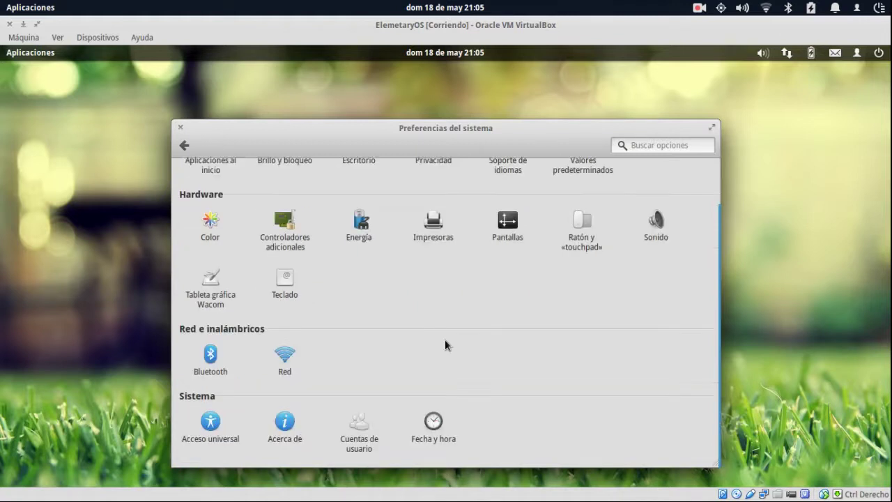
left_click(180, 126)
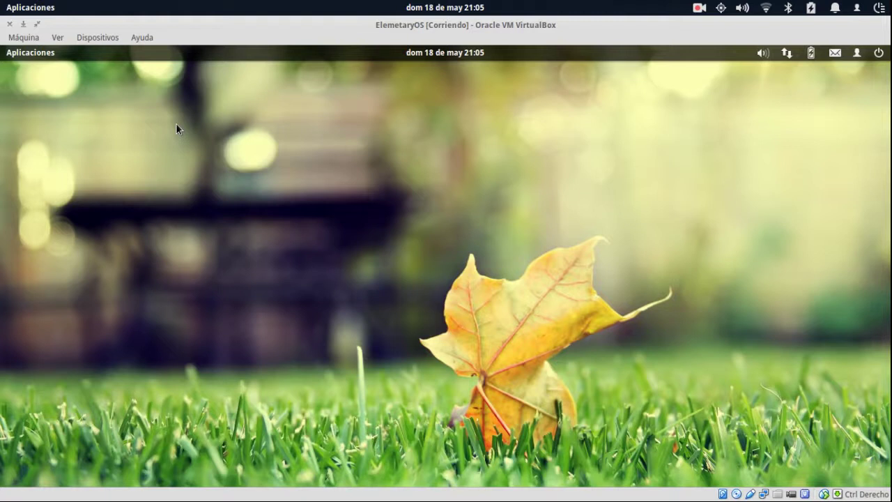
Browse the Gráficos, Internet and Oficina categories, then reopen Aplicaciones on Herramientas del sistema.
left_click(47, 58)
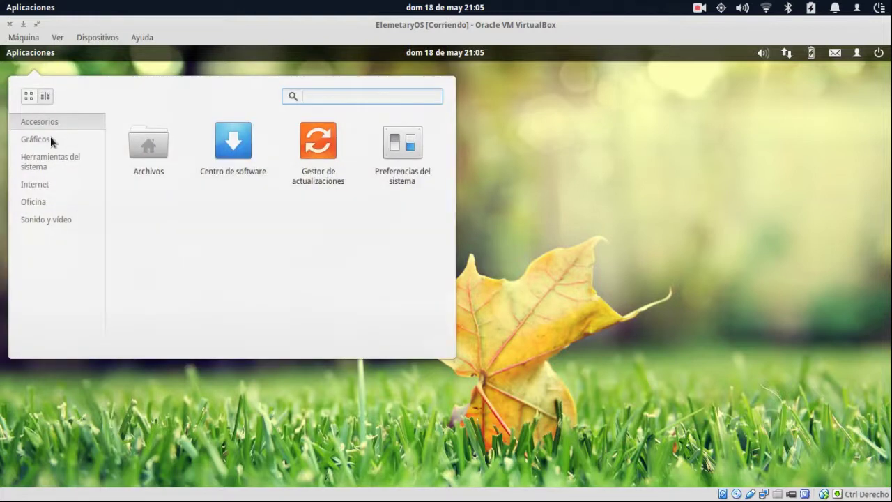
left_click(50, 138)
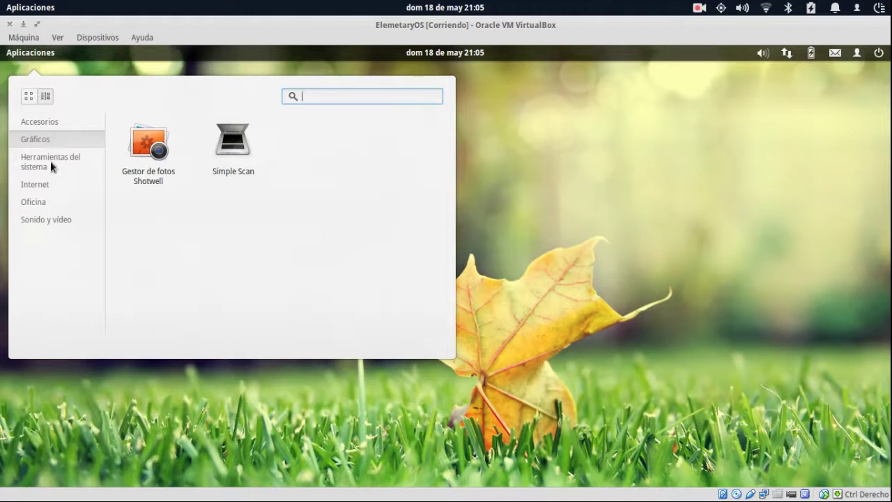
left_click(51, 162)
left_click(46, 179)
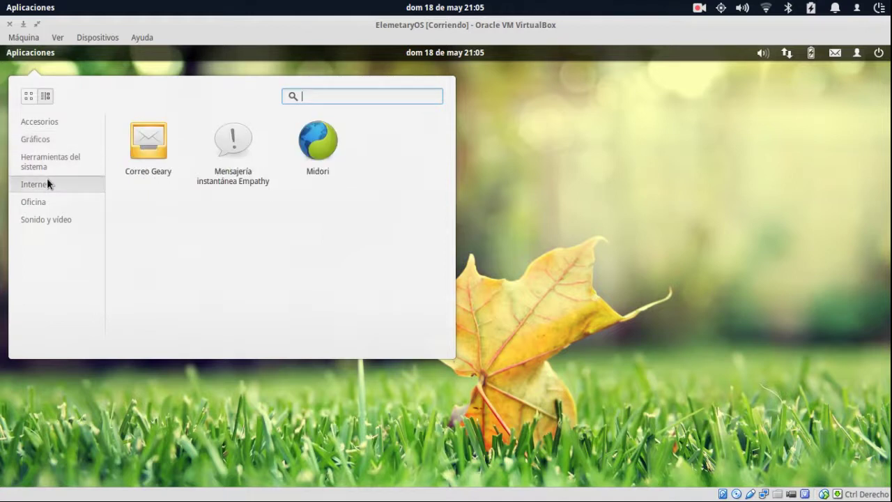
left_click(47, 197)
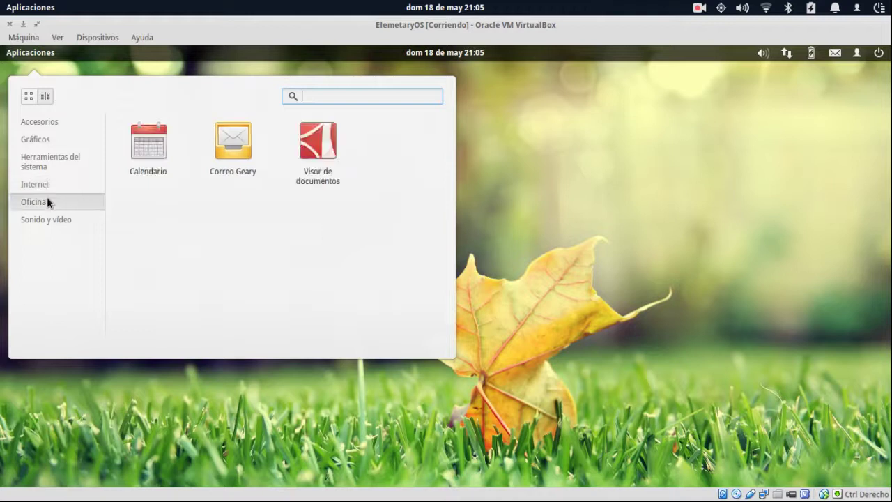
left_click(523, 209)
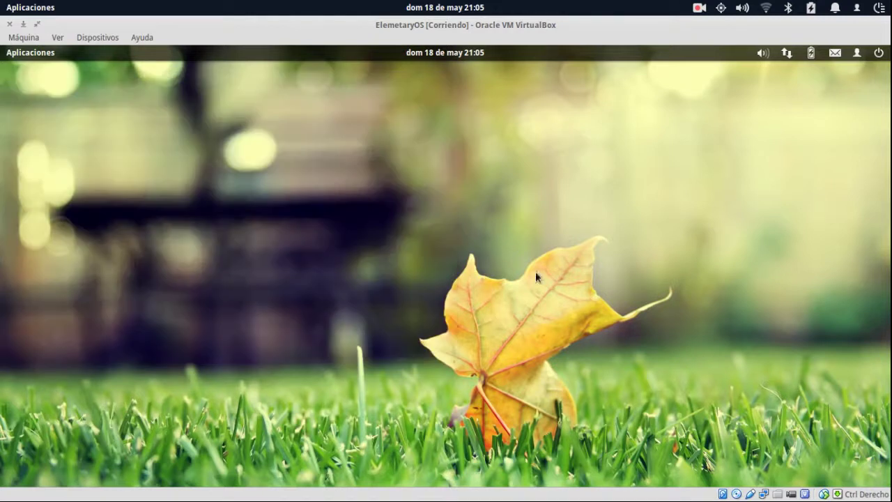
mouse_move(617, 487)
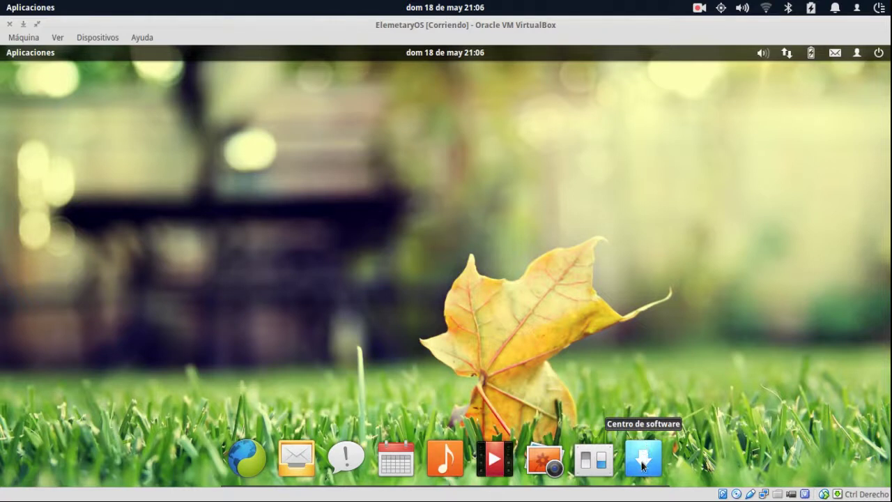
left_click(42, 55)
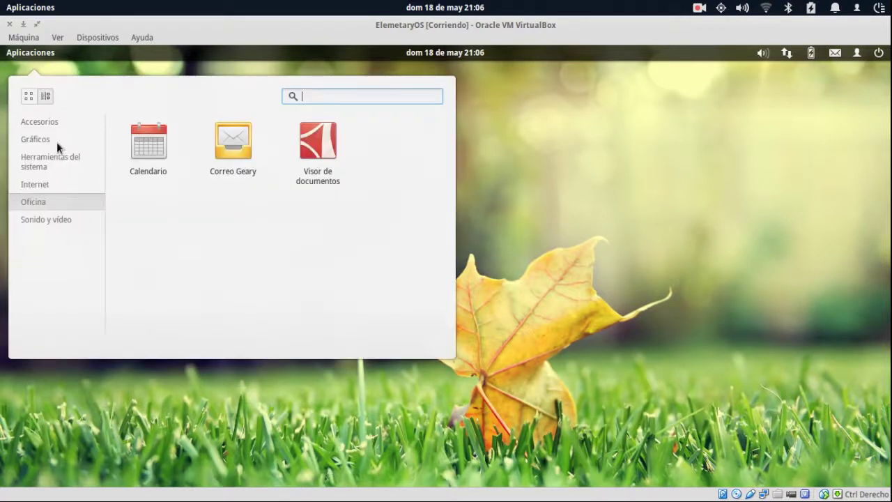
left_click(48, 158)
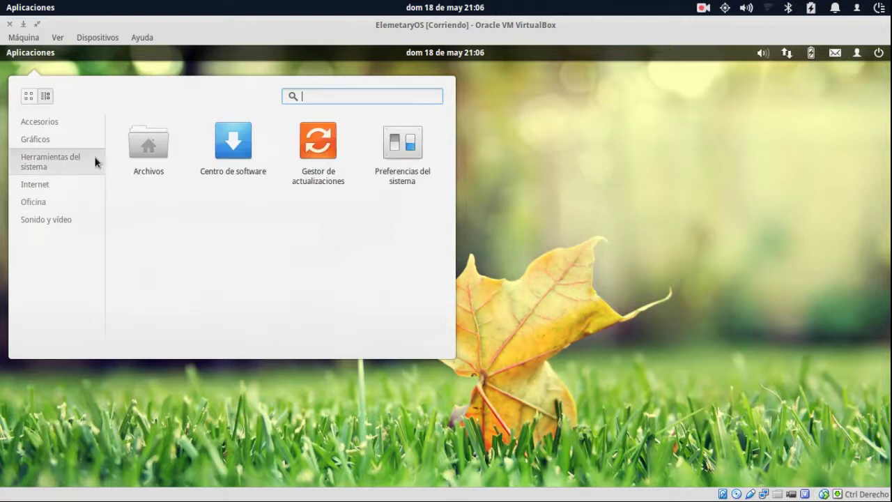
Launch Centro de software maximized, search LibreOffice, and expand the LibreOffice suite result.
left_click(235, 142)
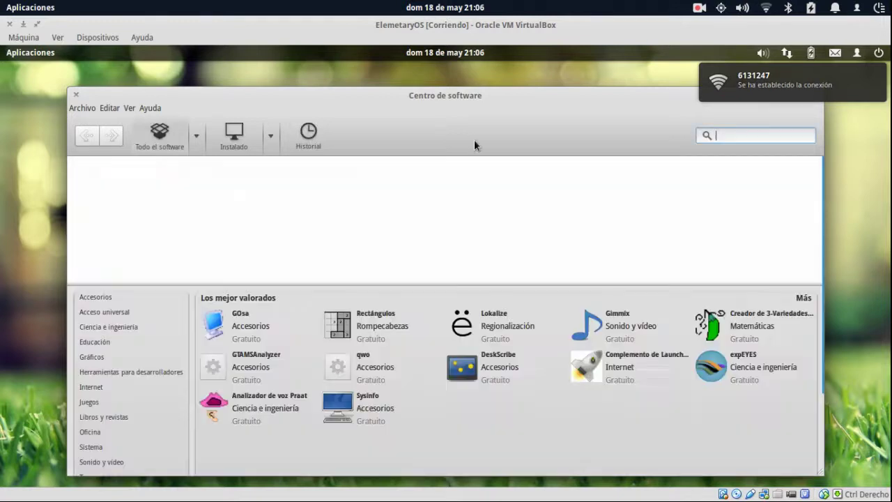
double_click(608, 93)
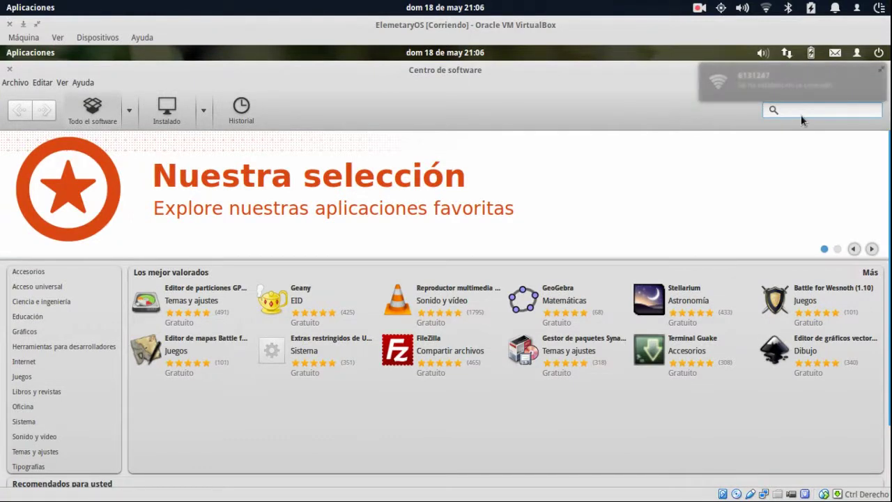
type("LibreOffice")
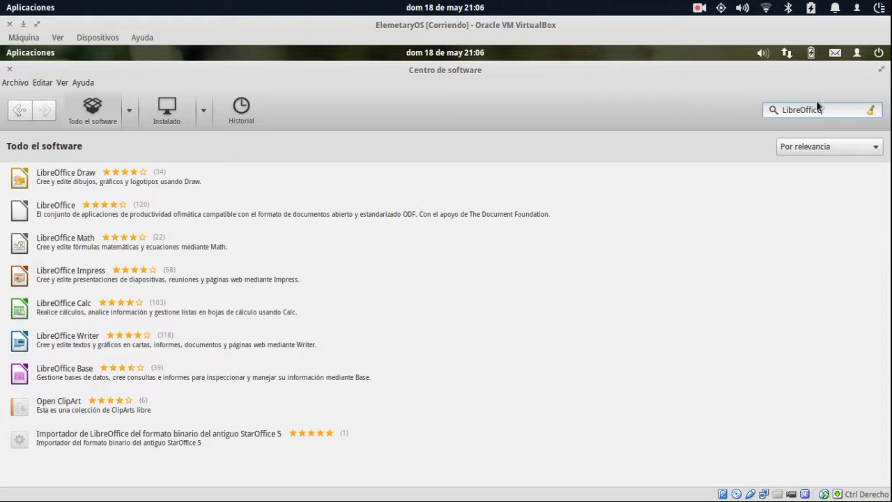
left_click_drag(819, 110, 558, 117)
left_click(51, 213)
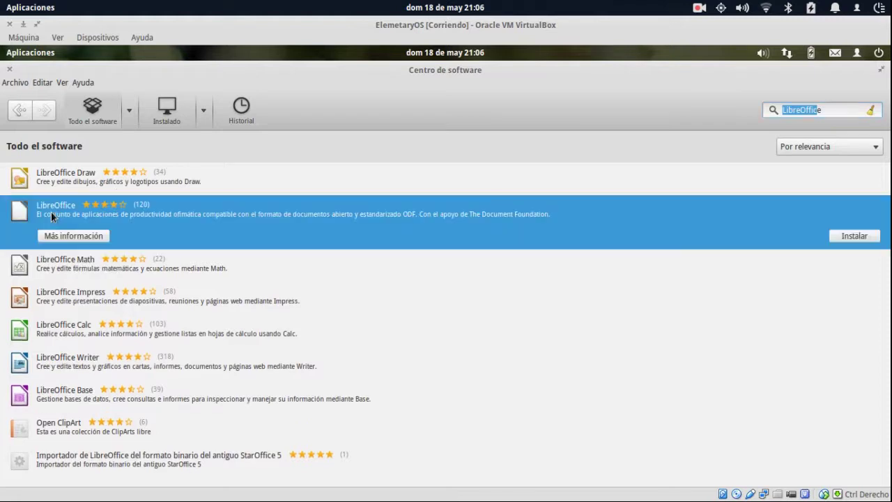
Install the LibreOffice suite, authorizing with the account password.
left_click(859, 237)
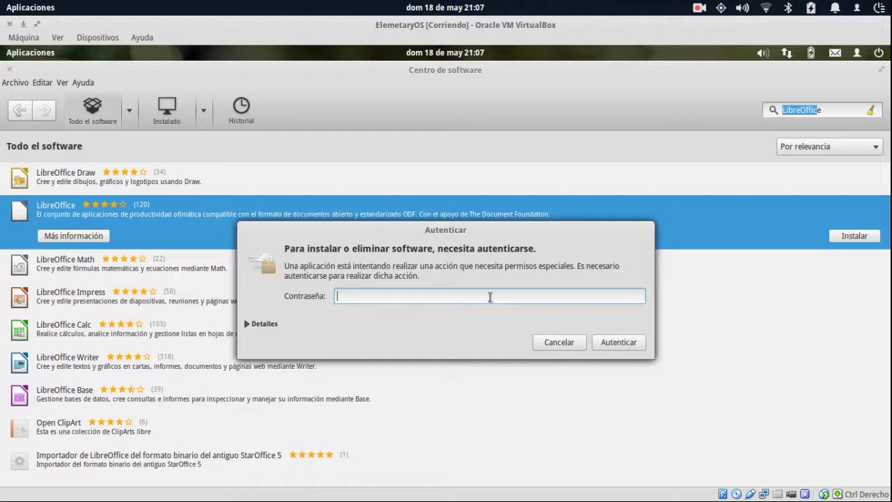
type("••••••••")
key("Return")
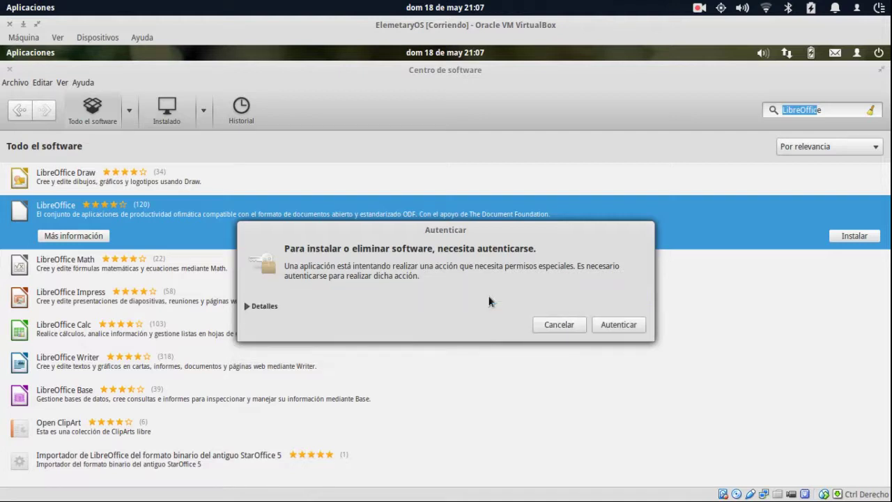
Check LibreOffice's details and its En proceso download, then return to Todo el software.
left_click(100, 236)
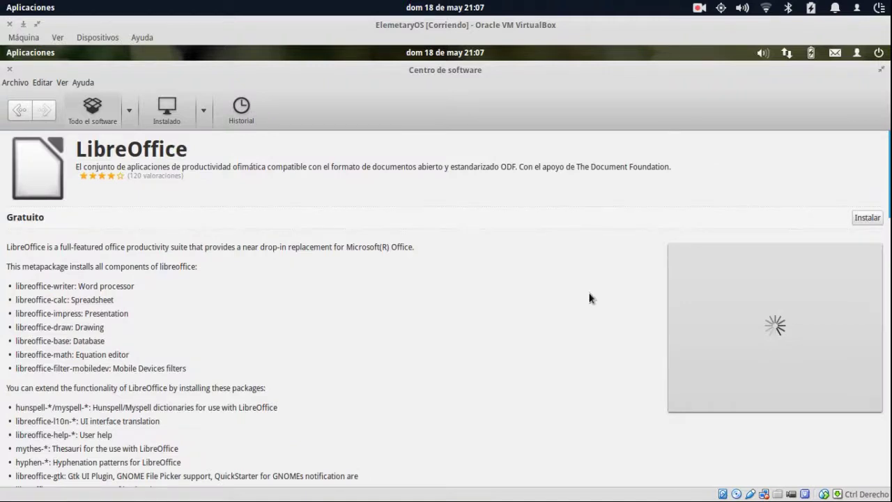
key("ctrl+3")
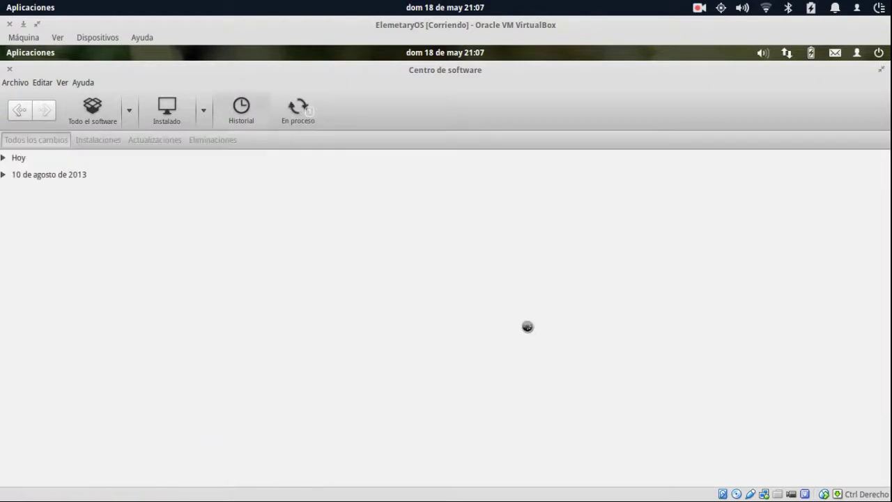
left_click(303, 112)
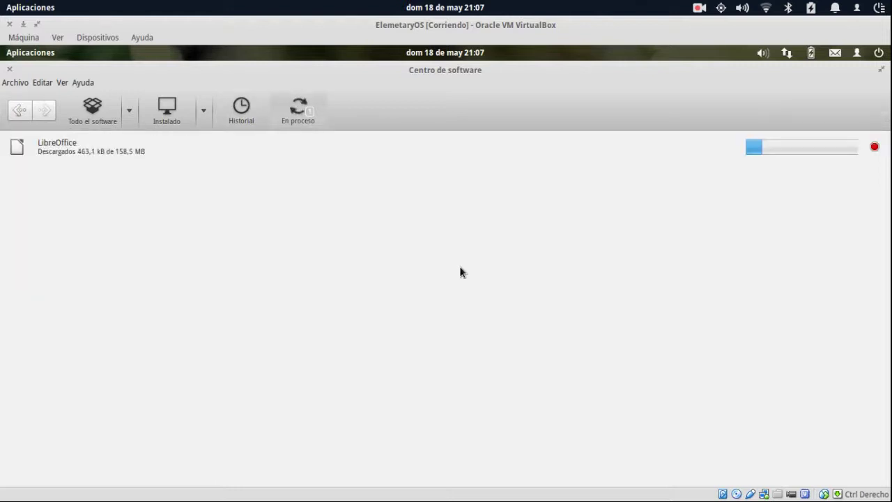
left_click(272, 155)
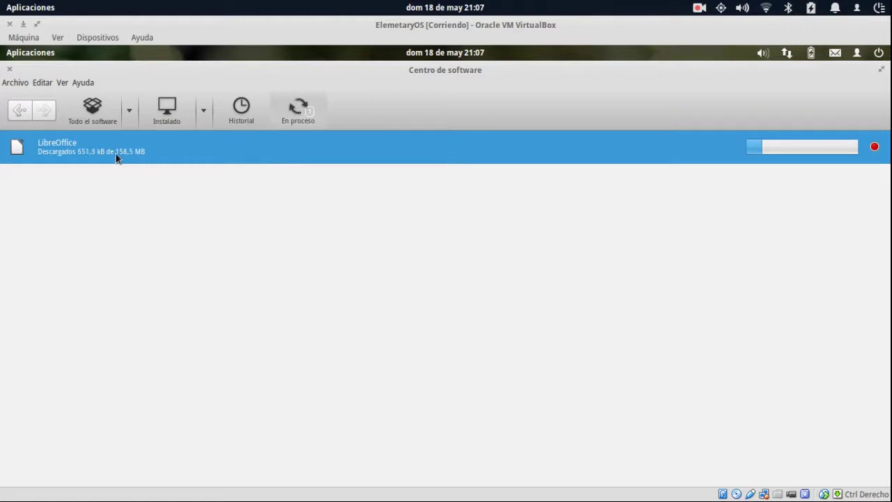
left_click(91, 108)
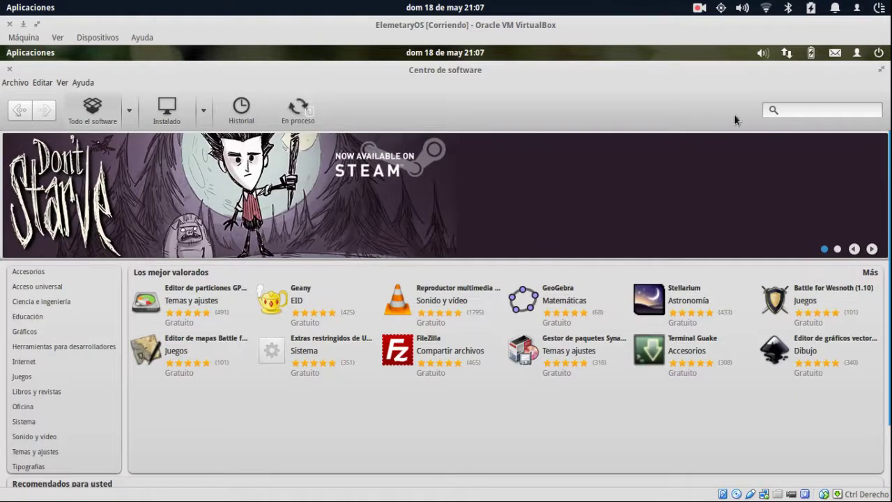
Open VLC media player's details page and start installing it.
left_click(802, 108)
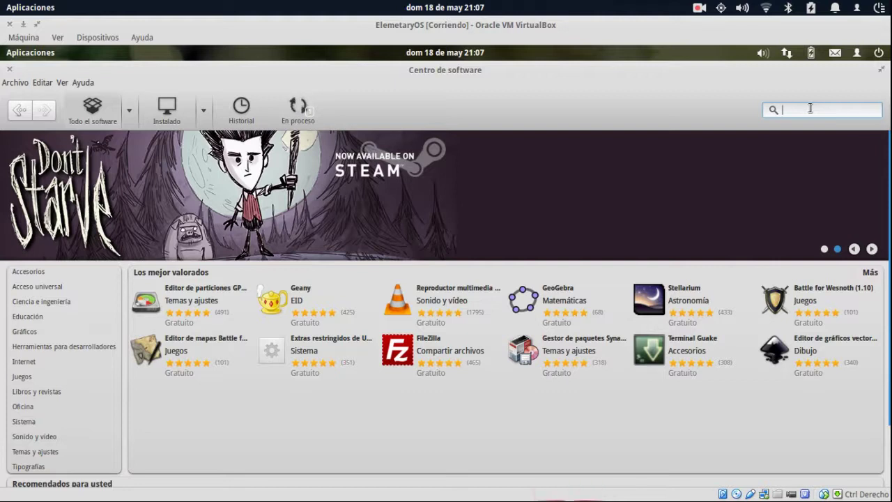
left_click(448, 312)
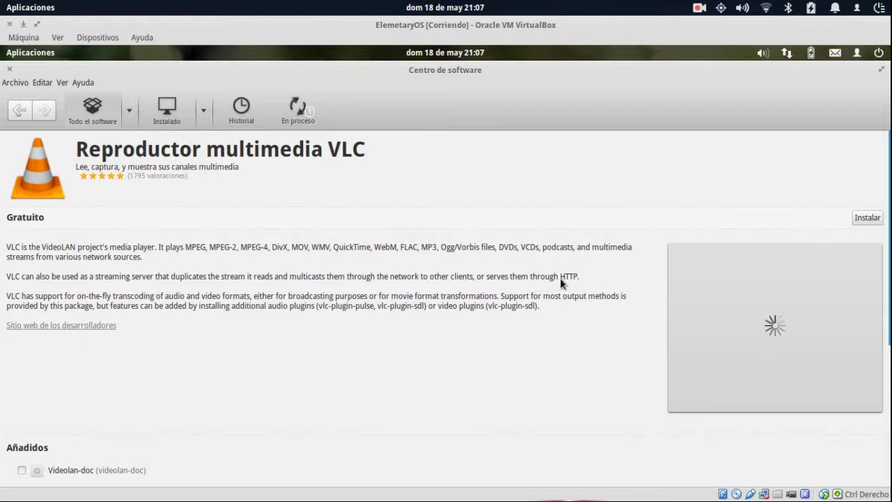
left_click(866, 217)
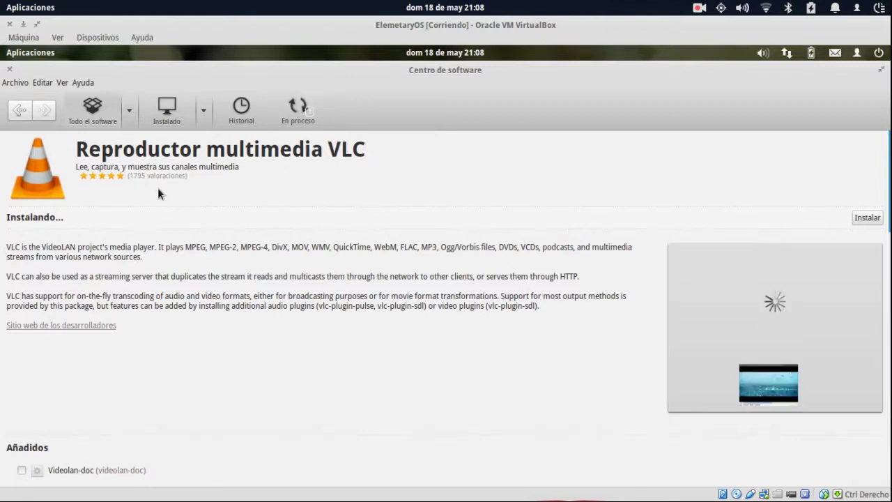
Scroll VLC's details, then open the Instalado list and expand Accesorios.
scroll(320, 297, "down", 10)
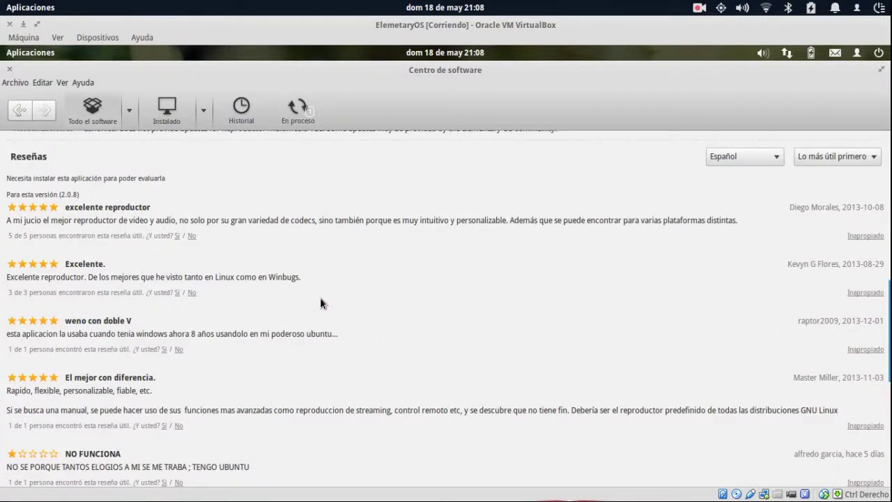
scroll(248, 163, "up", 10)
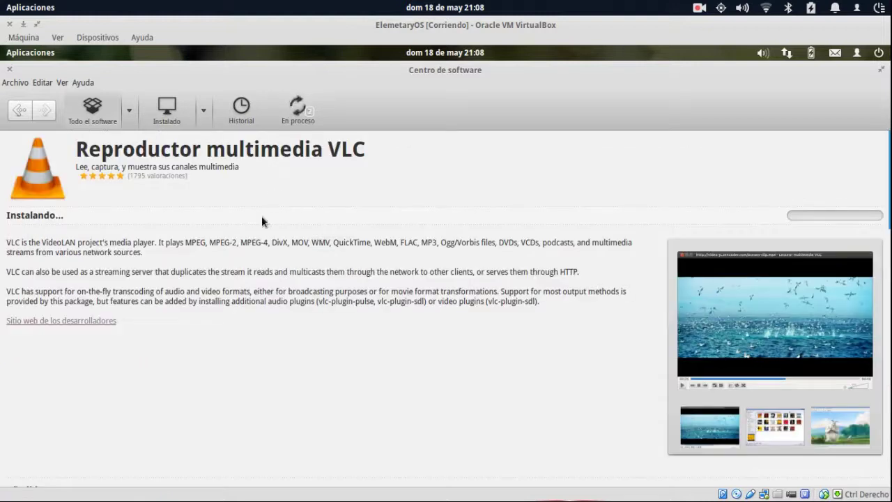
scroll(261, 221, "down", 4)
scroll(262, 221, "up", 1)
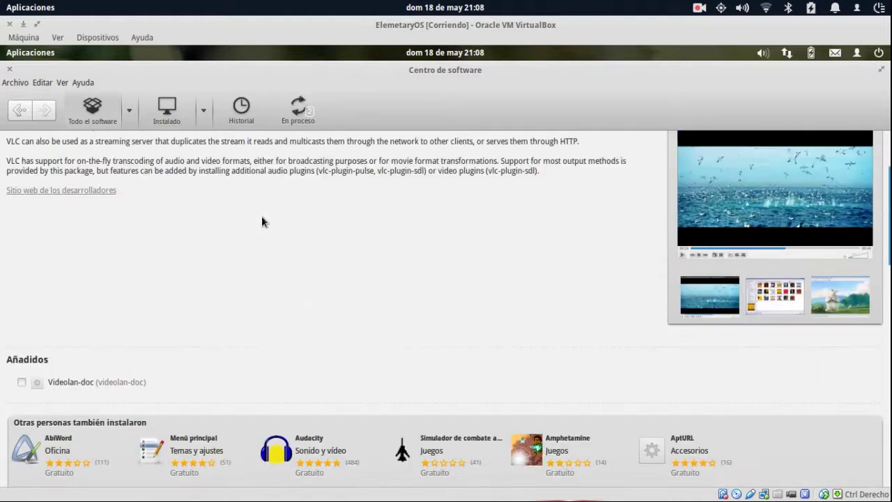
scroll(261, 222, "up", 3)
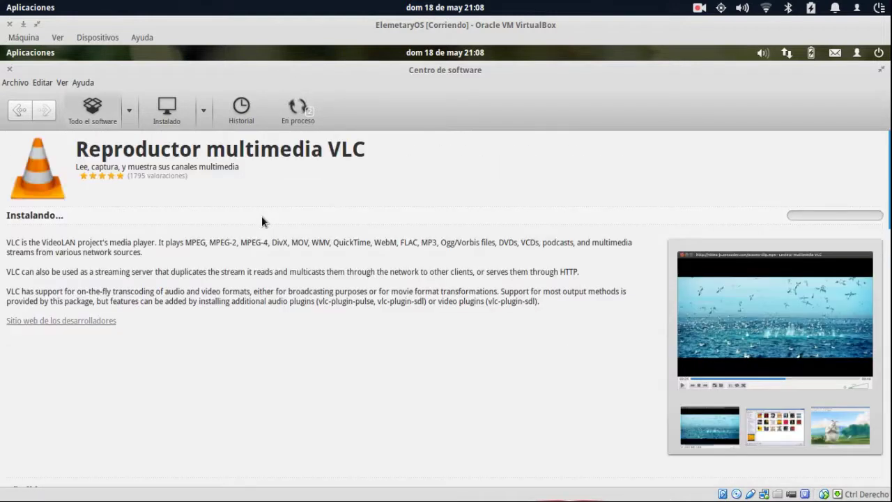
left_click(166, 109)
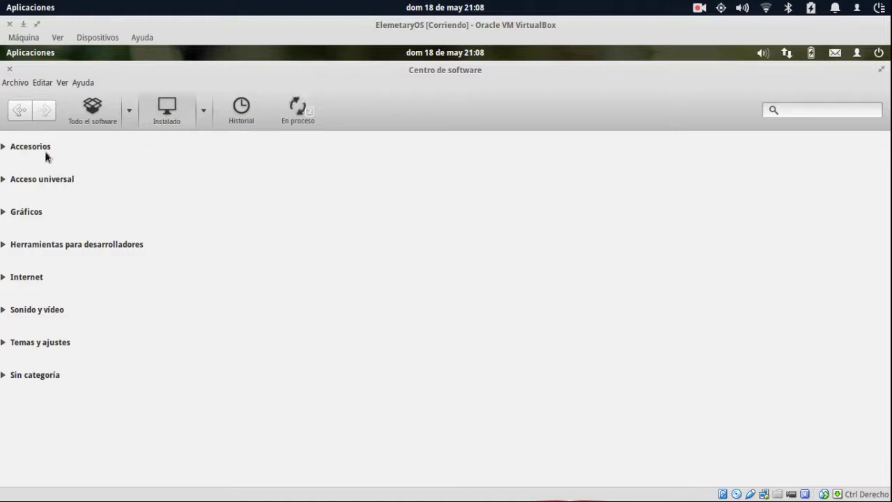
left_click(4, 147)
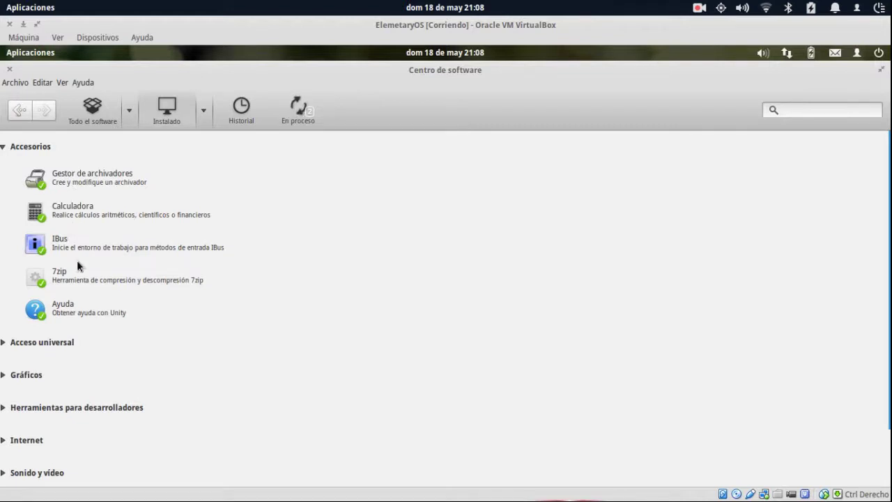
left_click(83, 313)
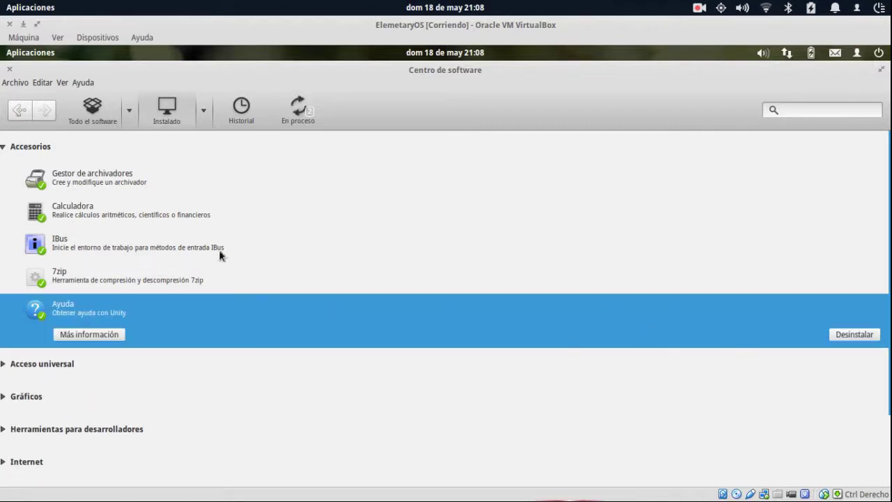
left_click(86, 179)
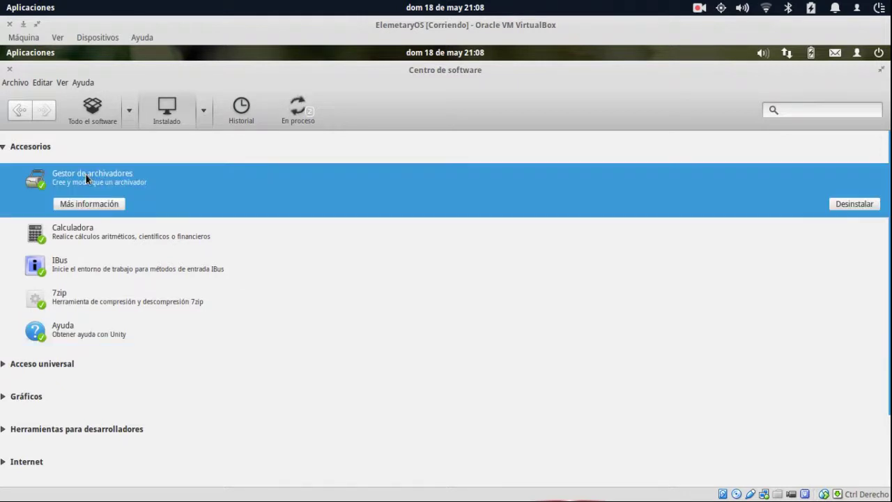
left_click(3, 147)
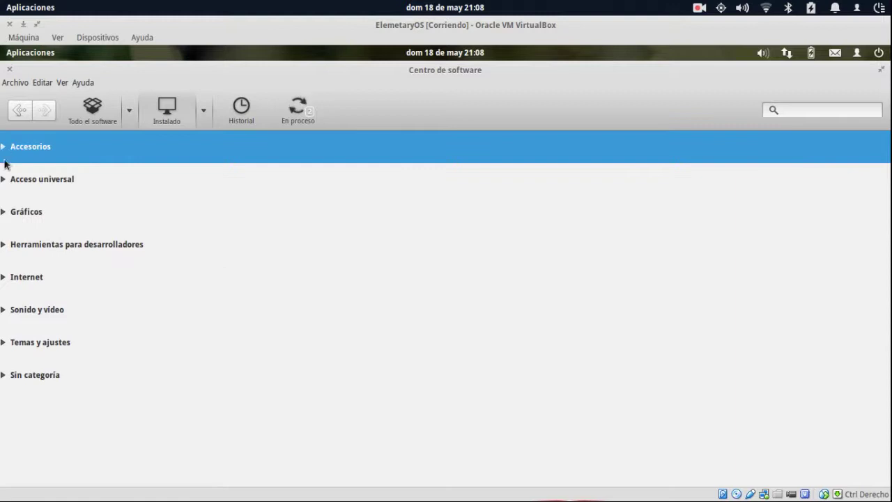
left_click(3, 179)
left_click(4, 179)
left_click(4, 211)
left_click(3, 213)
left_click(4, 244)
left_click(3, 245)
left_click(4, 277)
left_click(3, 277)
left_click(3, 311)
left_click(4, 311)
left_click(5, 344)
left_click(4, 344)
left_click(91, 106)
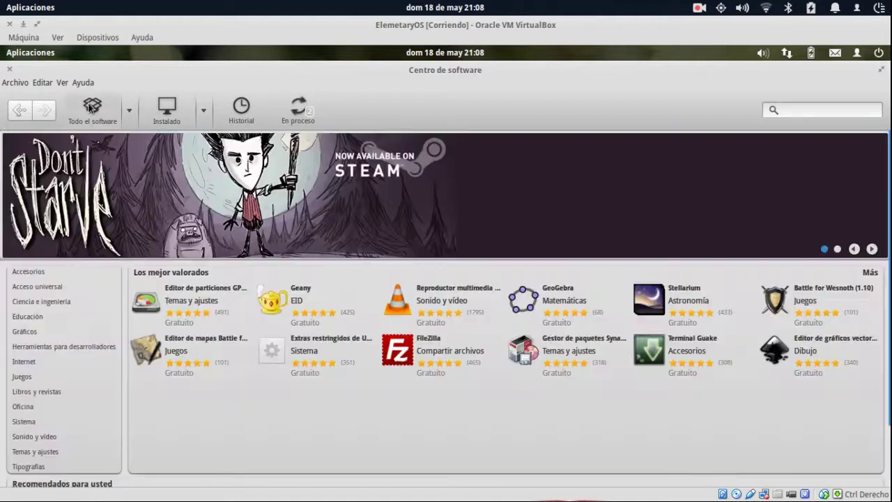
Search for gimp and install the GIMP image editor, then return to the home page.
left_click(809, 109)
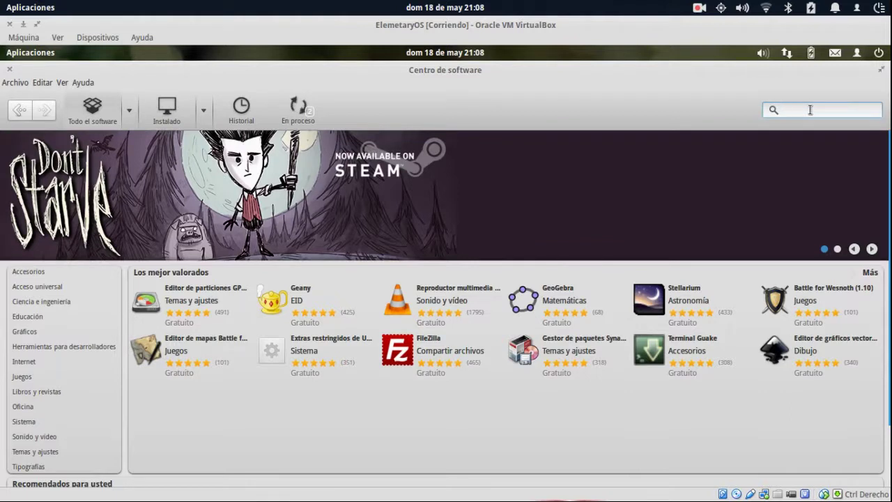
type("gimp")
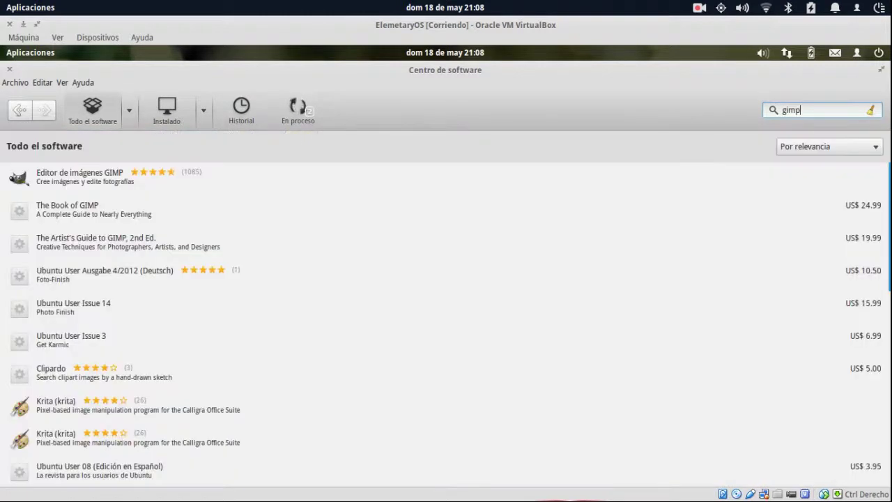
left_click(307, 167)
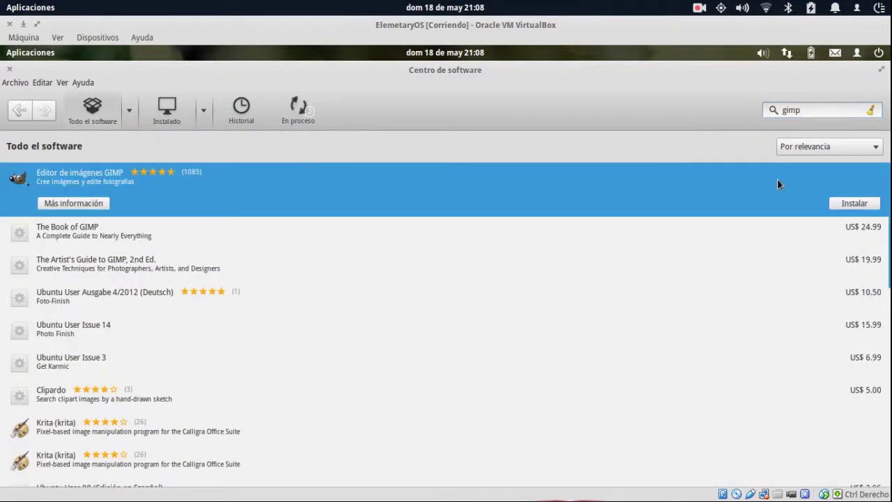
left_click(844, 203)
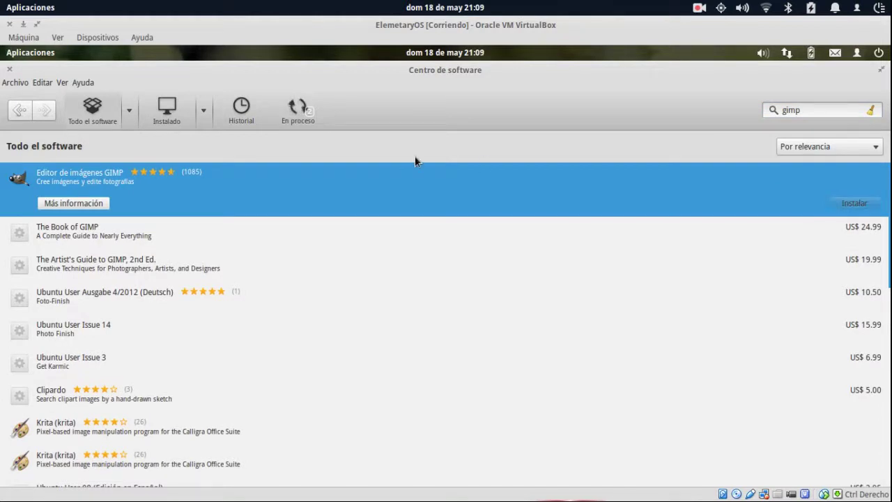
left_click(78, 112)
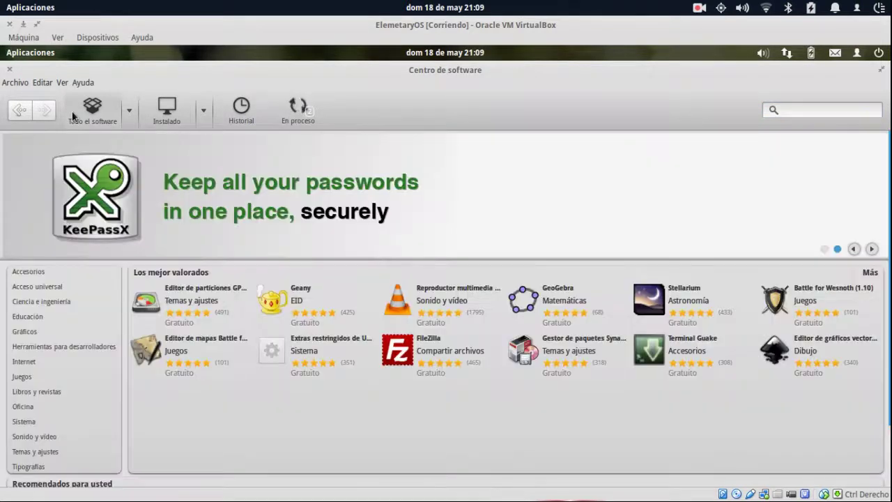
Search for MIXXX, view its install options, and return to the home page.
left_click(812, 112)
type("MI")
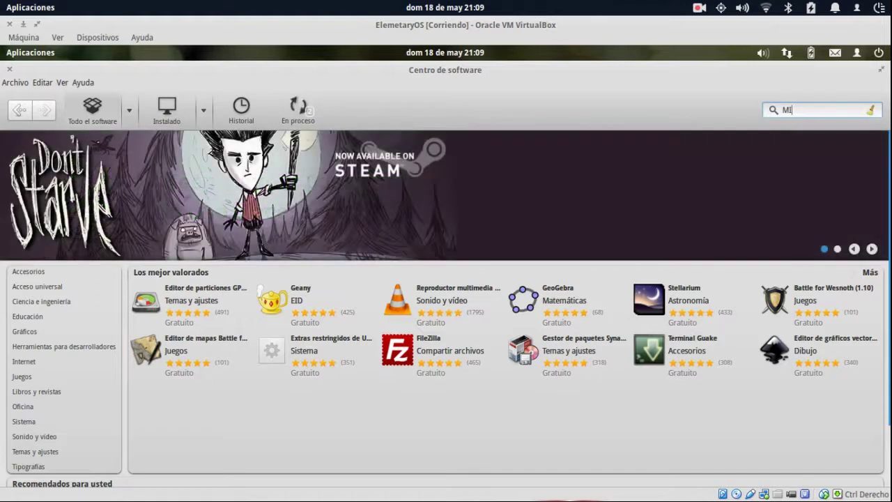
type("XXX")
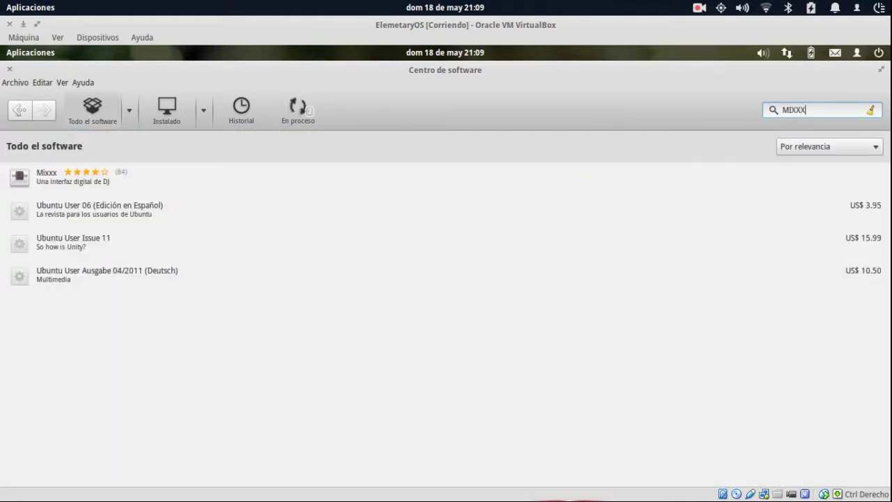
left_click(203, 179)
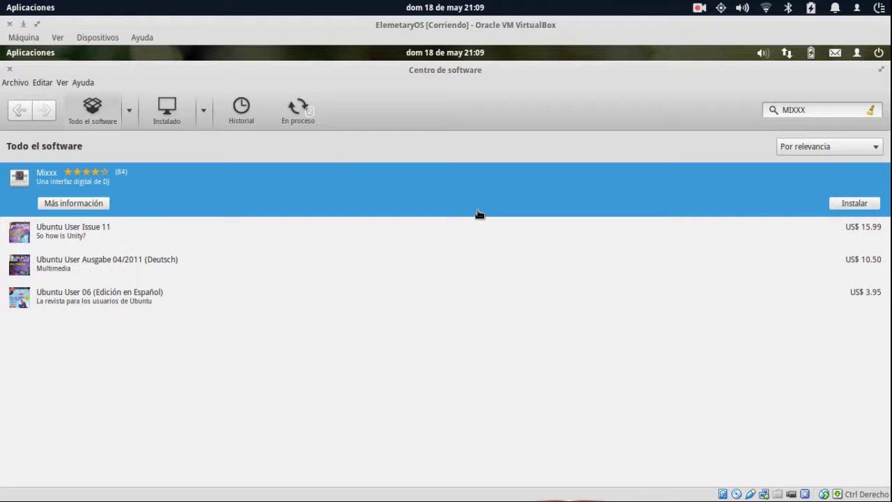
left_click(104, 103)
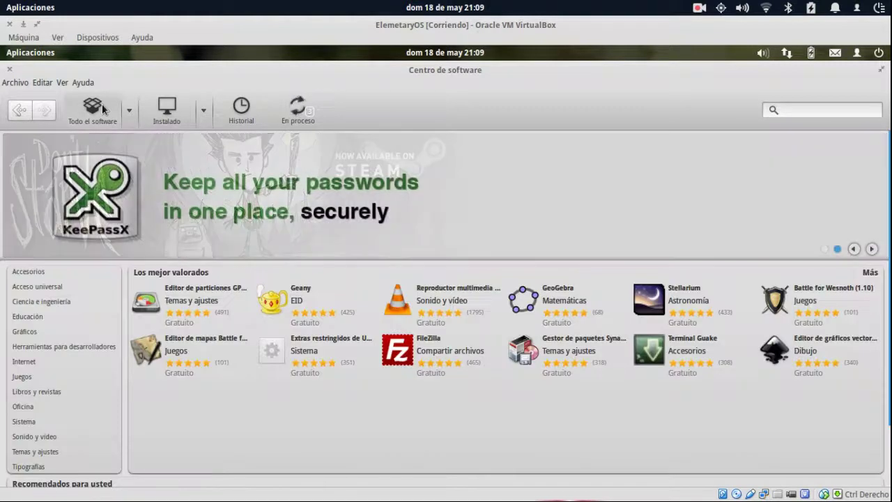
Search for and select Dia, return to the store's home page, and open the applications menu.
left_click(804, 111)
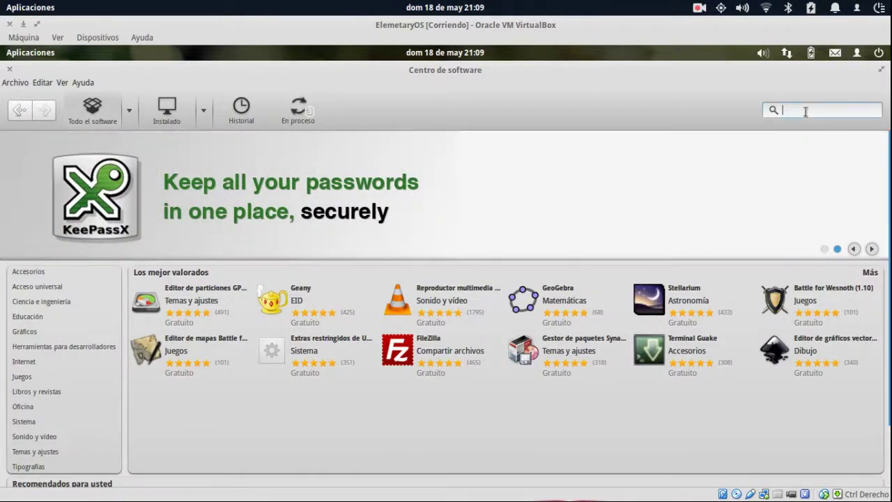
type("DIA")
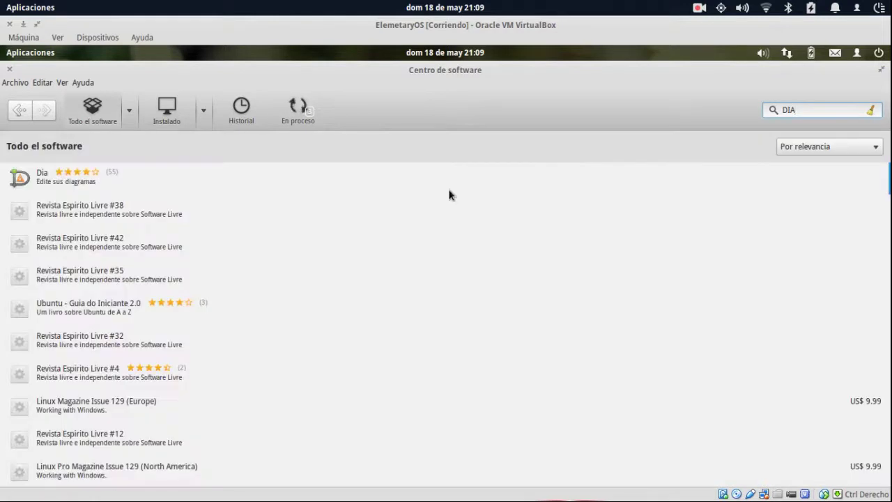
left_click(466, 183)
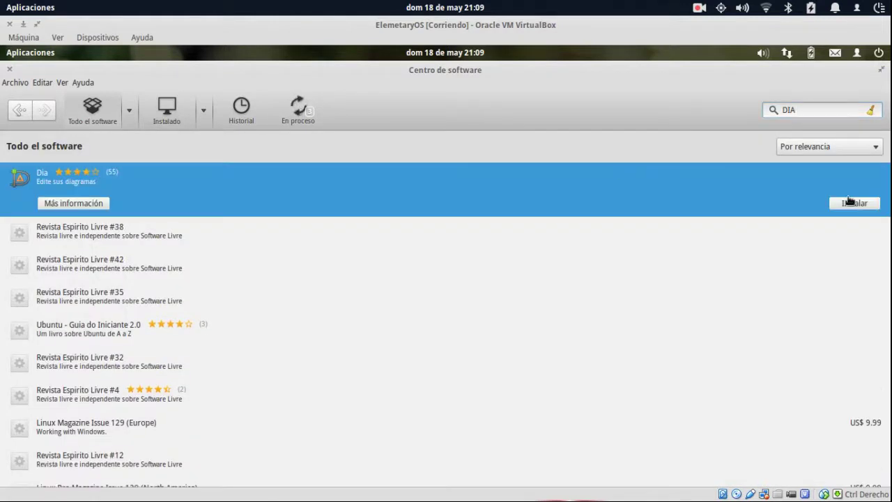
left_click(88, 118)
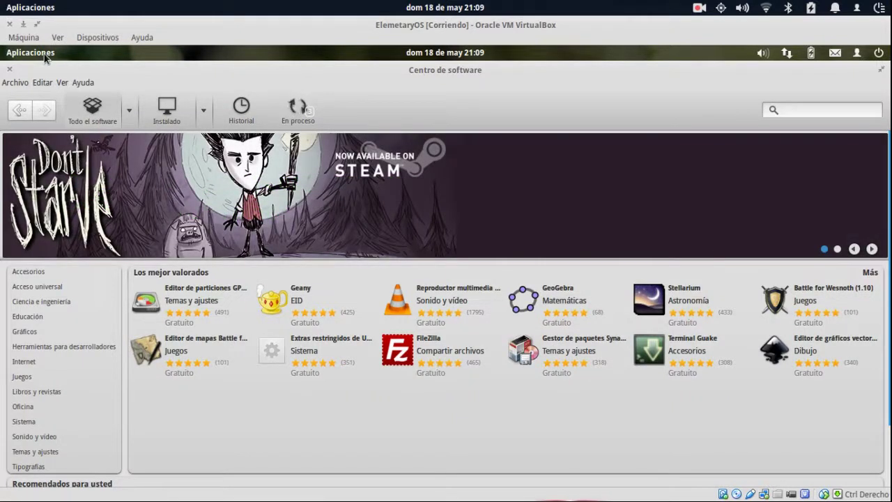
left_click(45, 53)
Search the Software Center for 'chromium' and queue Navegador web Chromium for installation.
key("Escape")
left_click(24, 54)
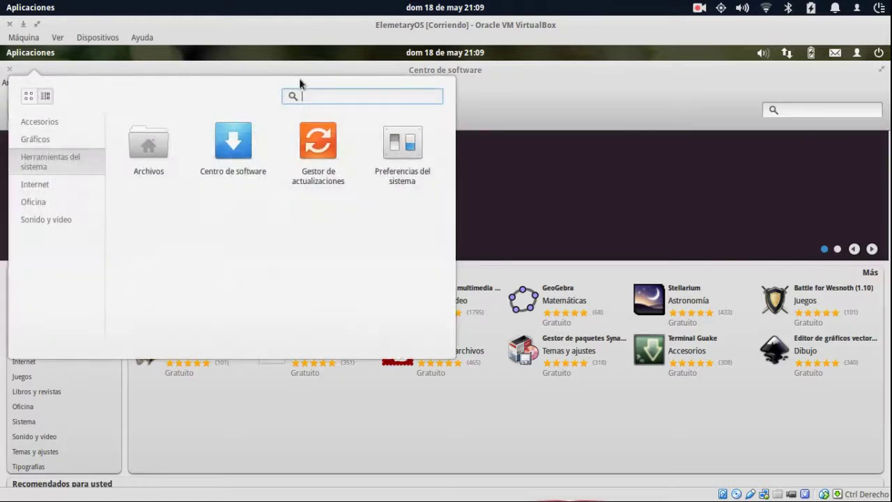
key("Escape")
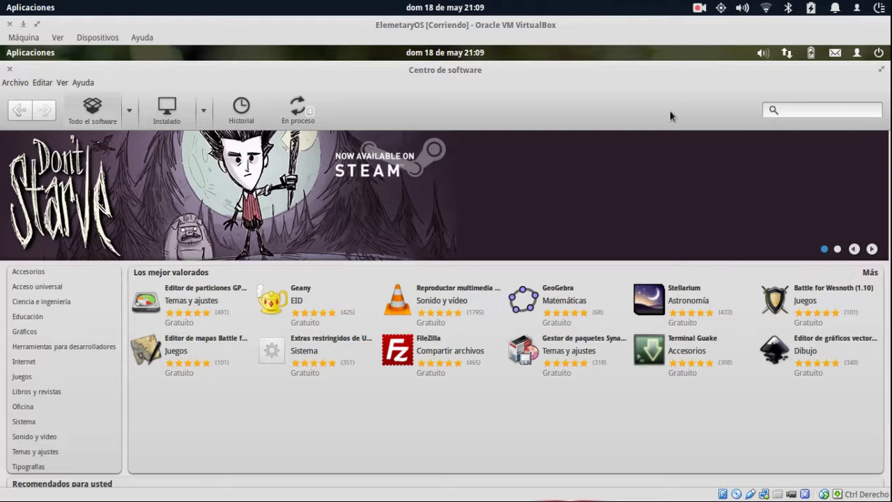
type("c")
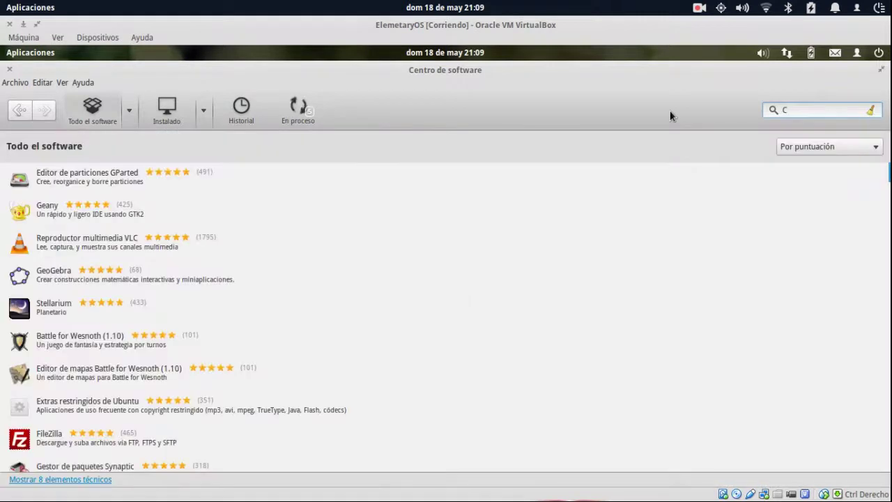
type("hromium")
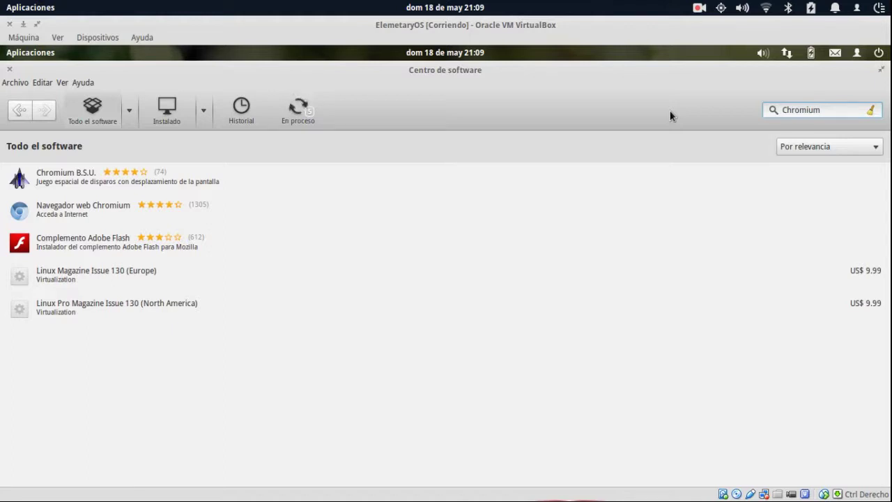
left_click(90, 207)
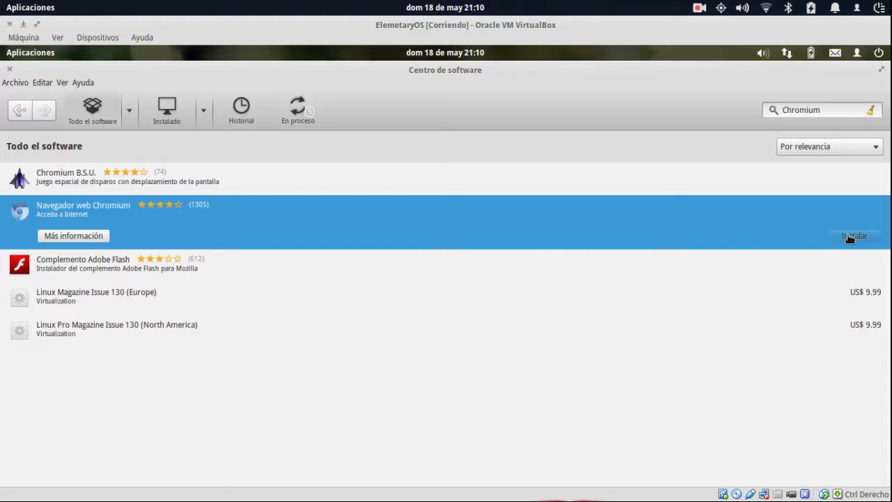
View the Adobe Flash plugin, search 'Firefox', select Navegador web Firefox, and close host Files.
left_click(200, 274)
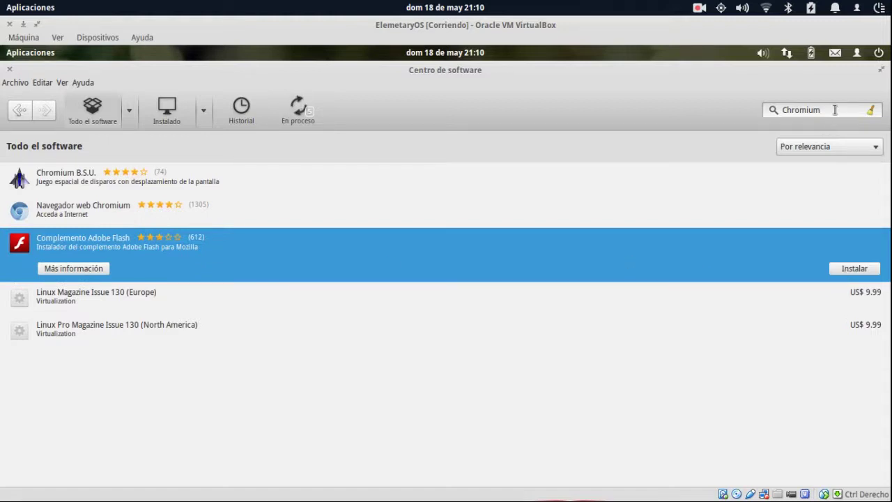
double_click(790, 111)
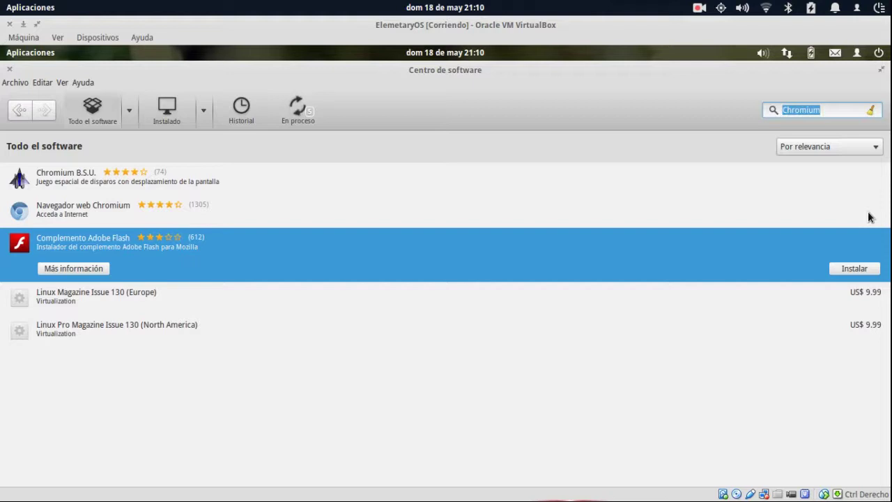
type("Firefox")
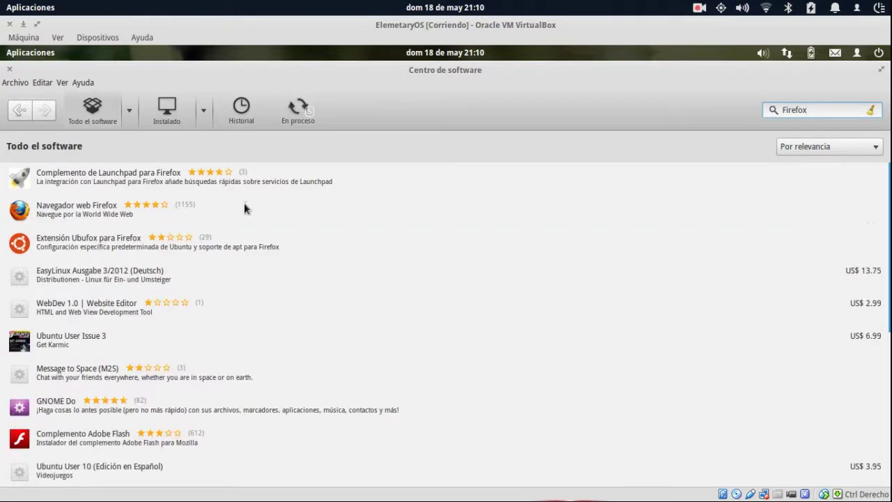
left_click(192, 209)
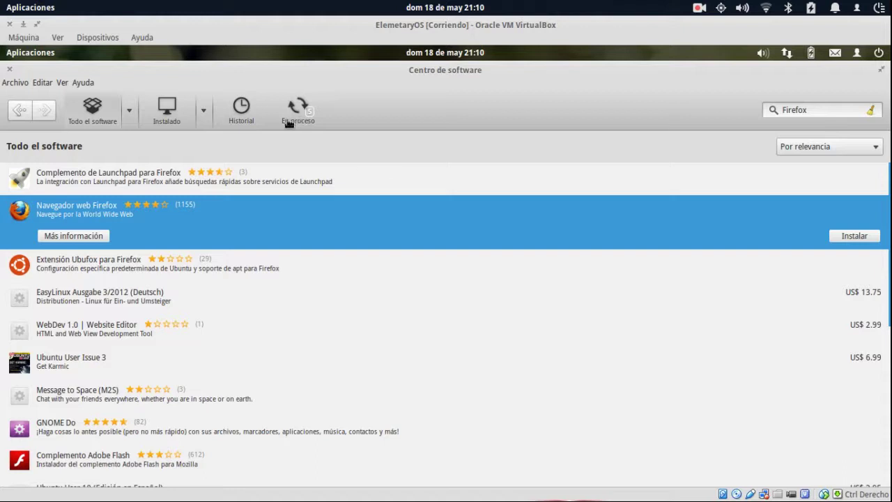
mouse_move(2, 2)
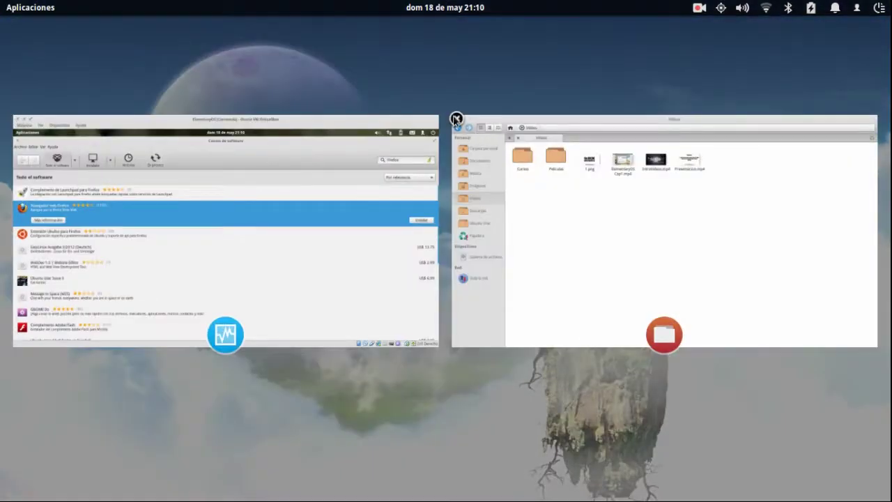
left_click(455, 118)
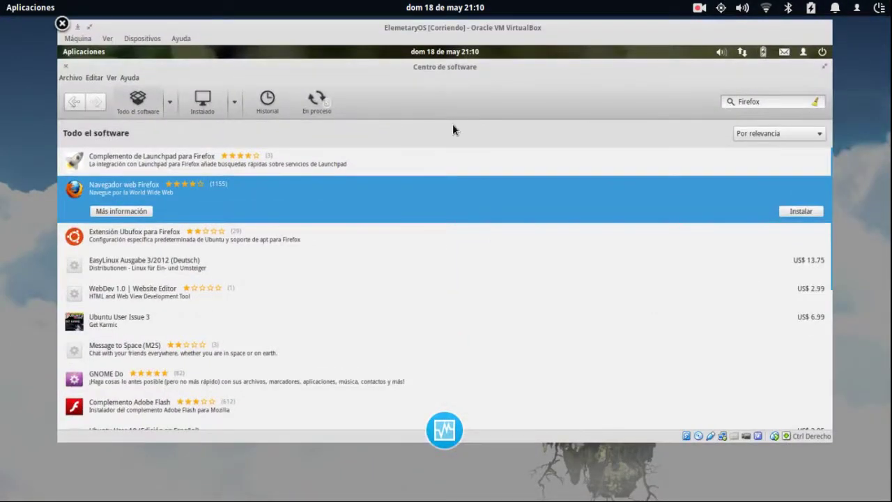
Restore the VirtualBox window, show the En proceso queue with LibreOffice downloading, then open Aplicaciones.
left_click(453, 125)
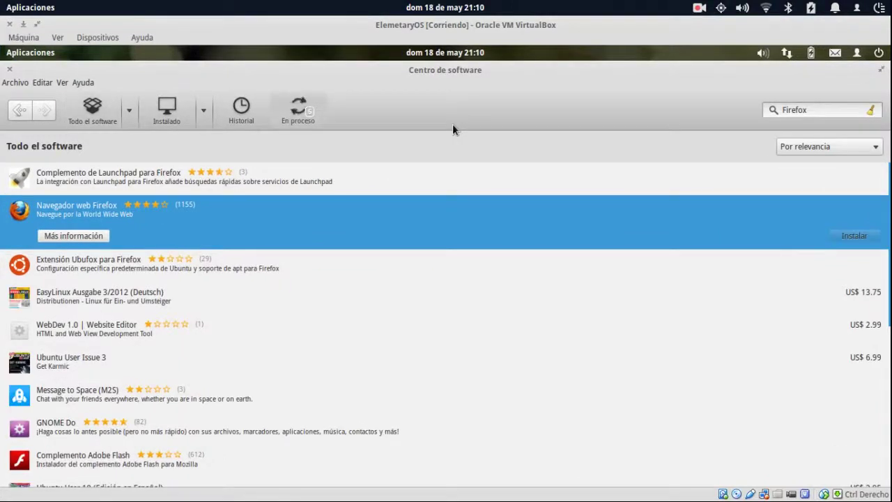
key("ctrl+4")
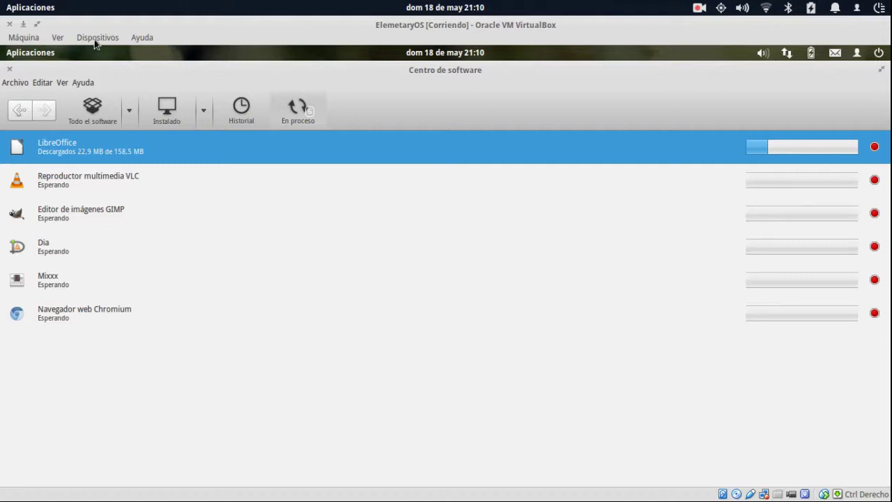
mouse_move(5, 8)
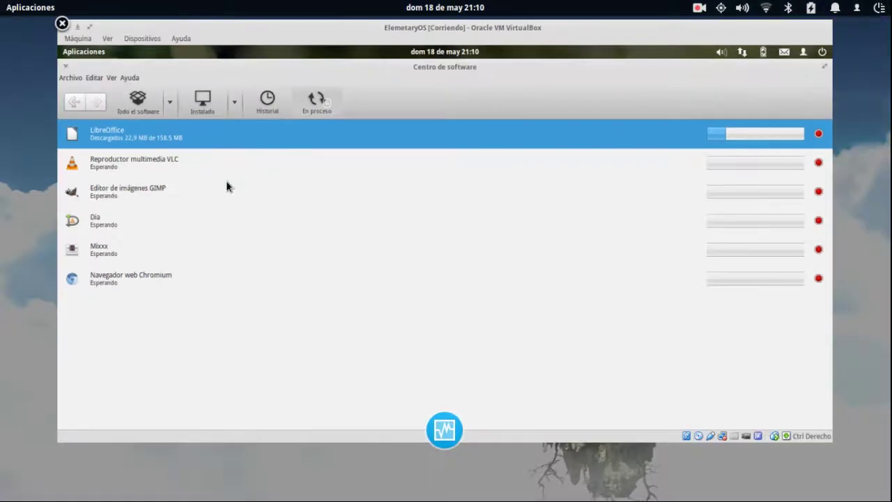
left_click(226, 180)
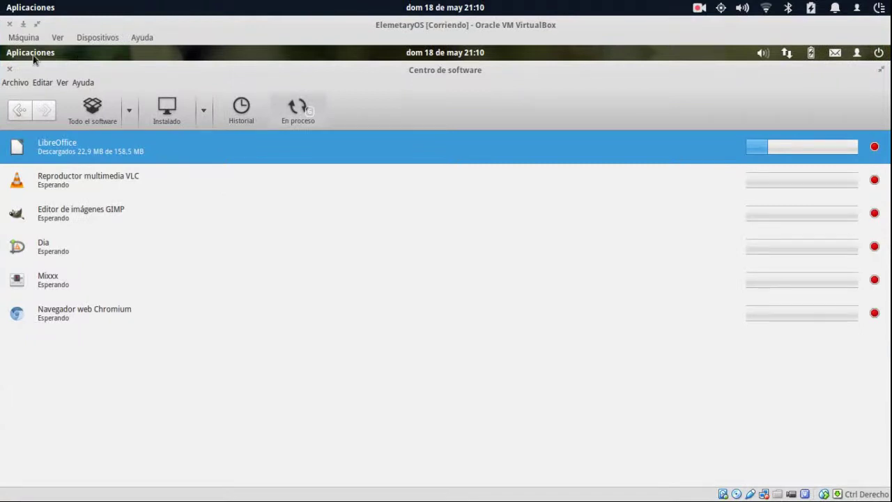
left_click(32, 53)
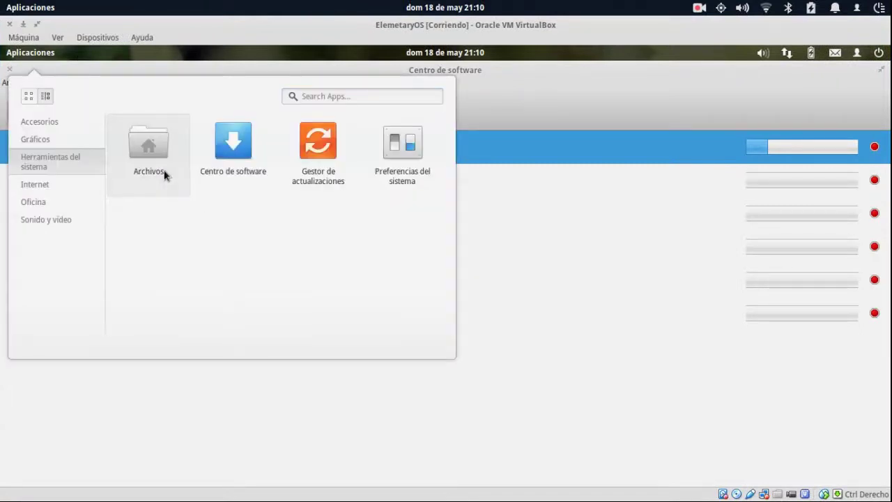
Browse the empty Música and Documentos folders in Archivos, then close the Files window.
left_click(165, 175)
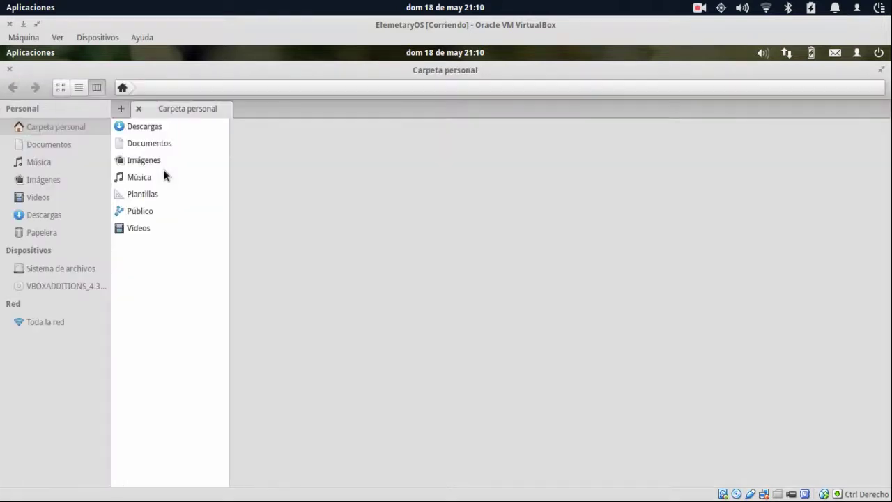
left_click(165, 175)
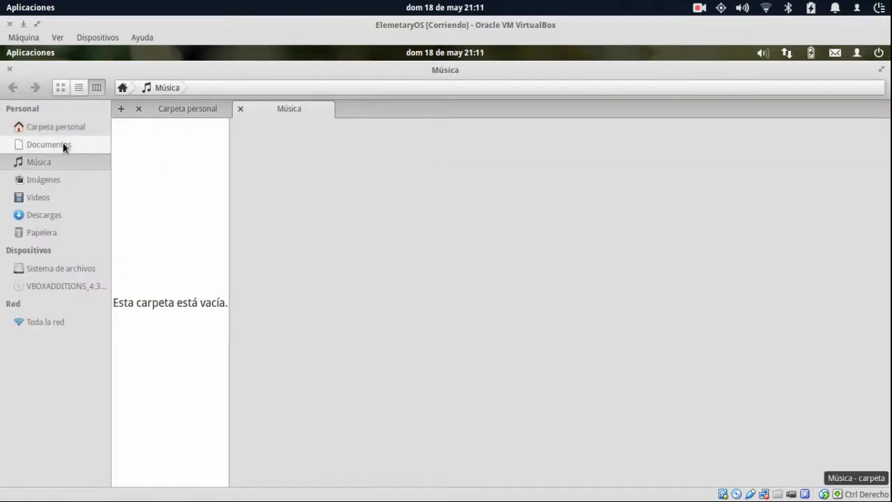
left_click(63, 146)
left_click(10, 70)
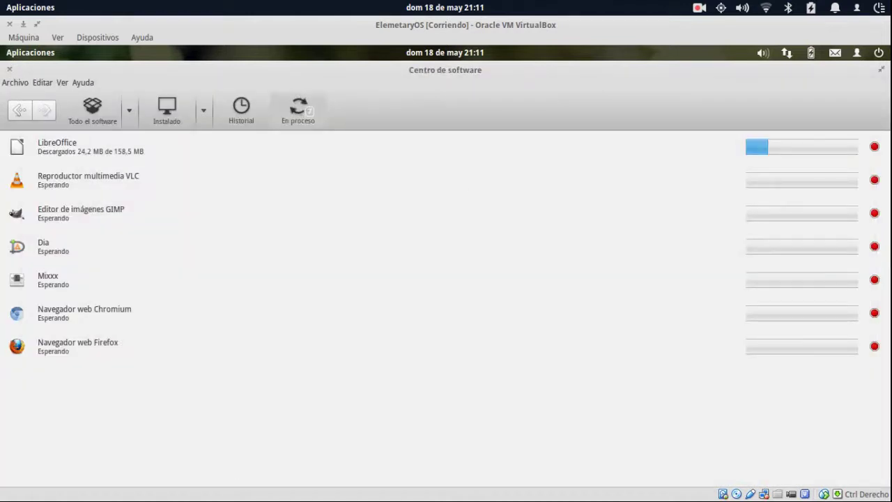
Close Centro de software and shut down the guest, confirming Apagar in the dialog.
left_click(879, 52)
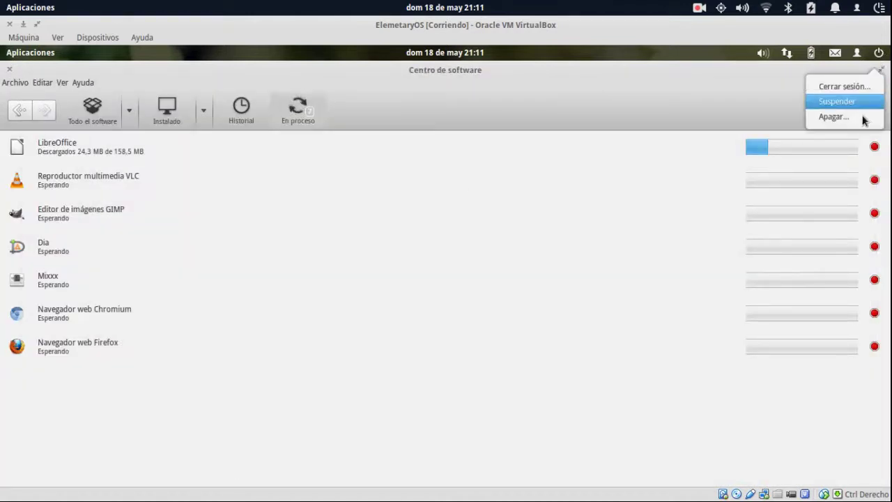
left_click(273, 116)
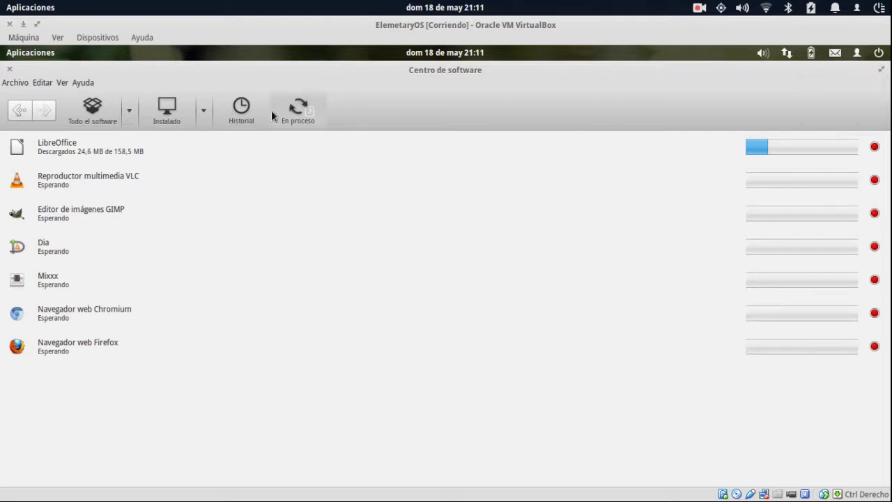
left_click(9, 70)
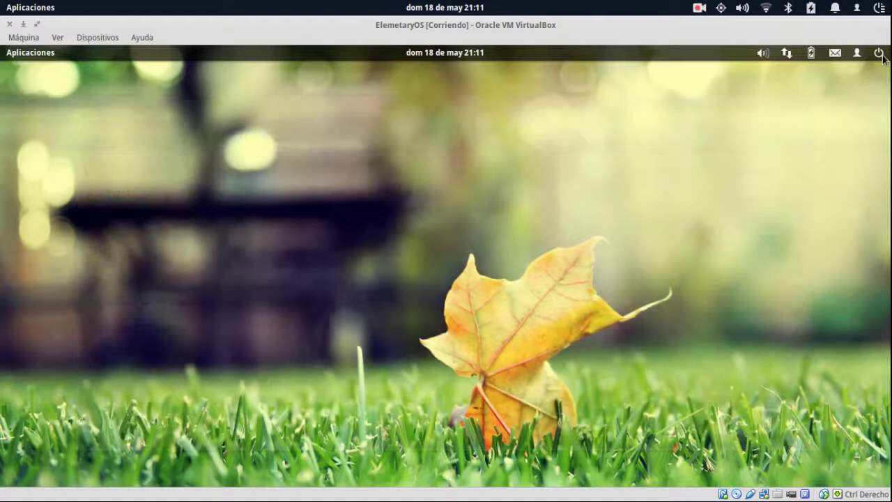
left_click(880, 55)
left_click(853, 120)
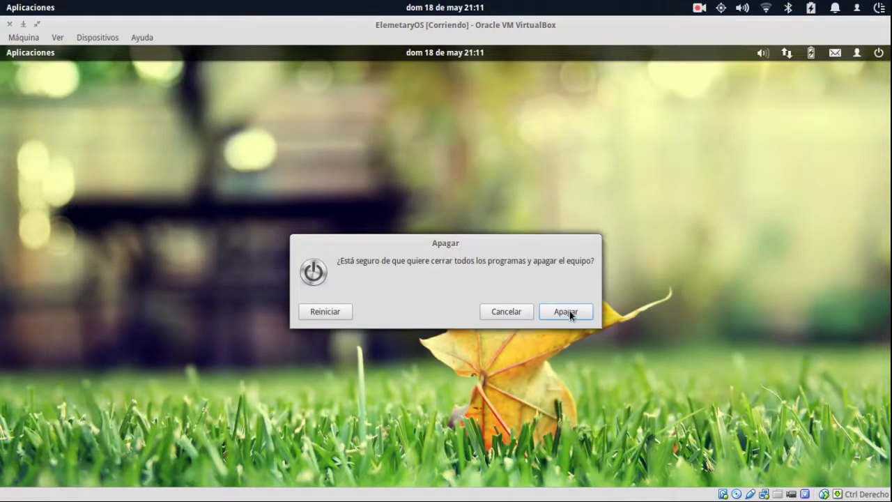
left_click(569, 312)
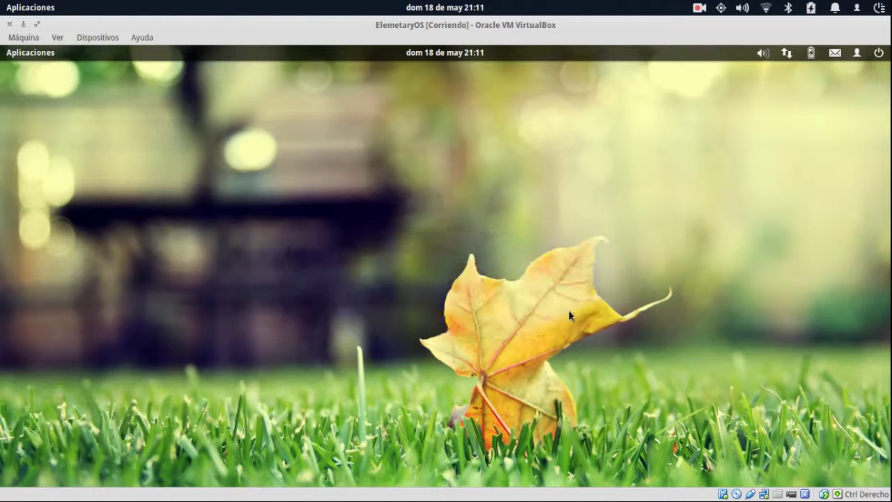